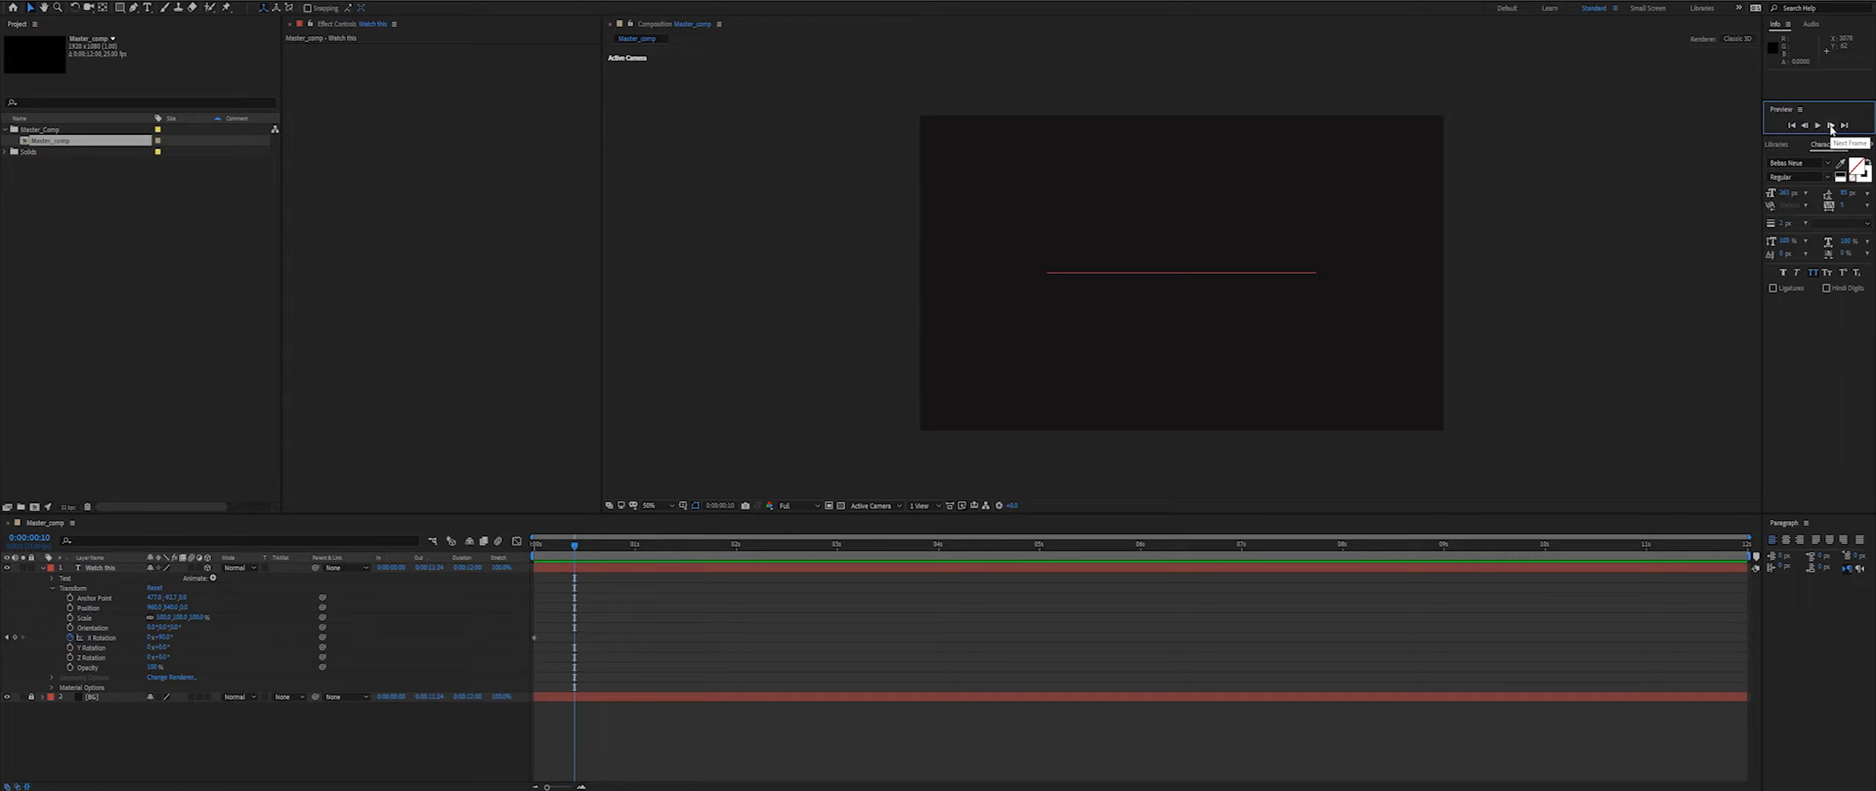
- Set the text layer's X Rotation to 0° at frame 10 and collapse the layer's properties
click(162, 638)
text(0)
key(Return)
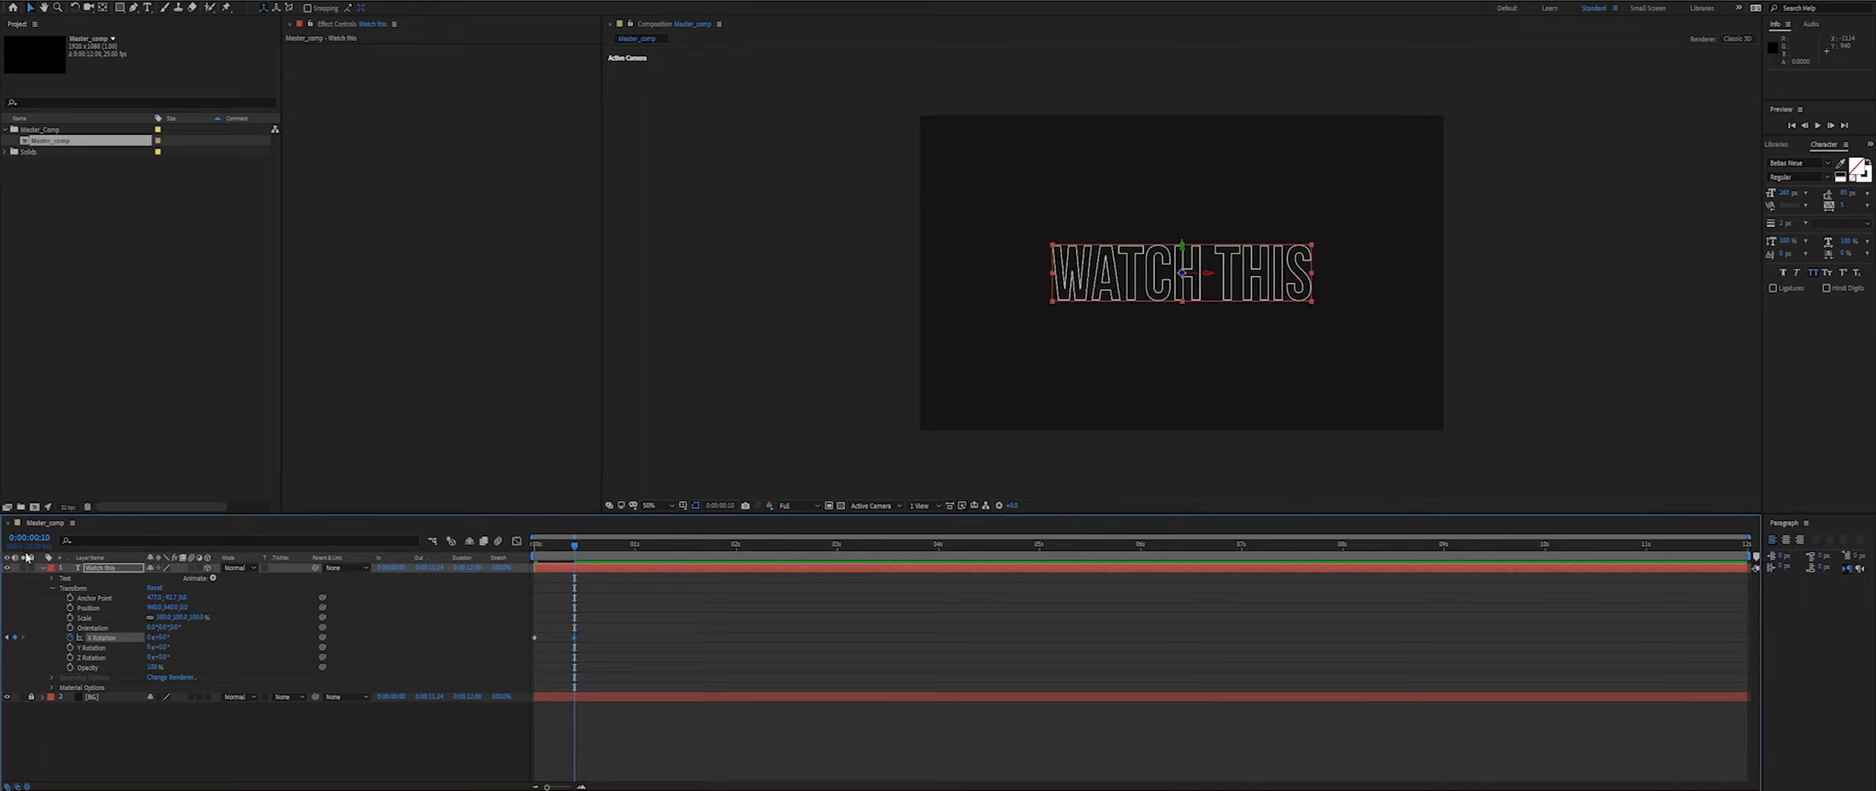
click(42, 568)
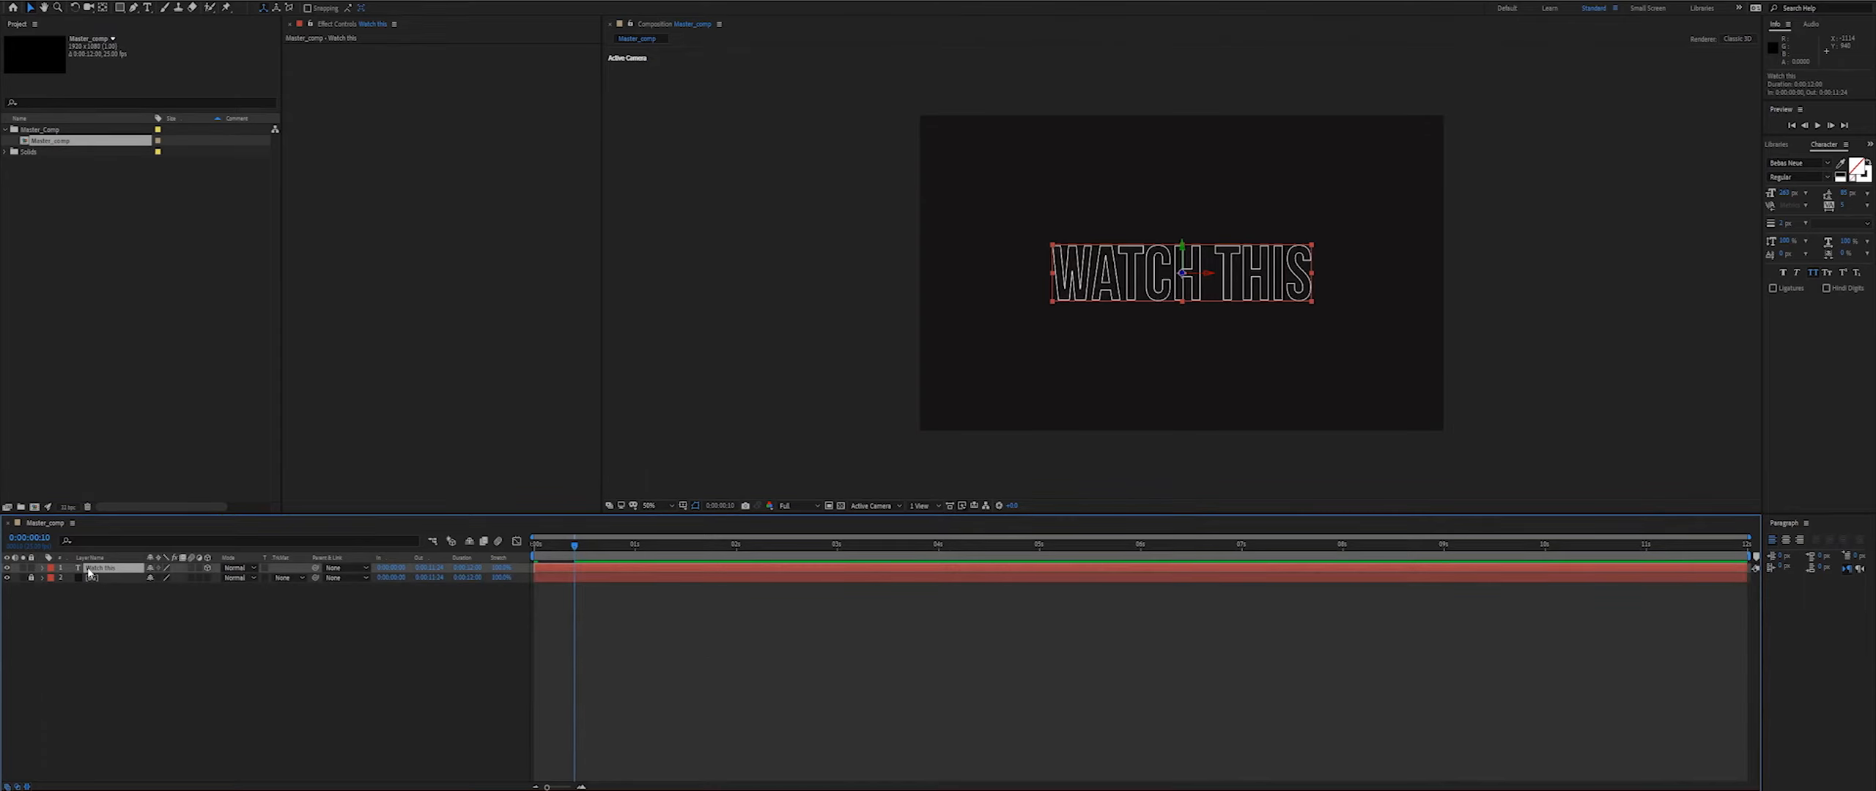
- Pre-compose the text layer into a composition named "Watch this" and open that composition
key(ctrl+shift+c)
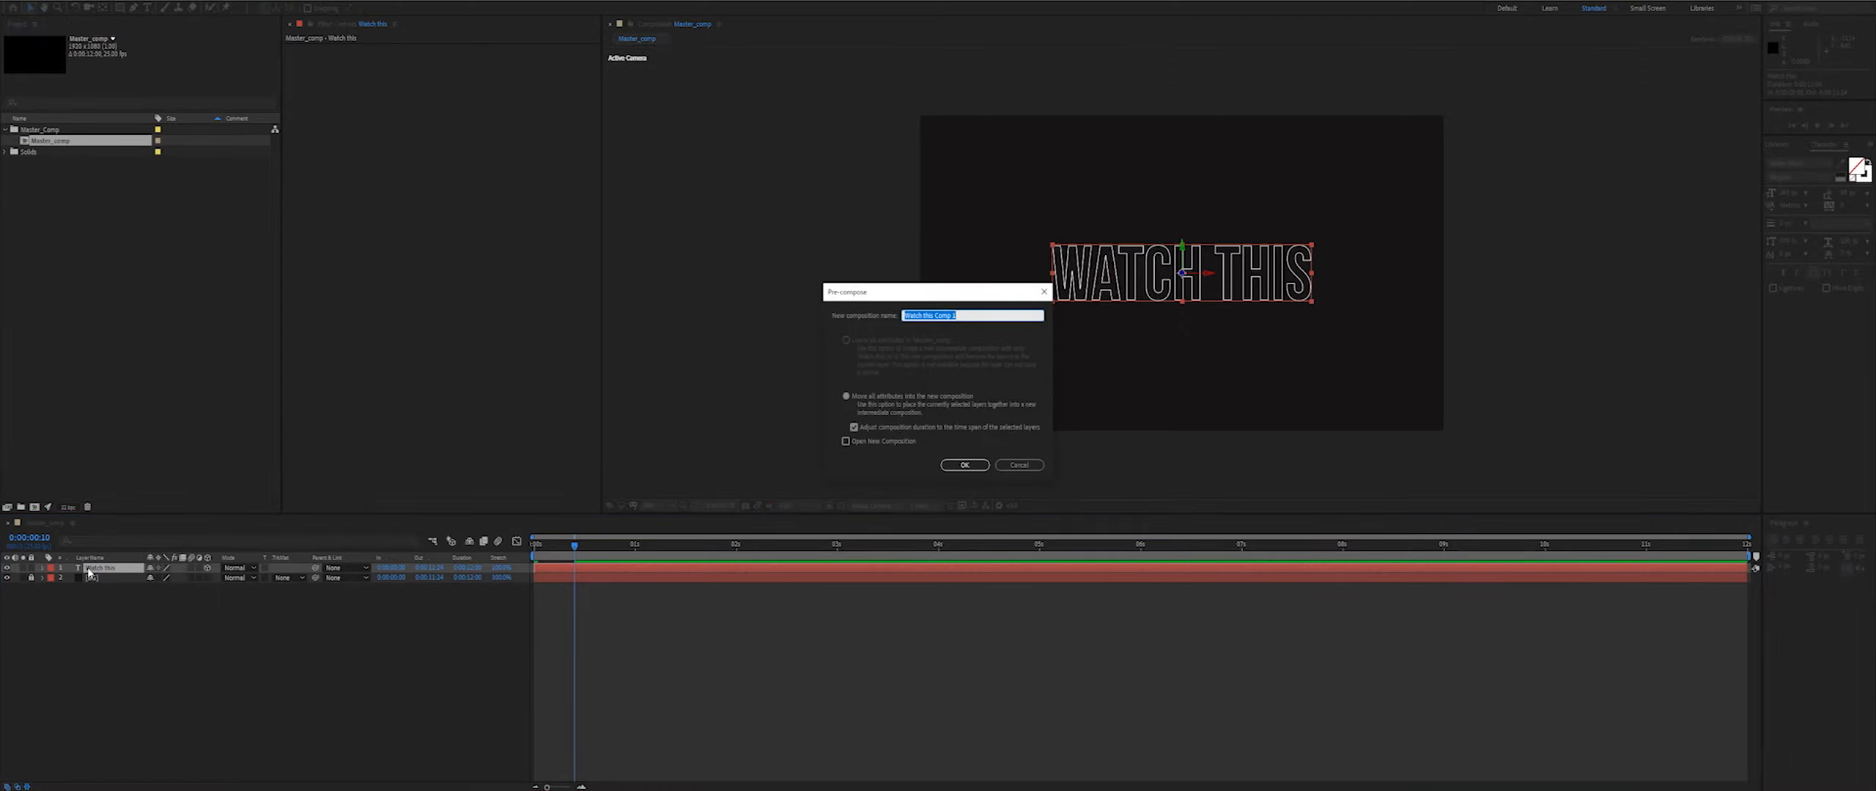
key(Right)
key(Return)
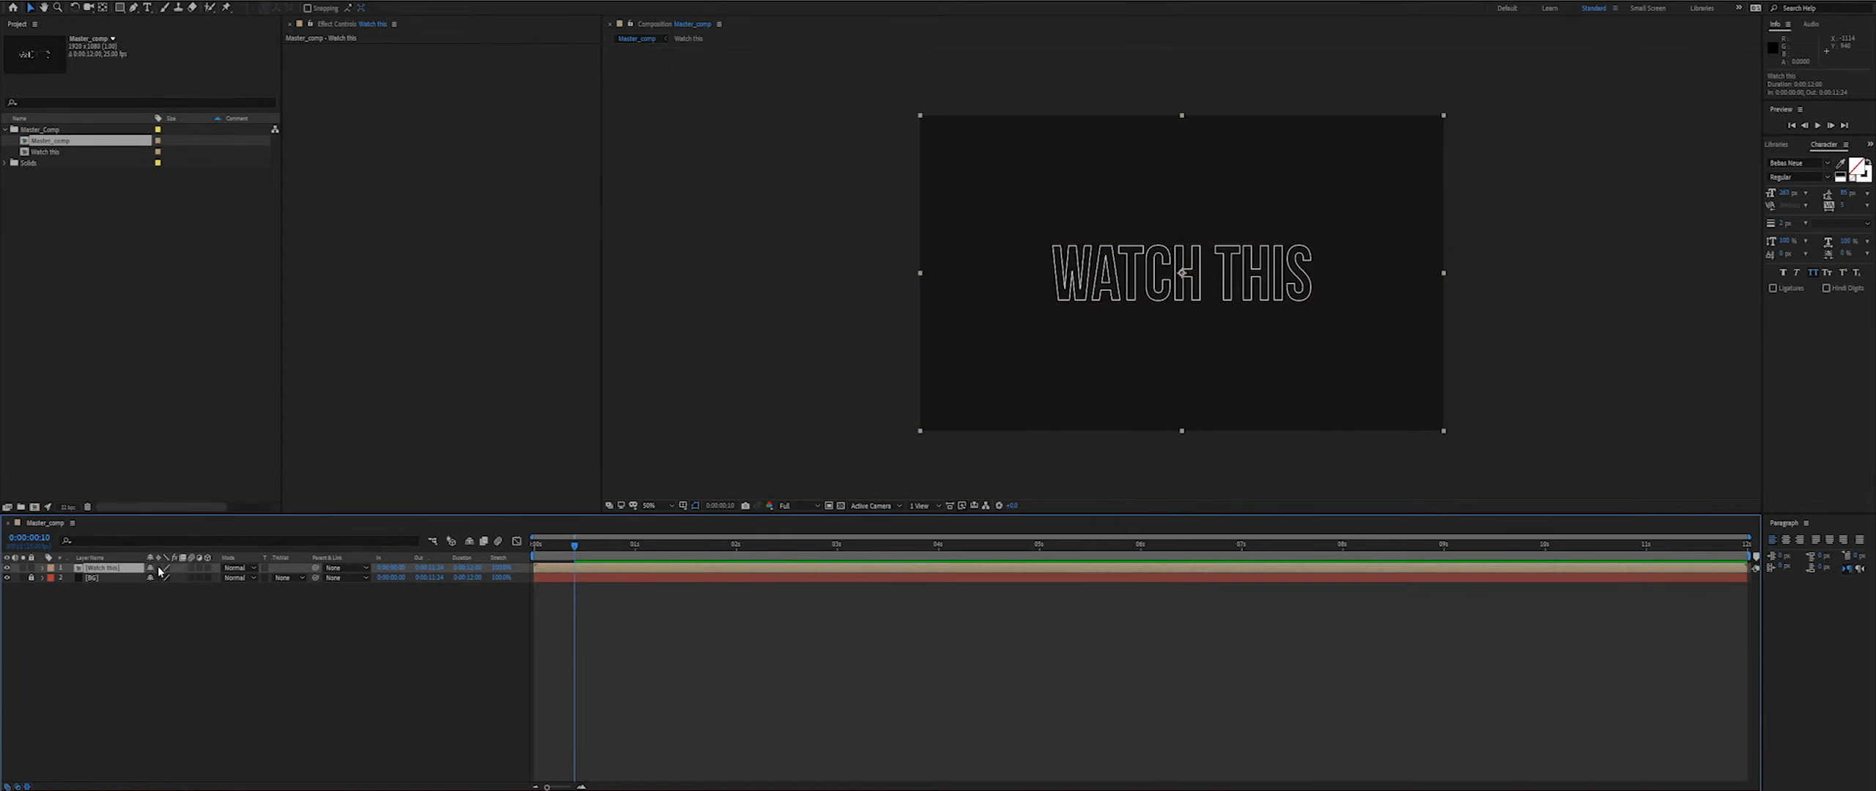
double_click(104, 571)
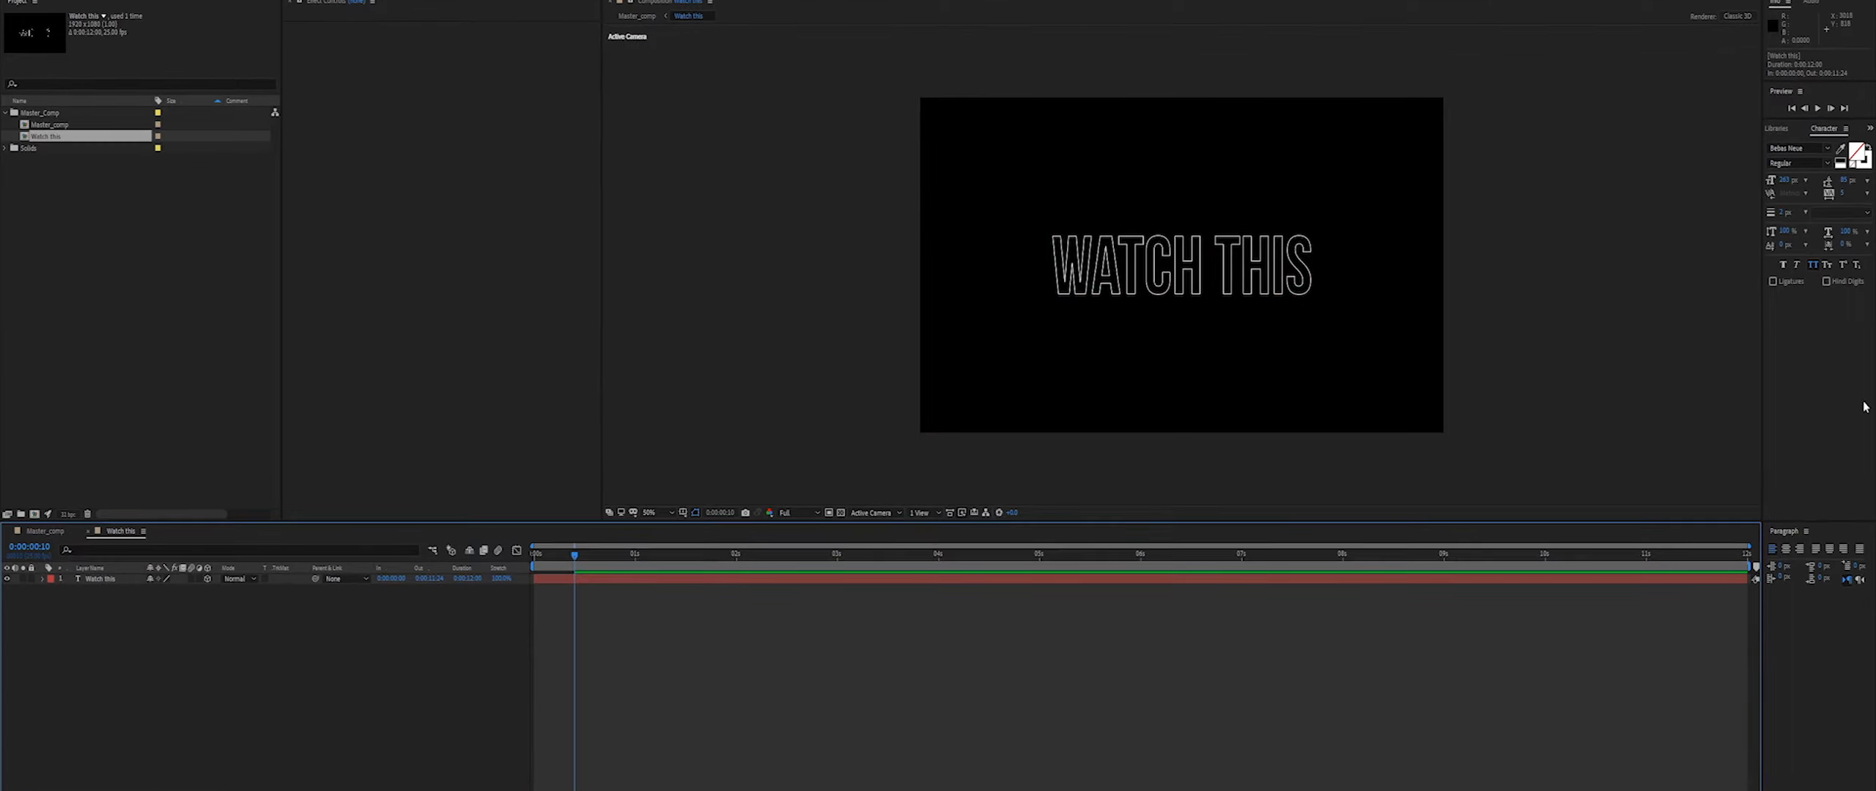
- Find the Echo effect in the effects library and apply it to the "Watch this" text layer
key(ctrl+5)
click(1867, 145)
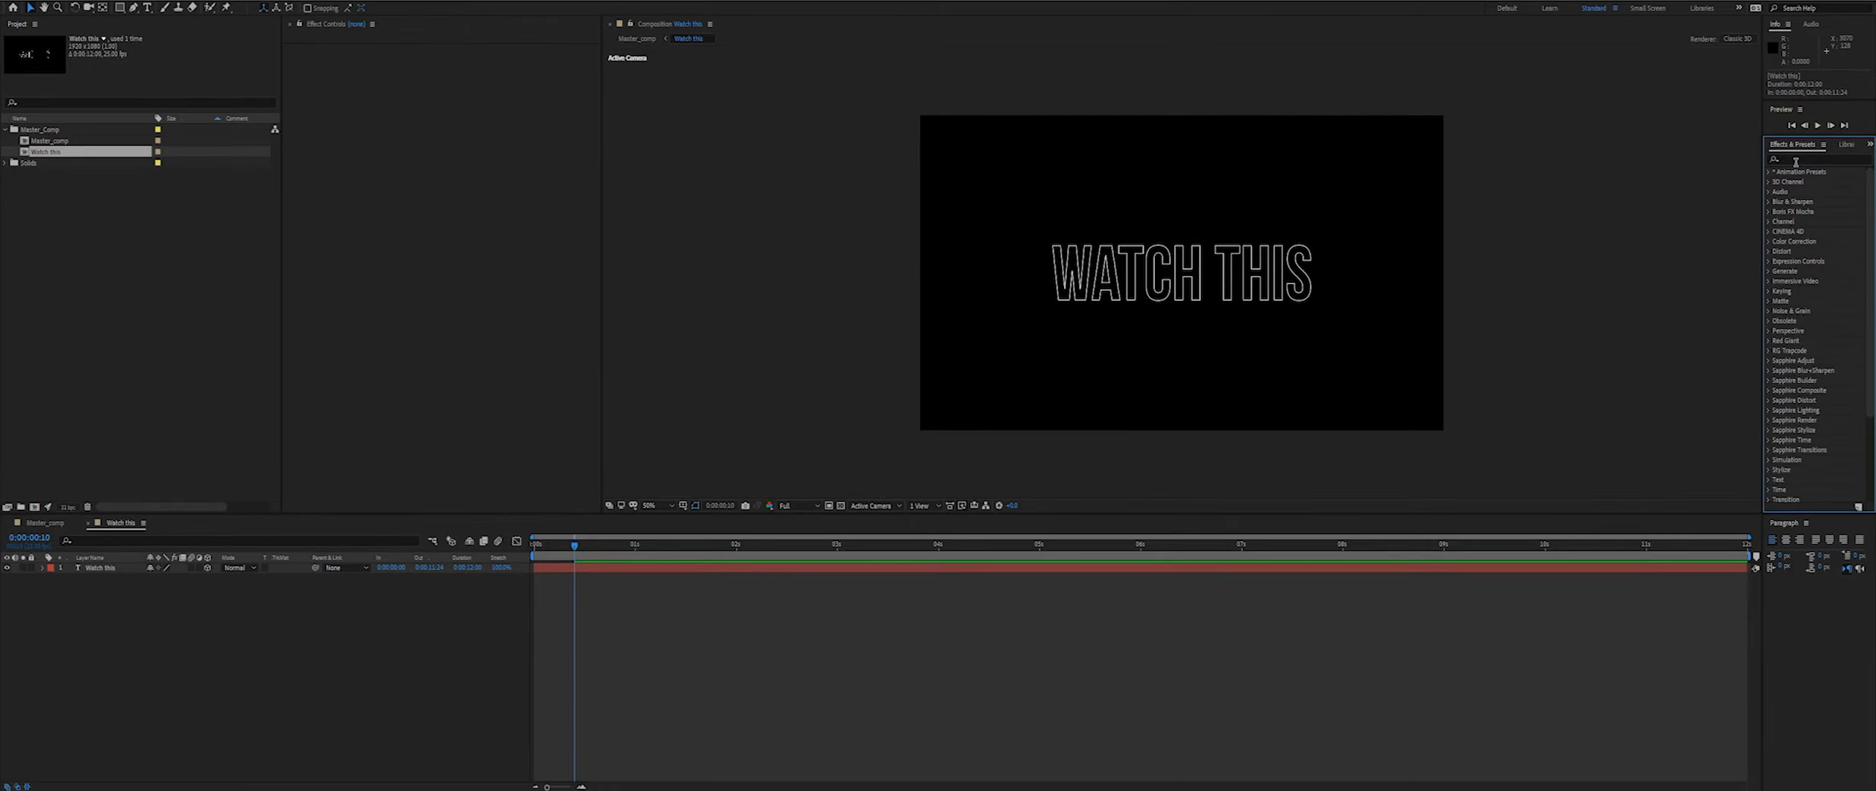
click(1803, 160)
text(echo)
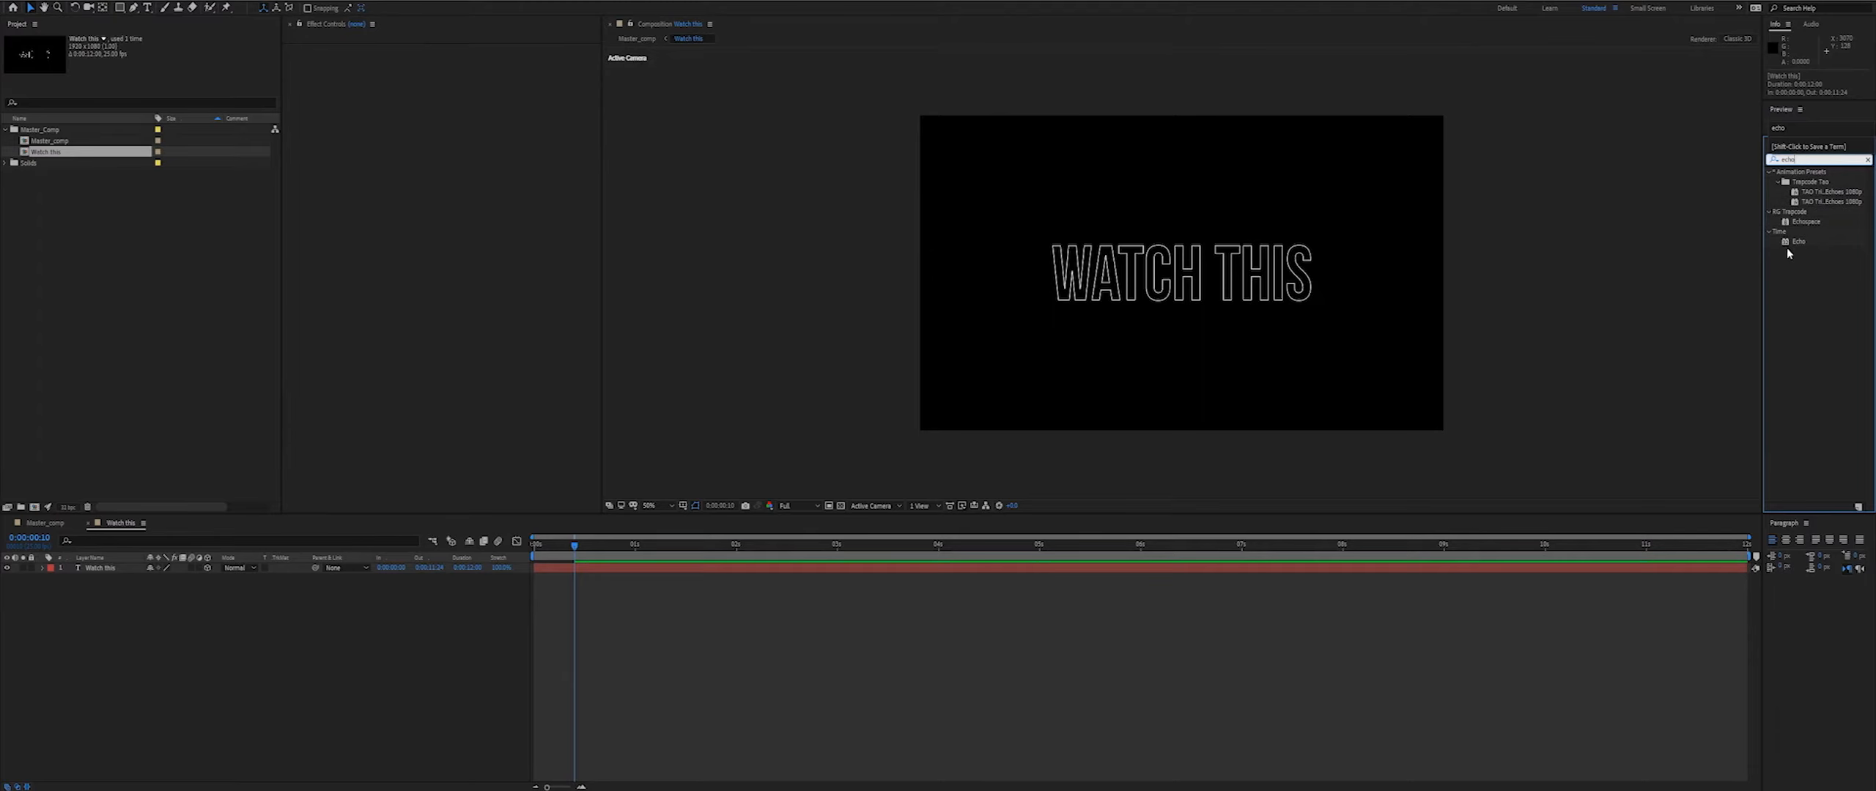
drag(1787, 247, 1113, 271)
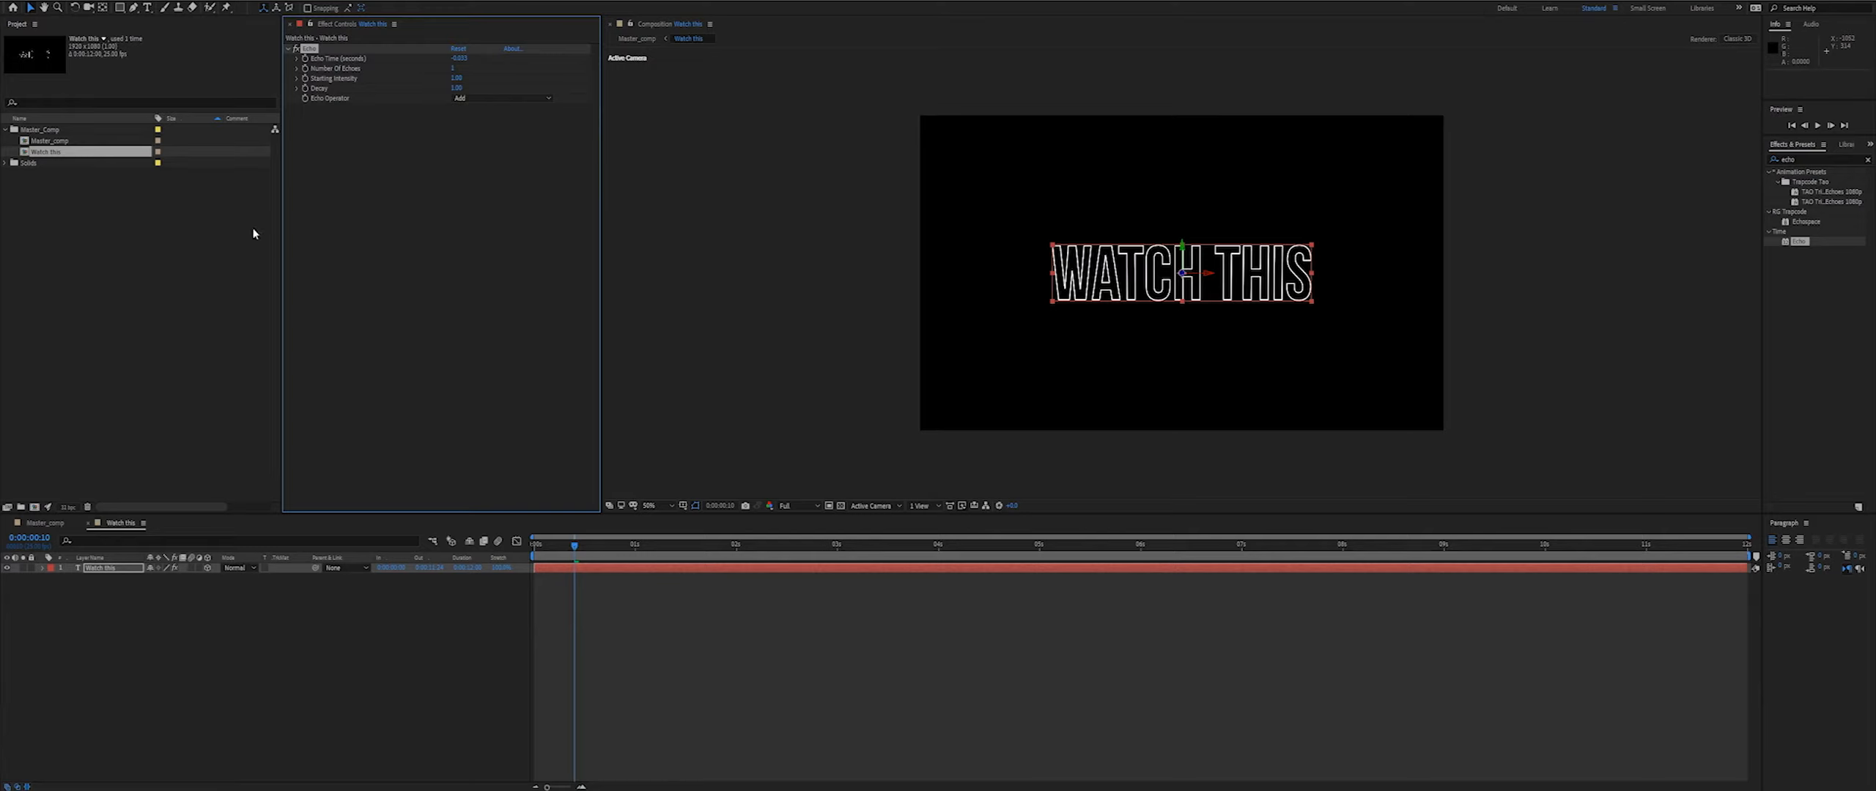
- Preview the text rotation with the Echo effect from the start, then scrub through its first frames
drag(571, 550, 516, 549)
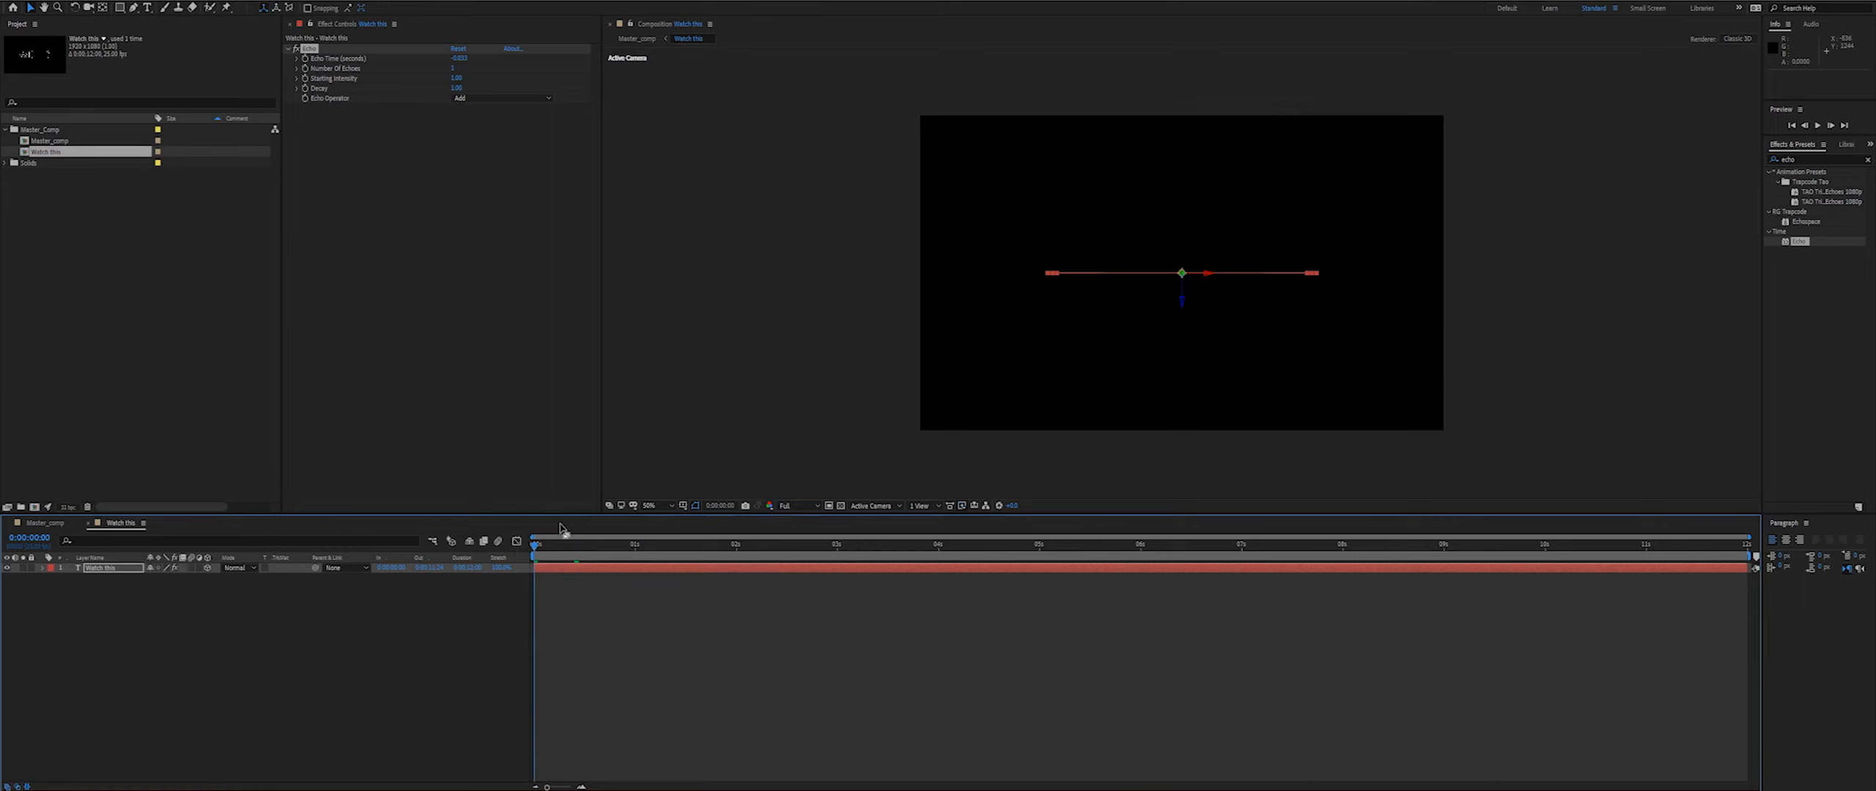
key(space)
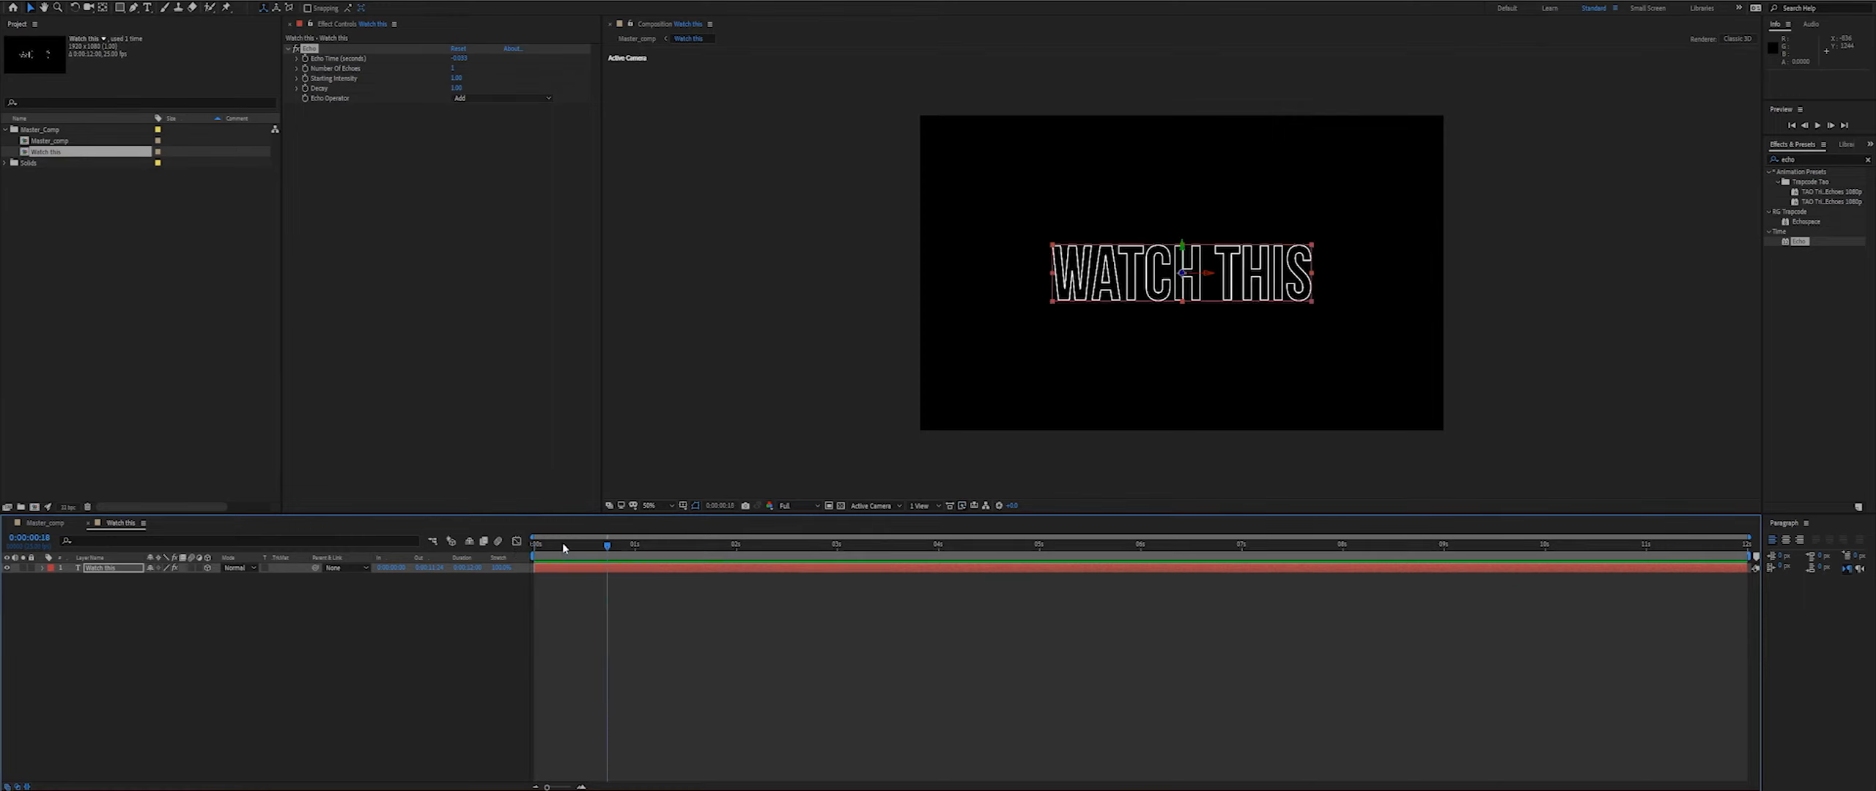
click(542, 549)
drag(542, 550, 553, 550)
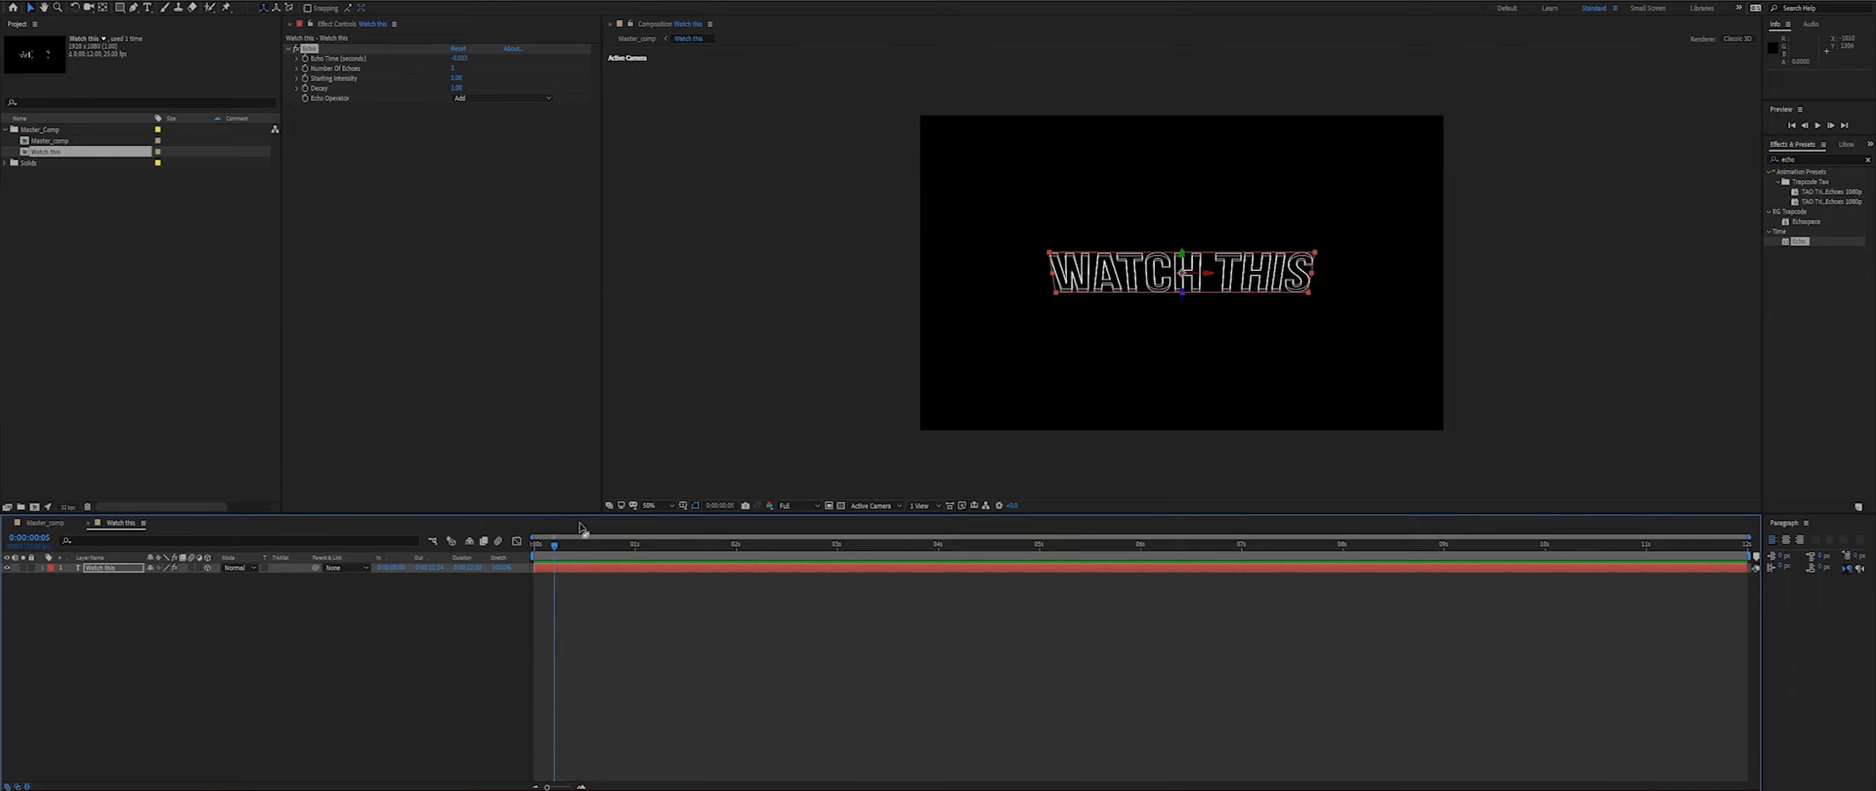
drag(555, 549, 609, 555)
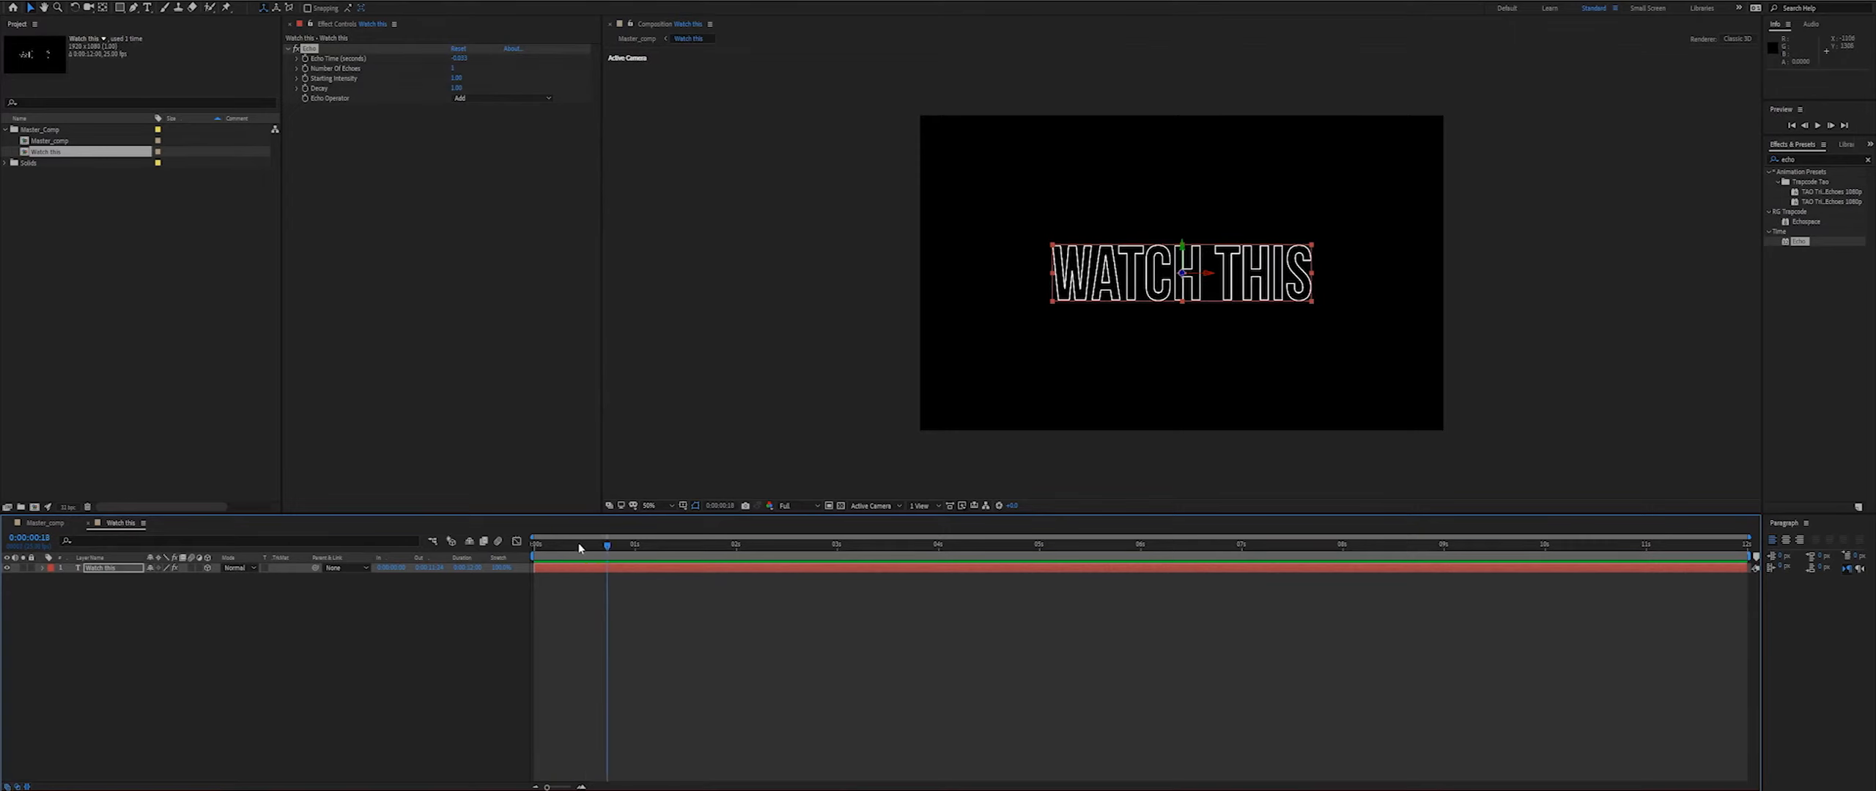
key(Home)
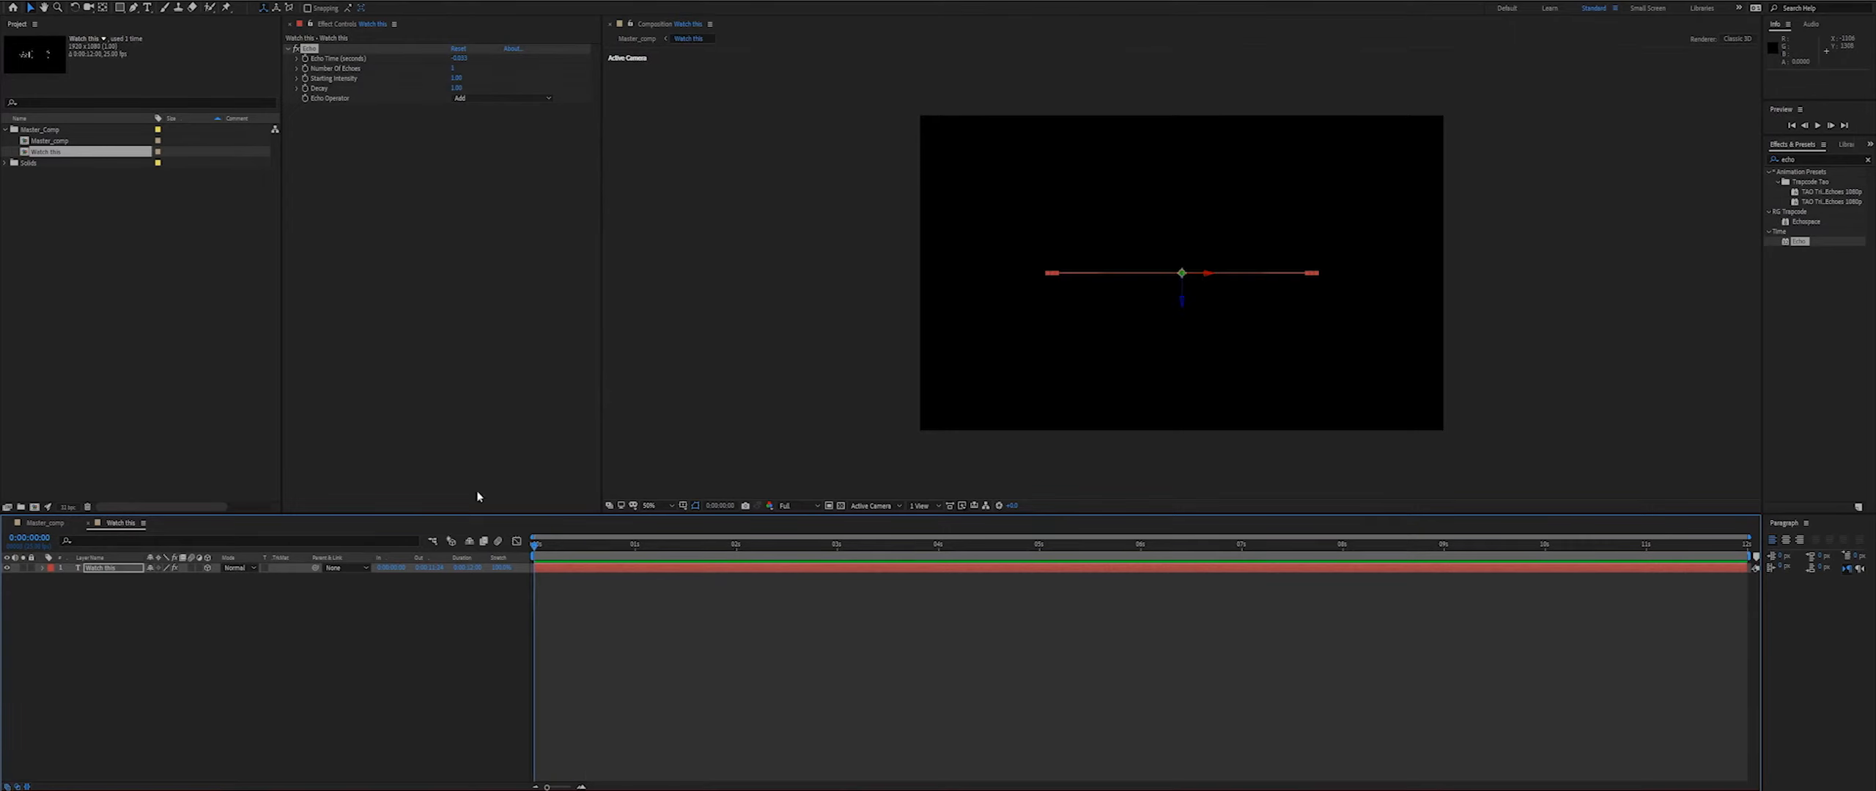
- Set the Echo effect's Number Of Echoes to 10 and preview the early rotation frames
click(452, 68)
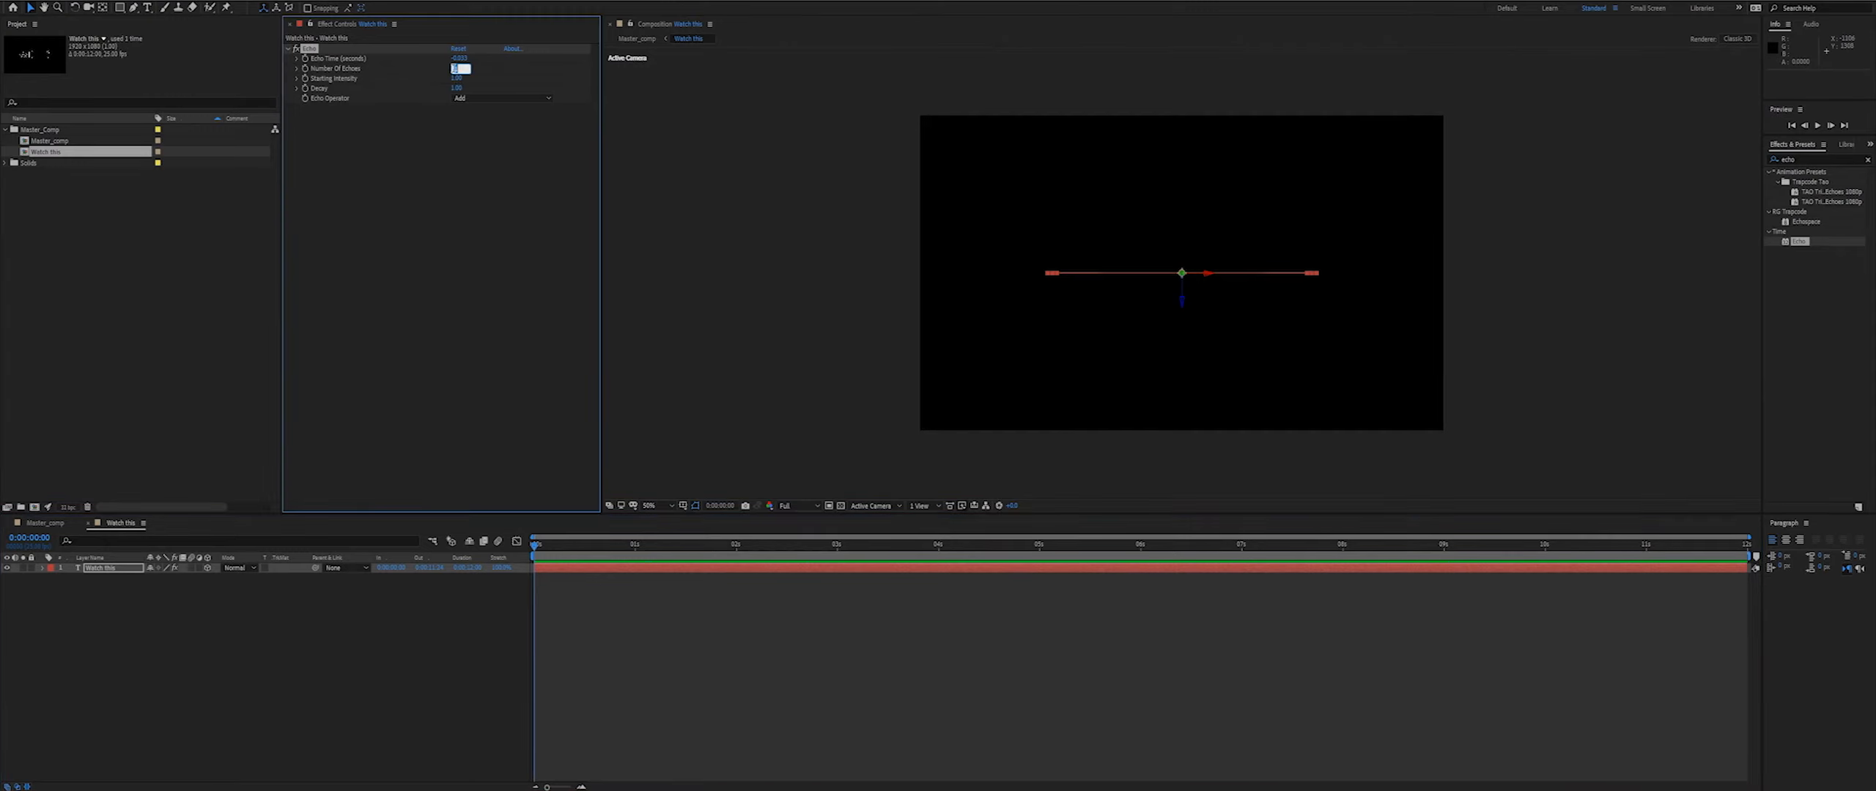
text(10)
key(Return)
click(490, 758)
key(space)
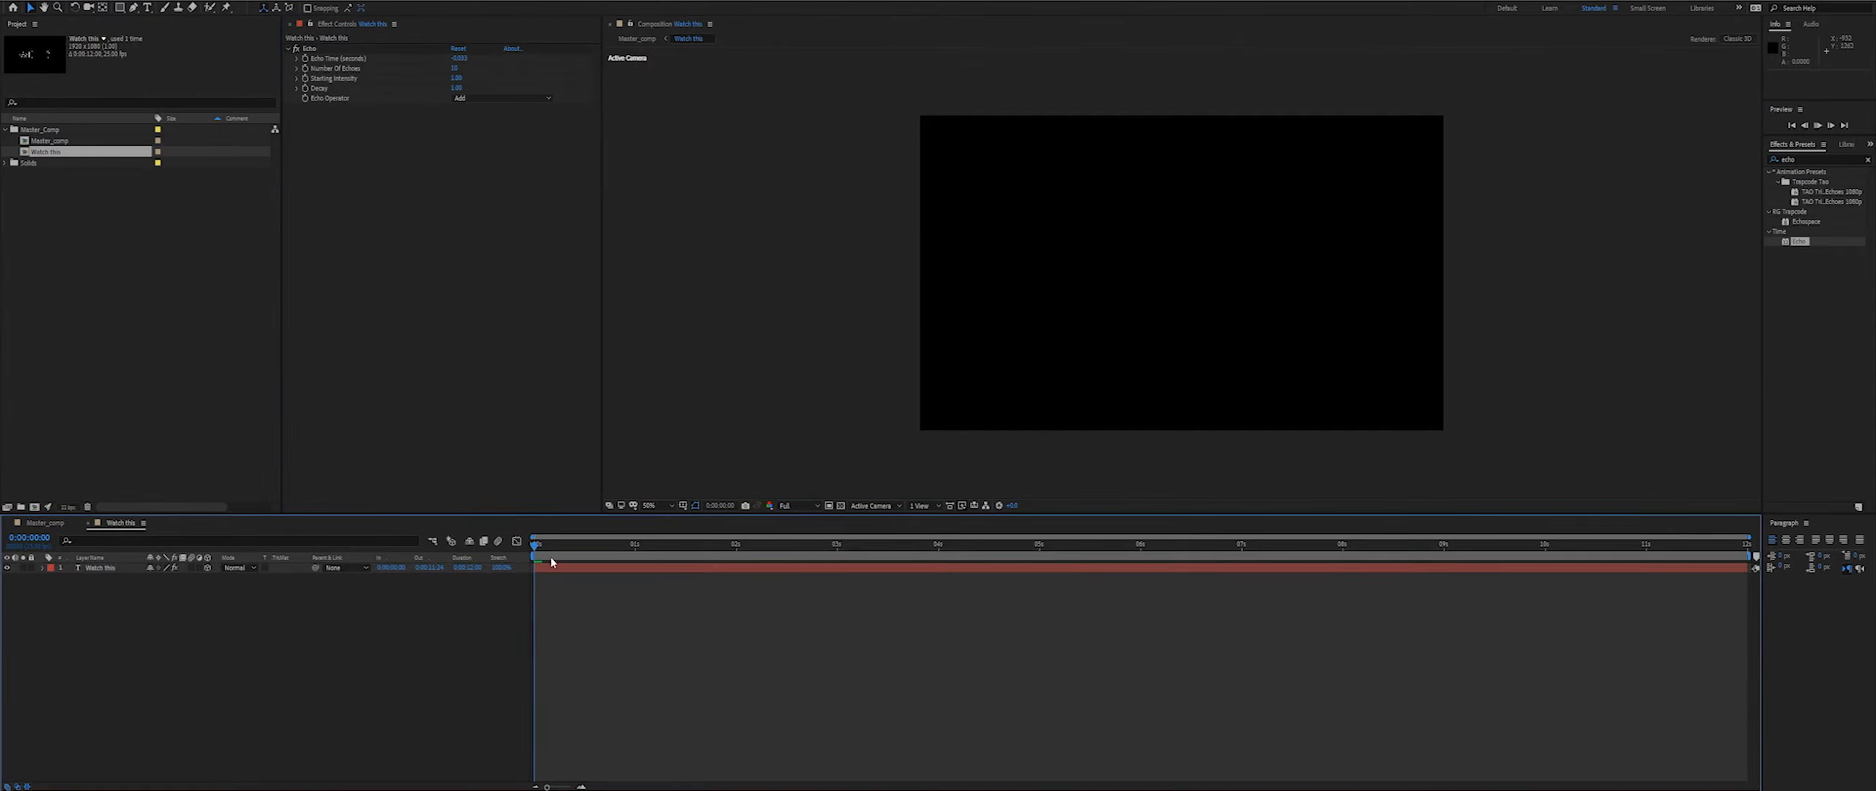
click(557, 548)
mouse_move(557, 548)
mouse_down()
mouse_move(615, 559)
mouse_move(558, 553)
mouse_up()
- Inspect the echoes over the first frames and set the Echo effect's Decay to 0.8
click(456, 88)
click(472, 223)
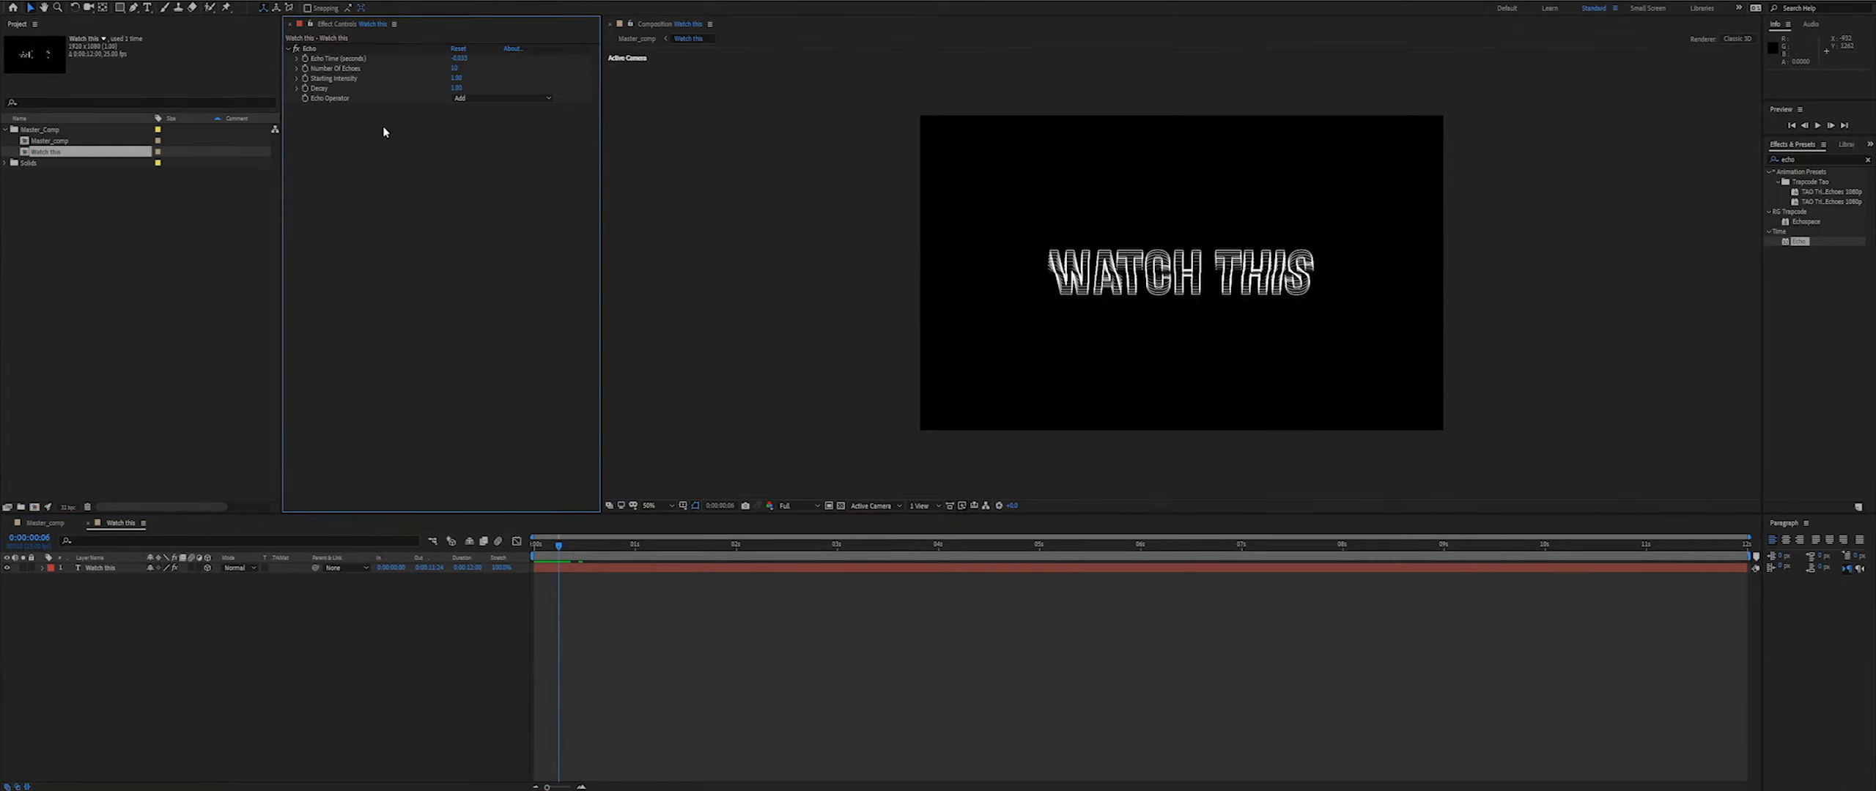
click(534, 551)
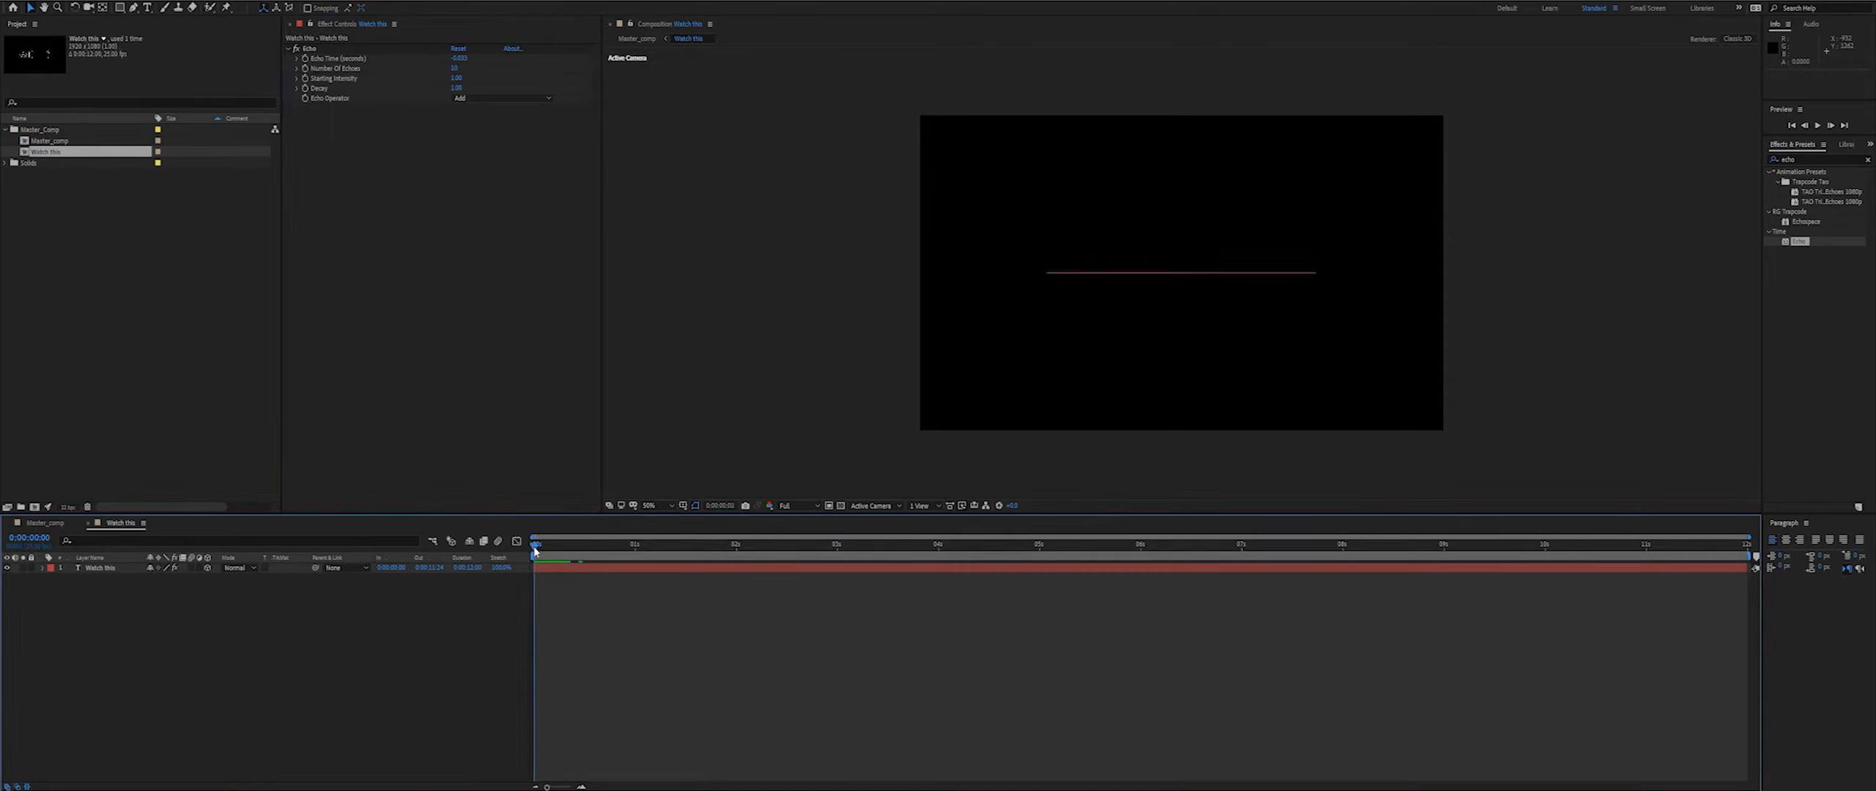
drag(536, 551, 559, 557)
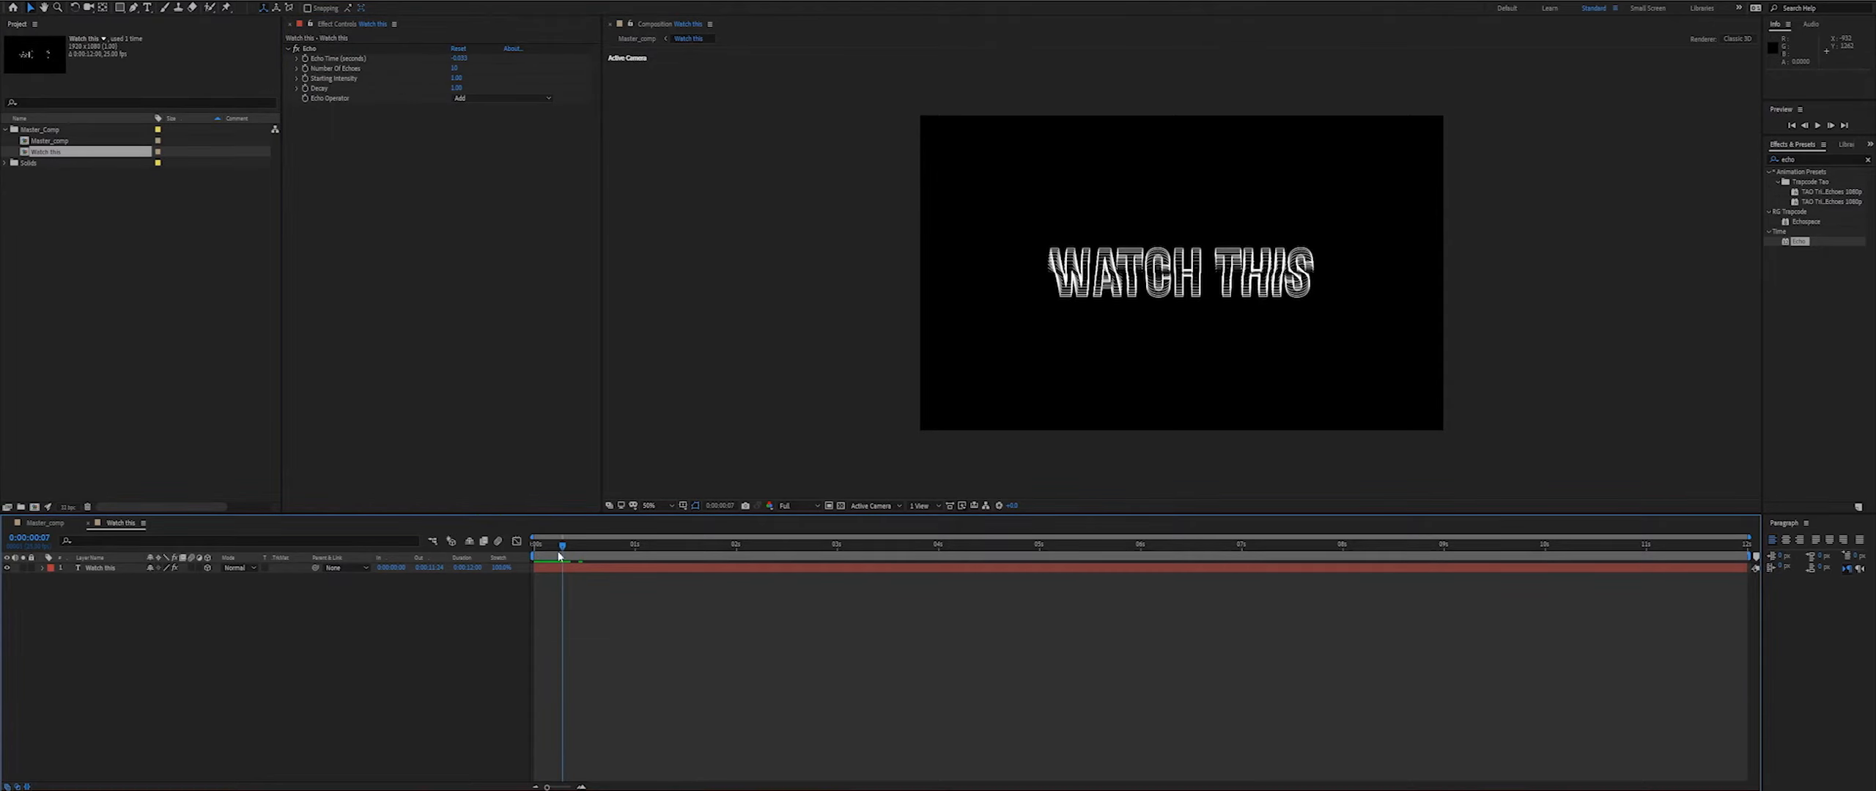
click(456, 88)
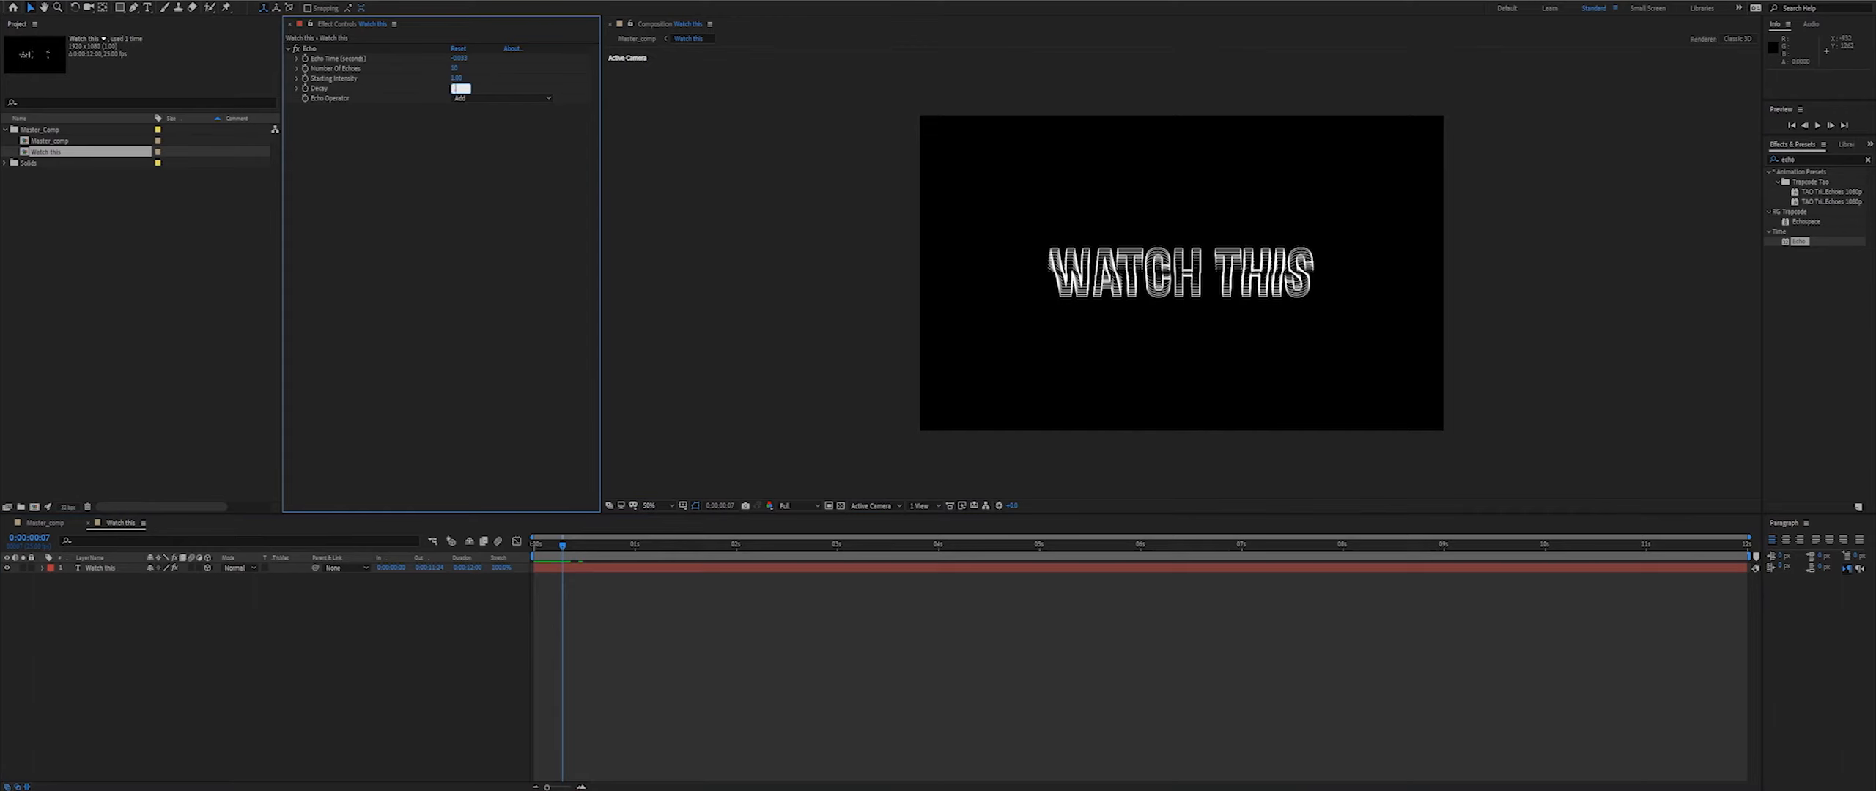
text(.8)
key(Return)
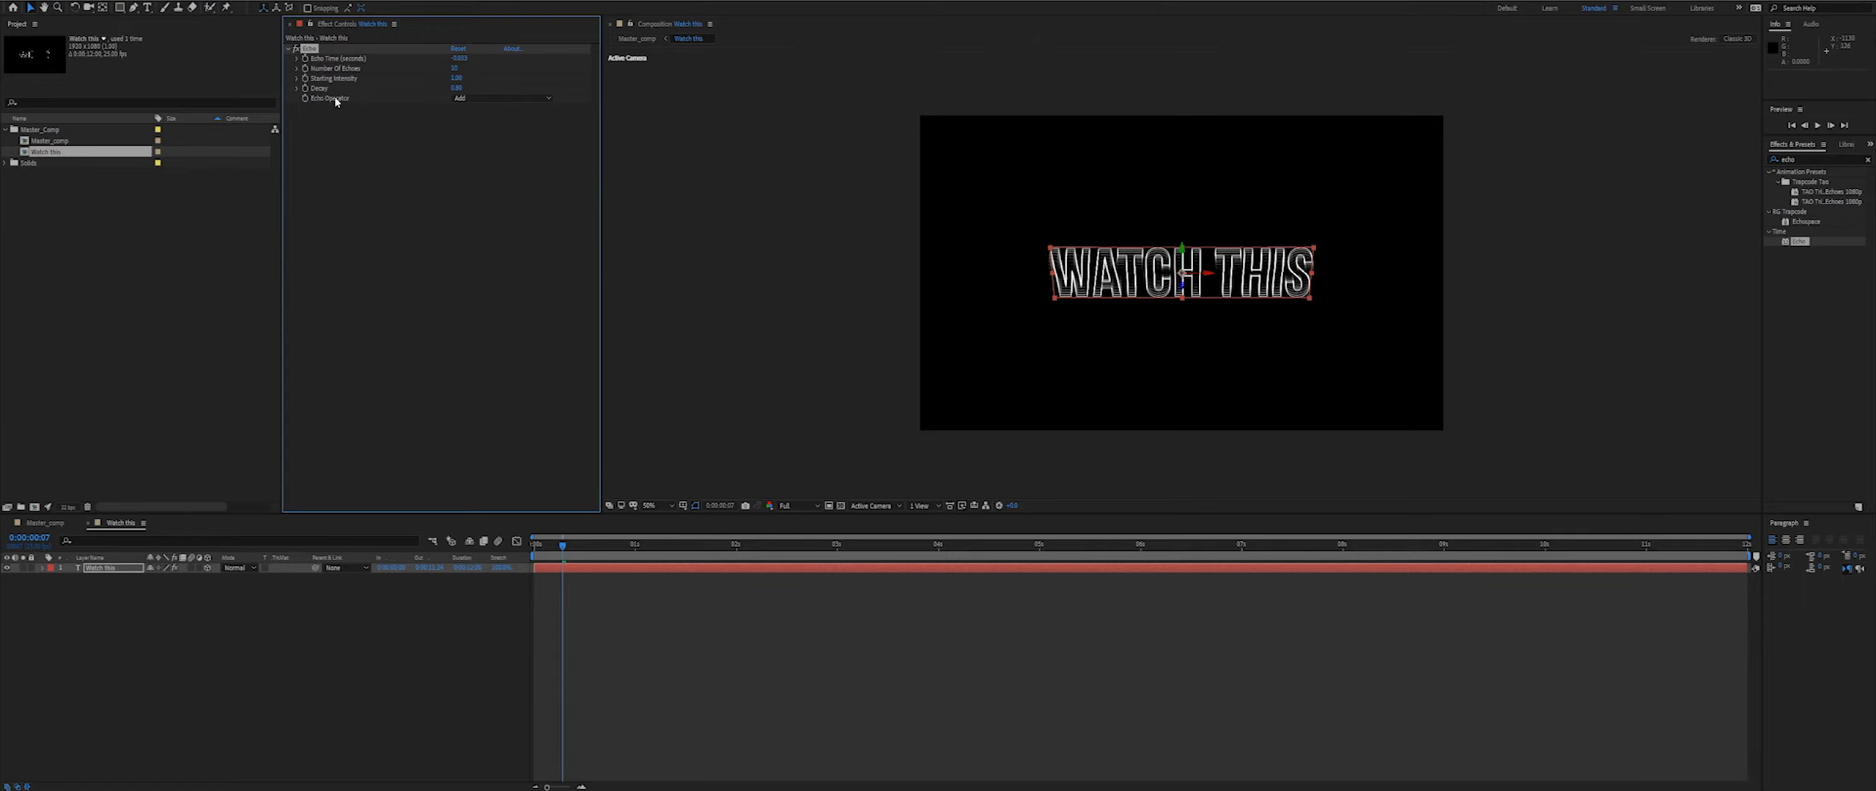
- Look through the Echo Operator options, keep Add, and preview the fading echo animation from the start
click(473, 98)
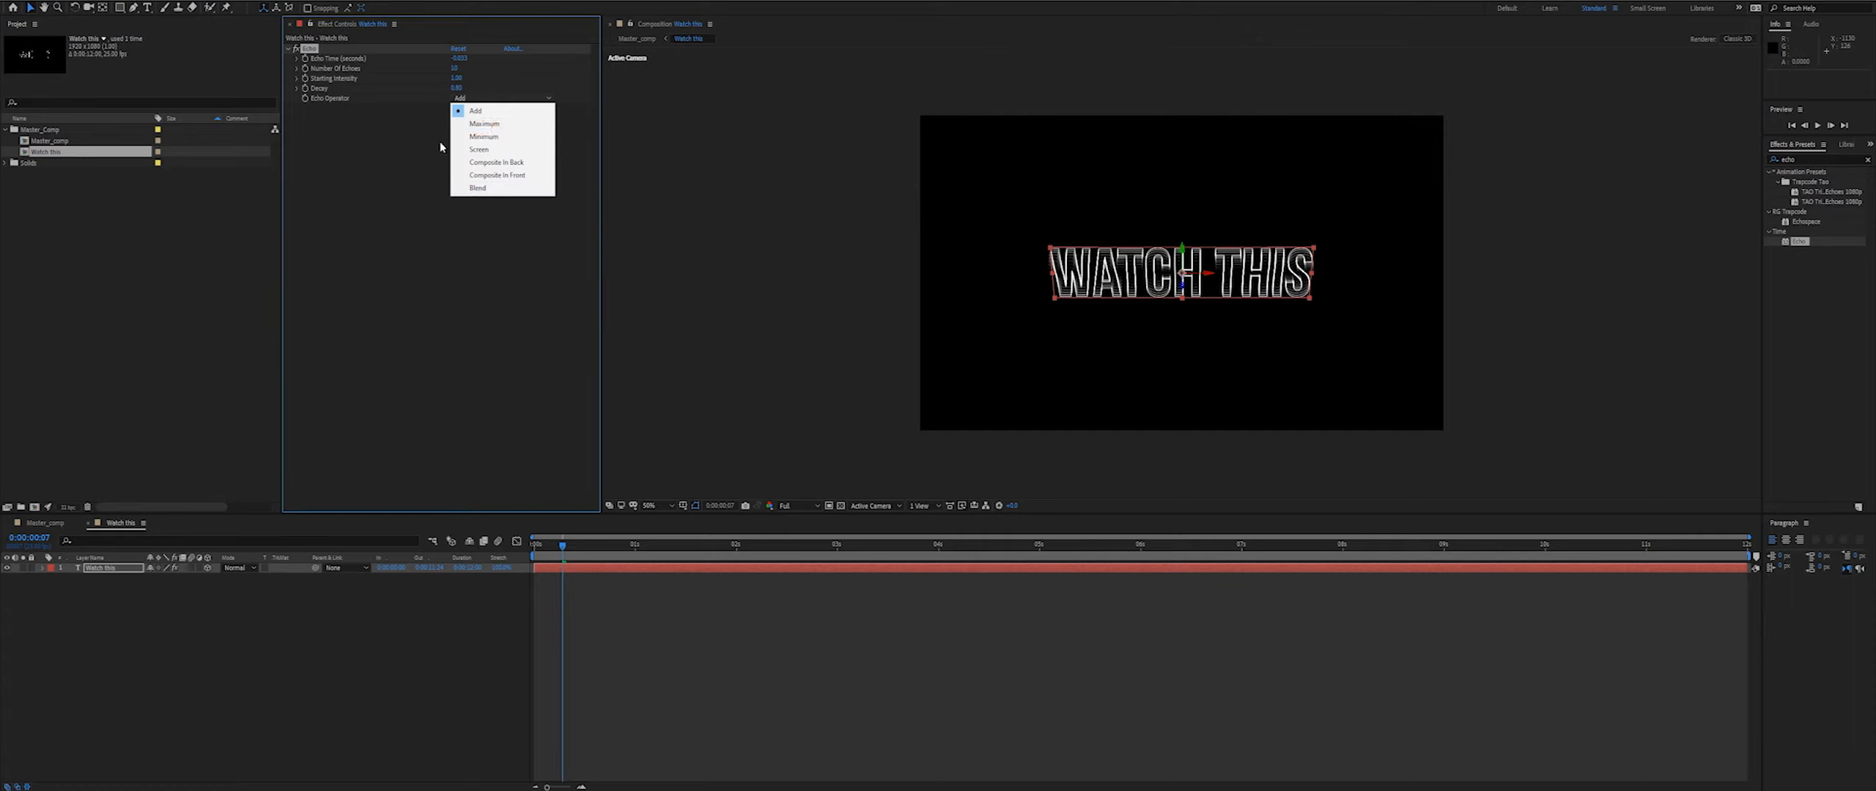
click(402, 176)
click(402, 176)
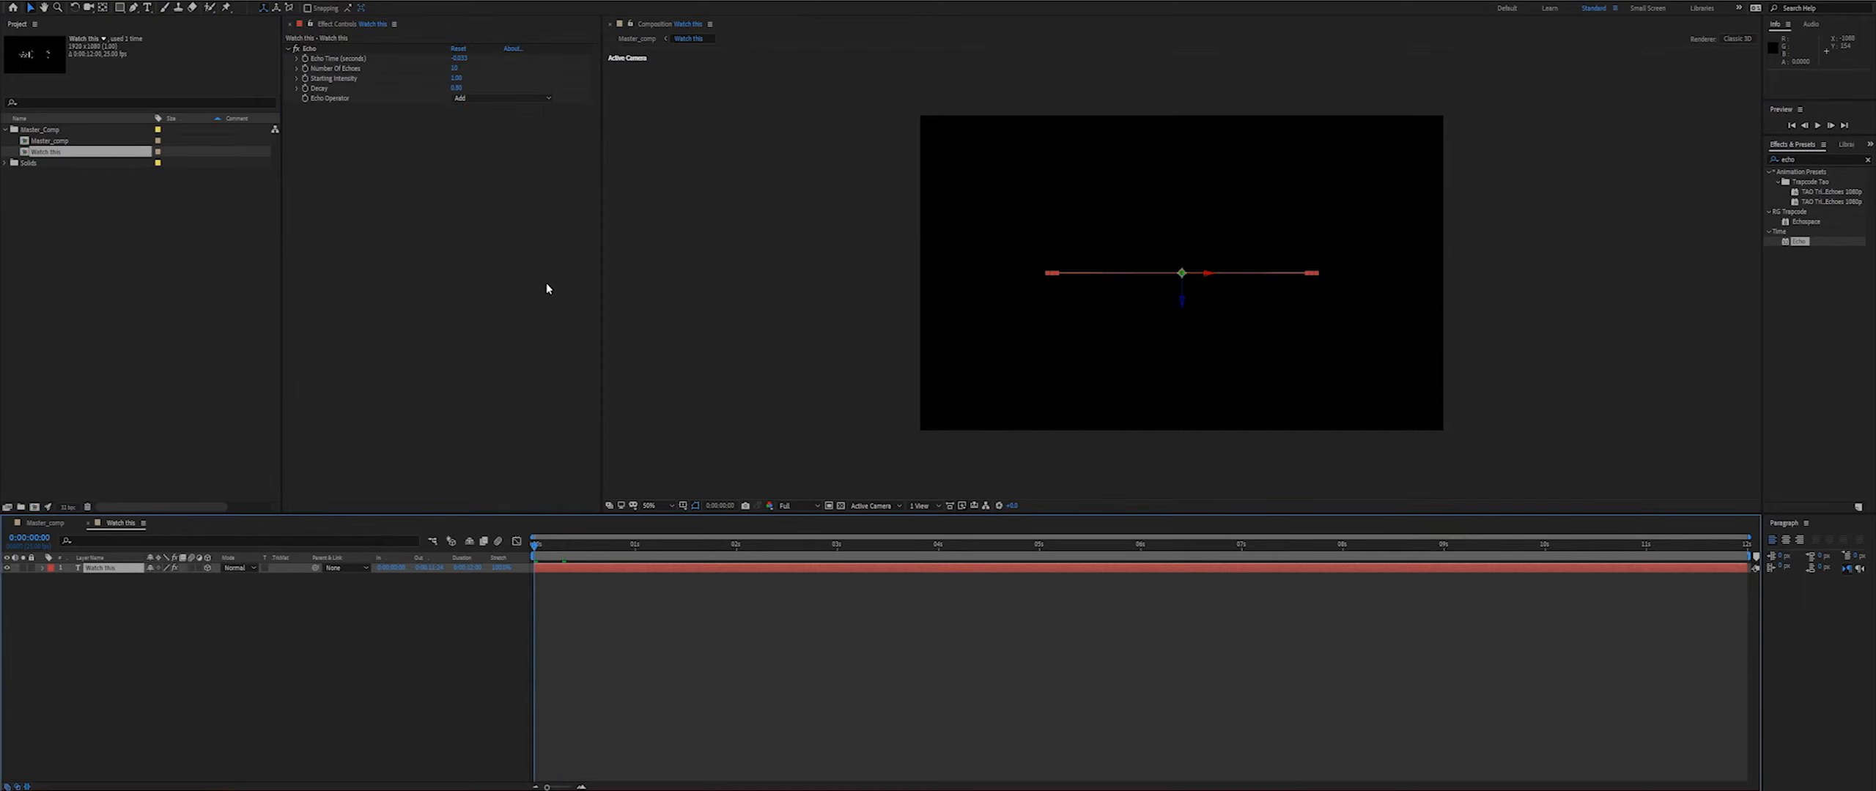
key(space)
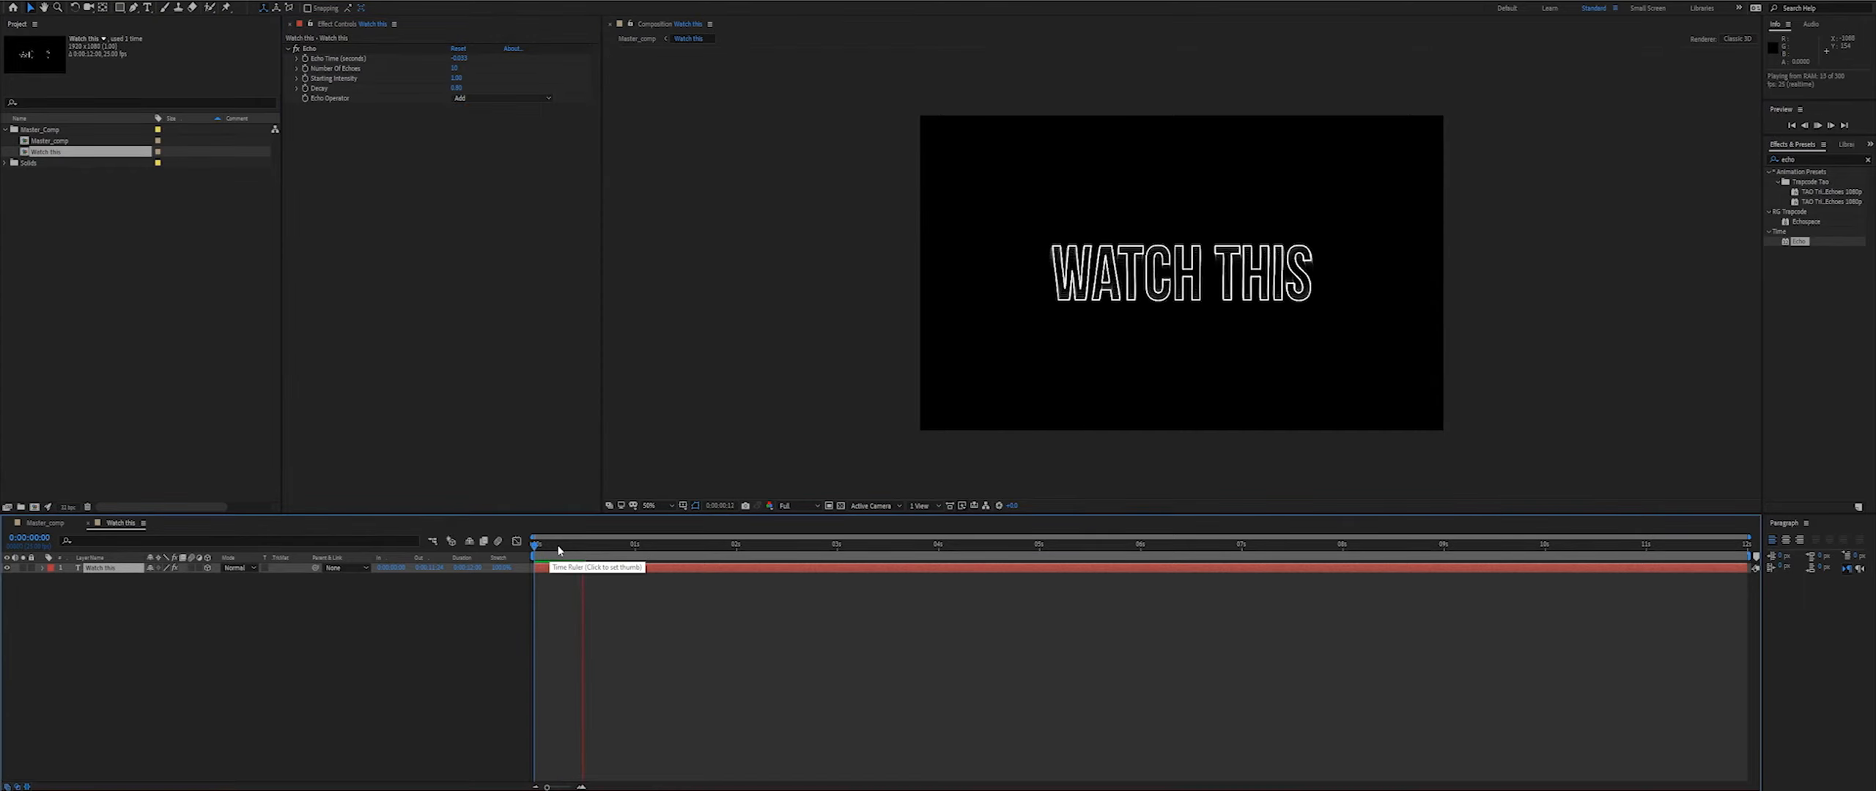
click(545, 554)
drag(560, 550, 538, 553)
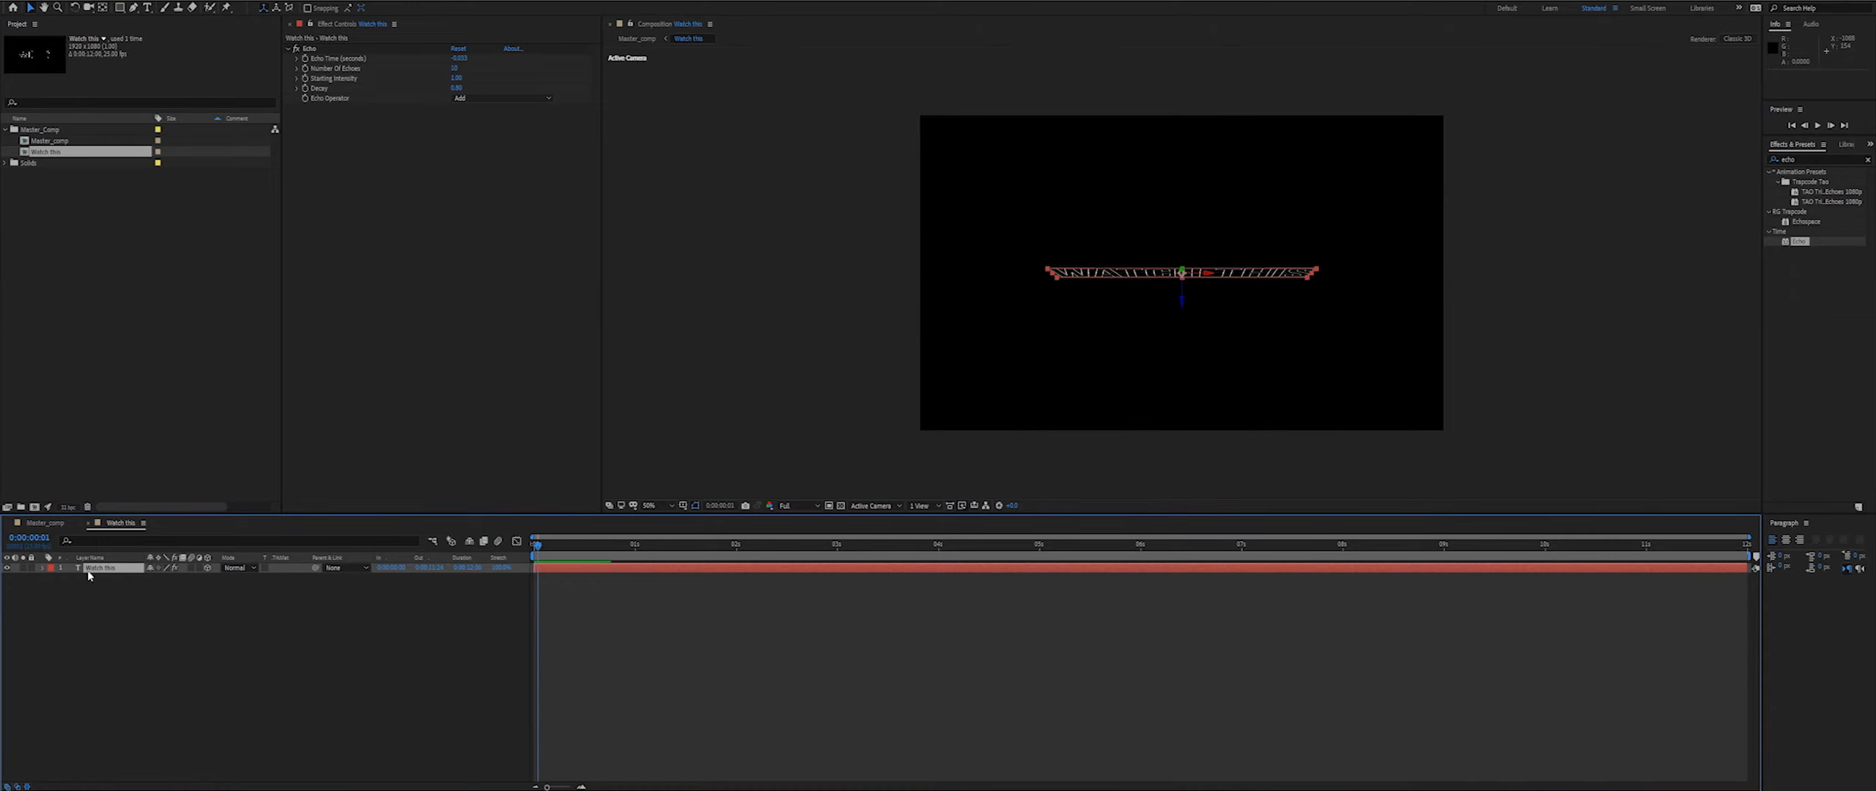
- Show the text layer's X Rotation curve in the Graph Editor and apply Easy Ease to both keyframes
click(43, 569)
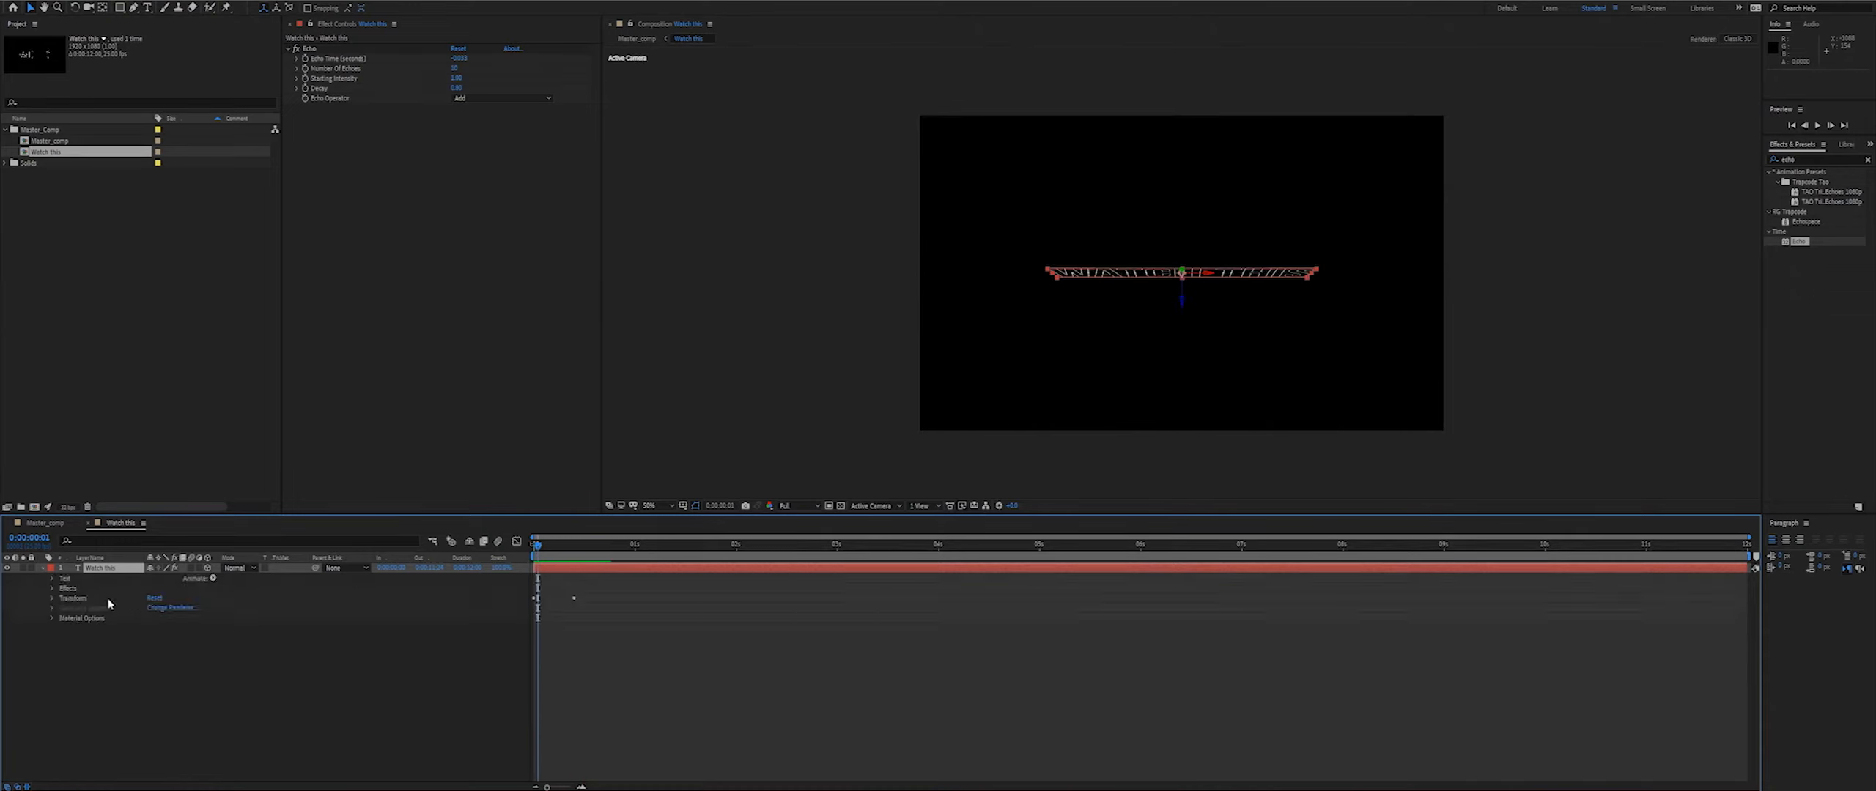
click(534, 549)
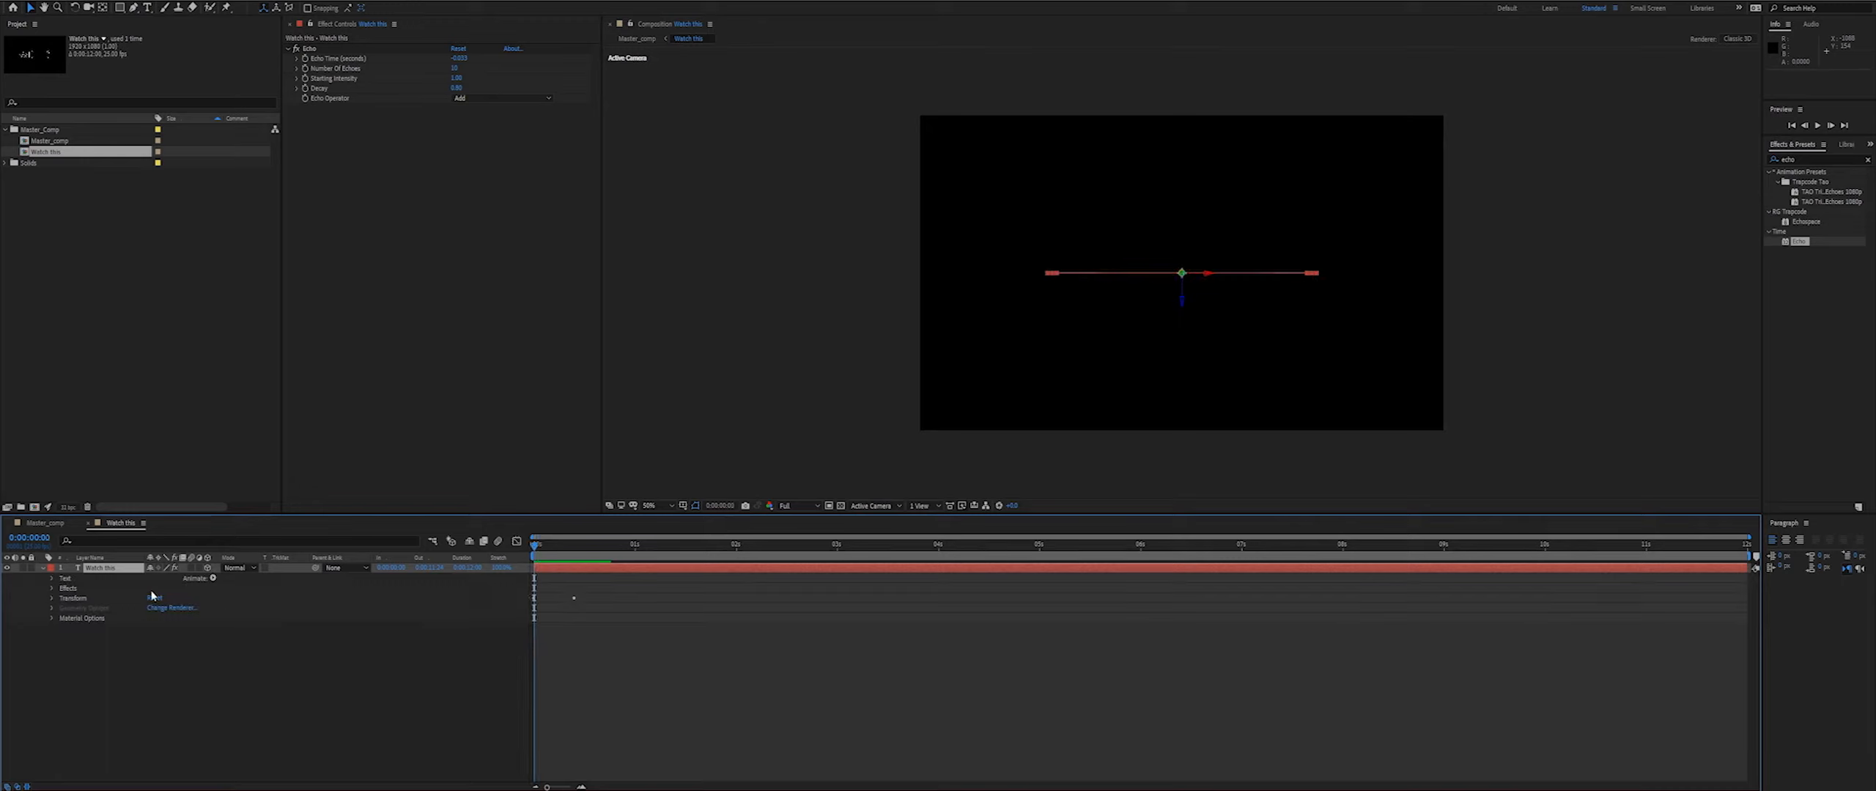
click(52, 599)
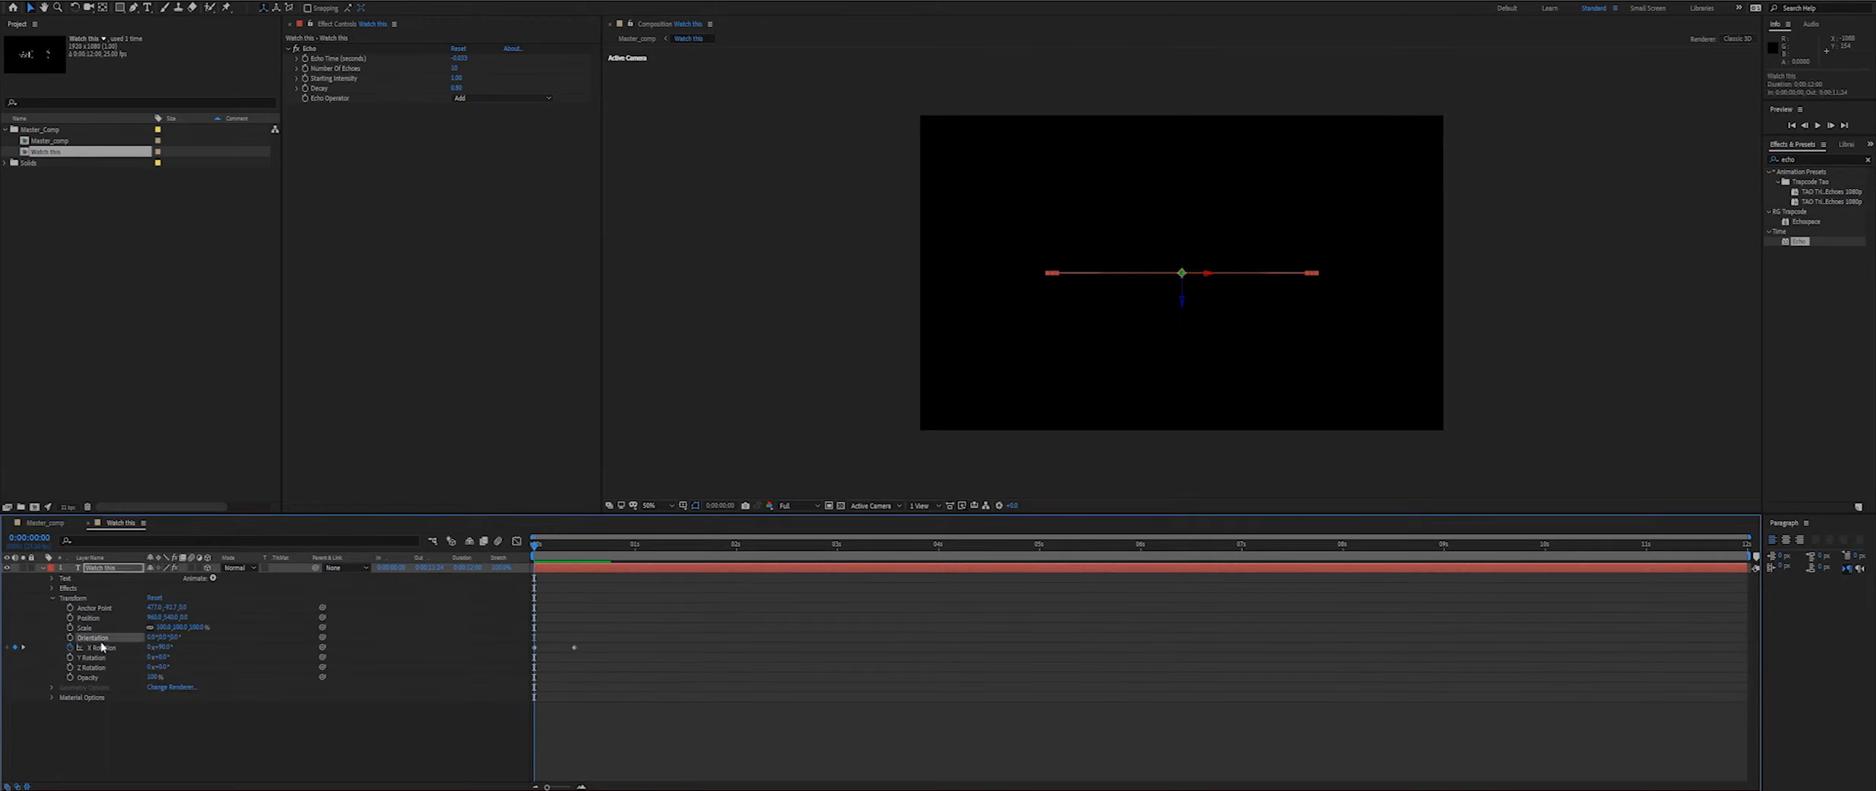
click(516, 541)
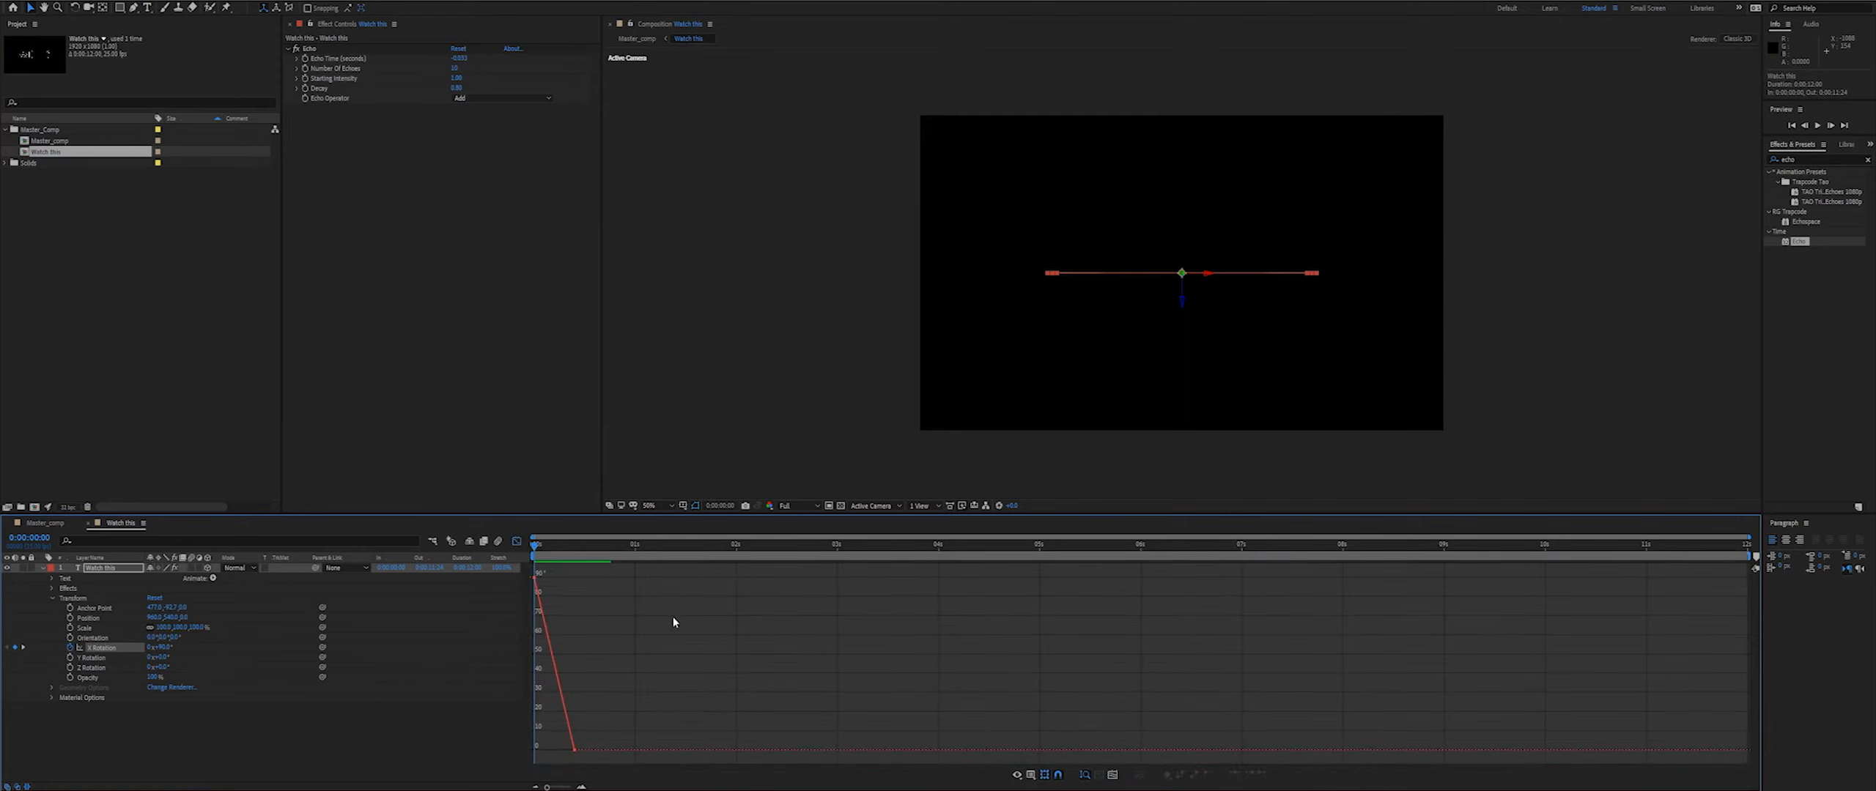
click(544, 614)
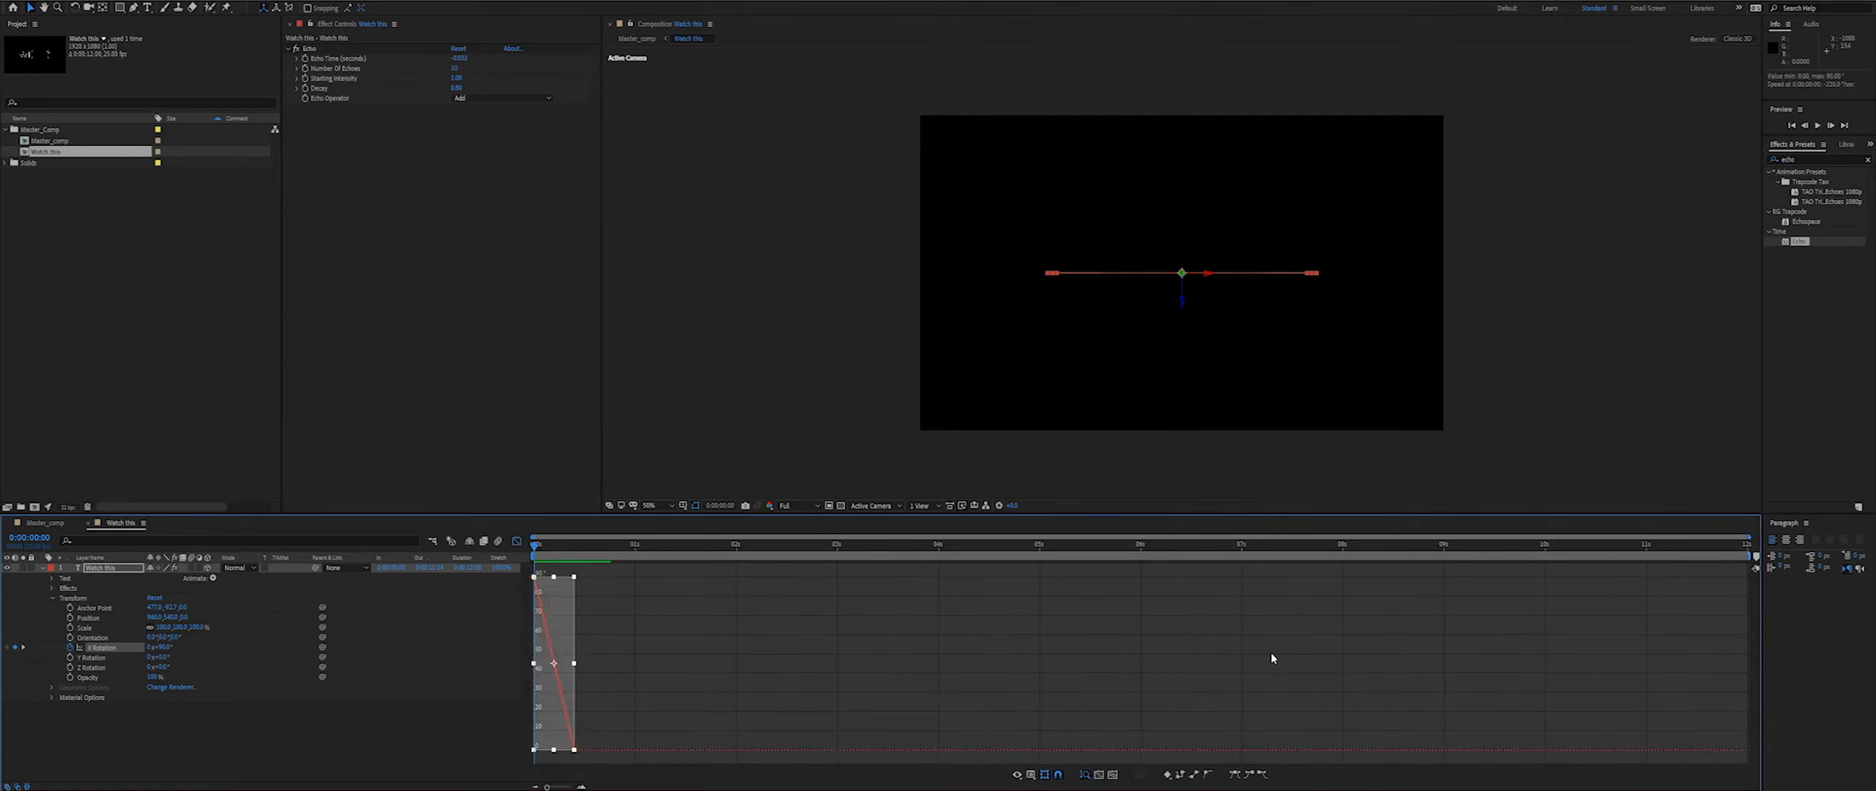
click(1236, 775)
- Play back the eased text rotation from the start and return to the first frame
key(space)
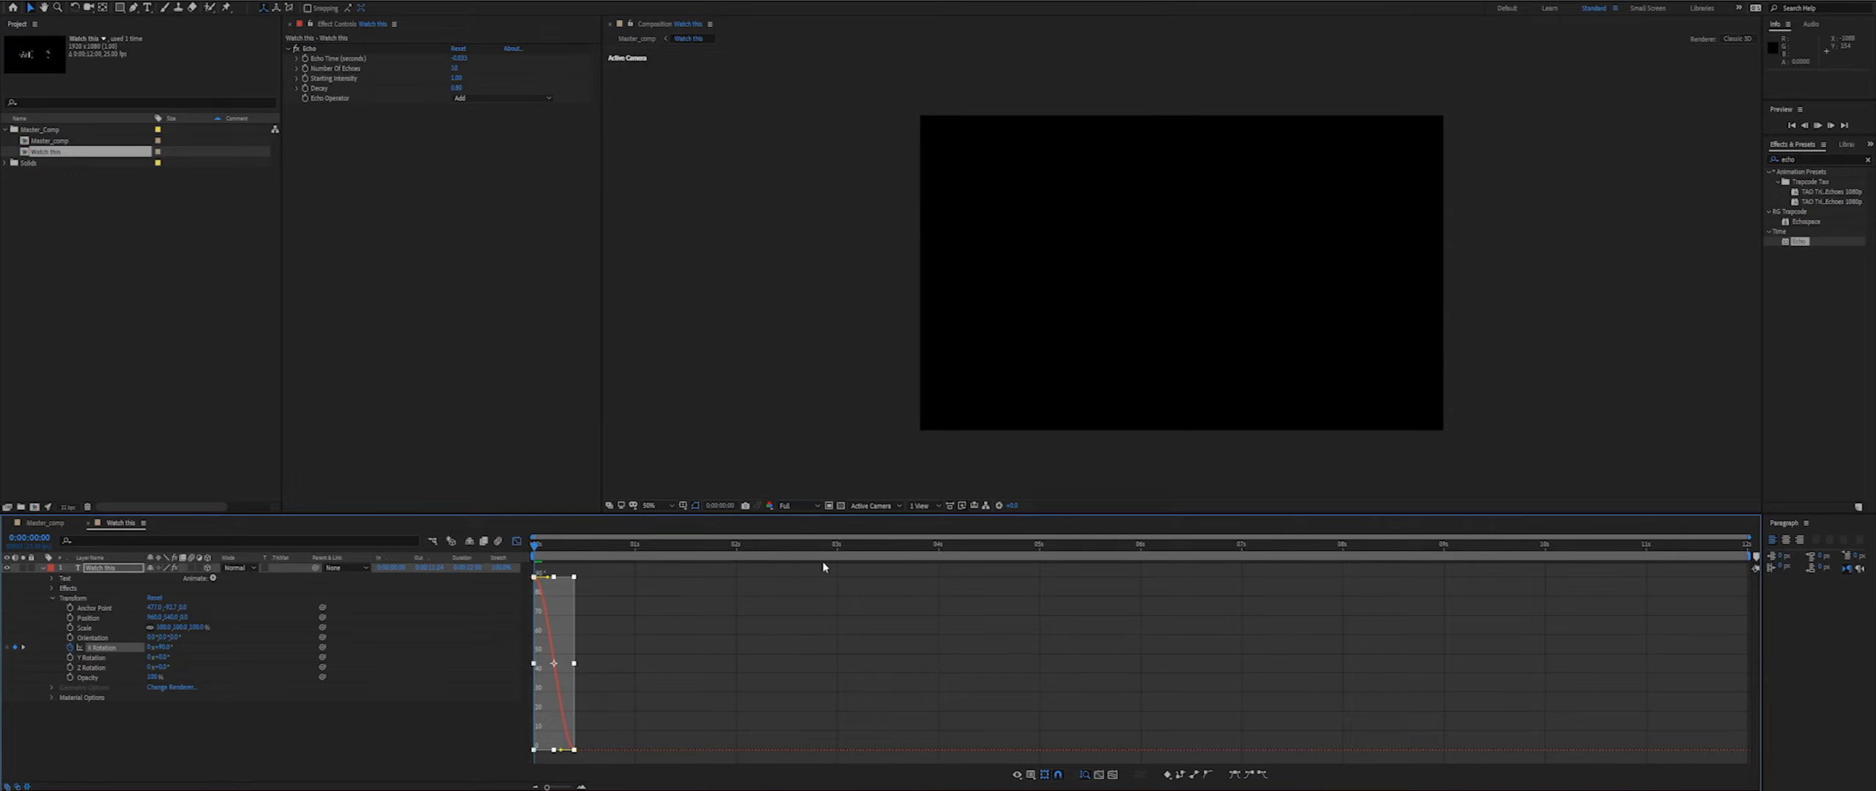
drag(549, 548, 530, 555)
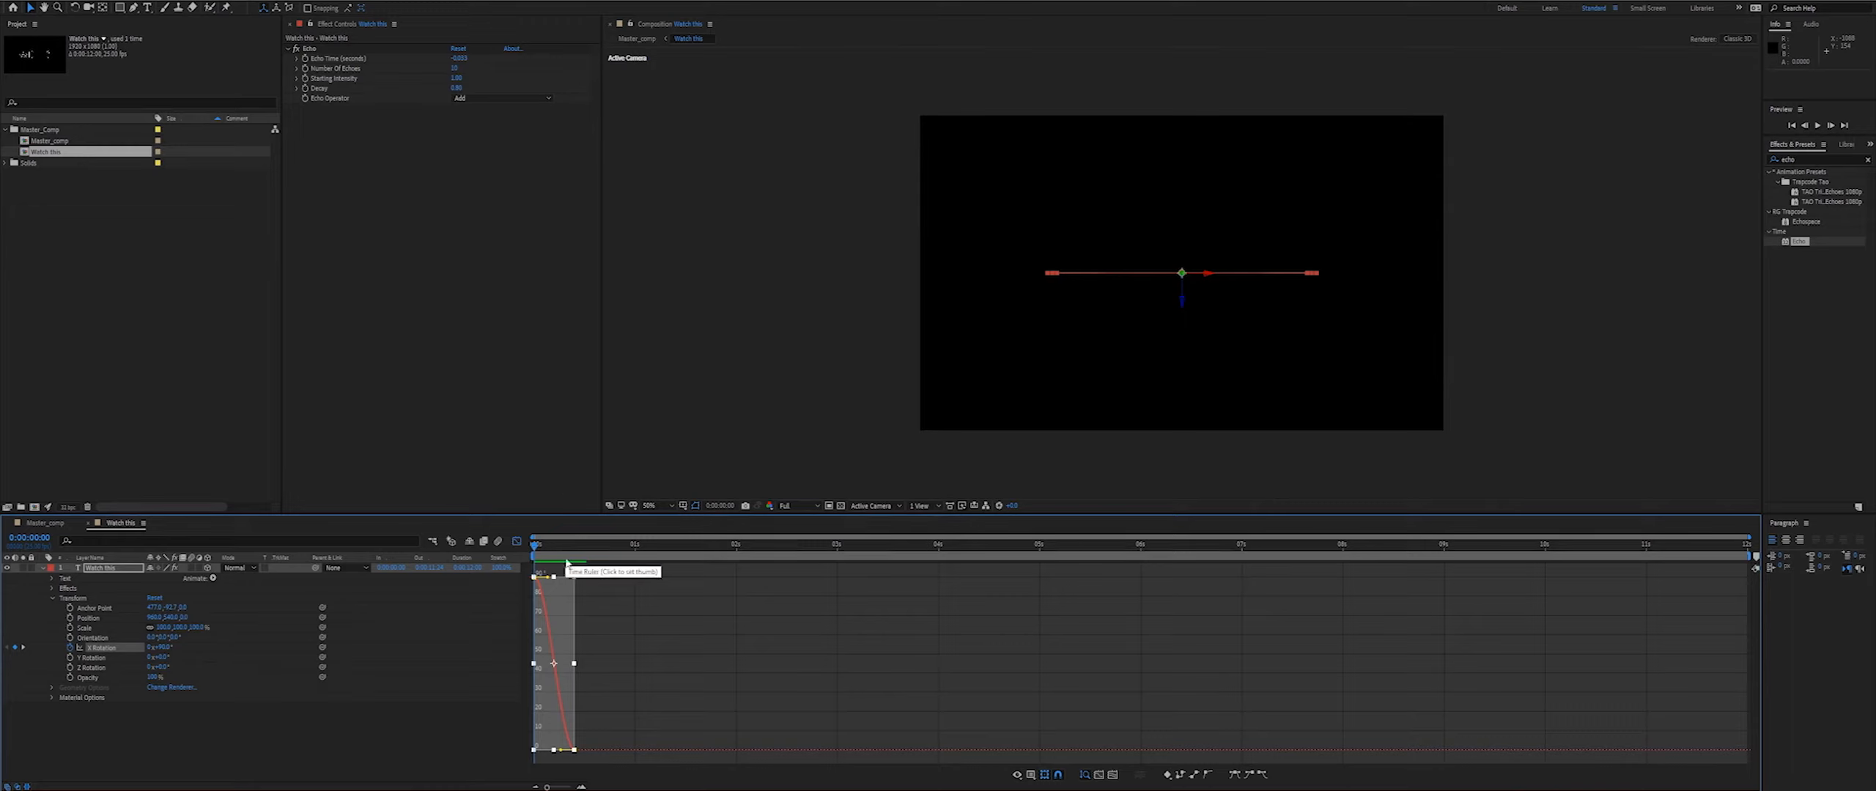
key(space)
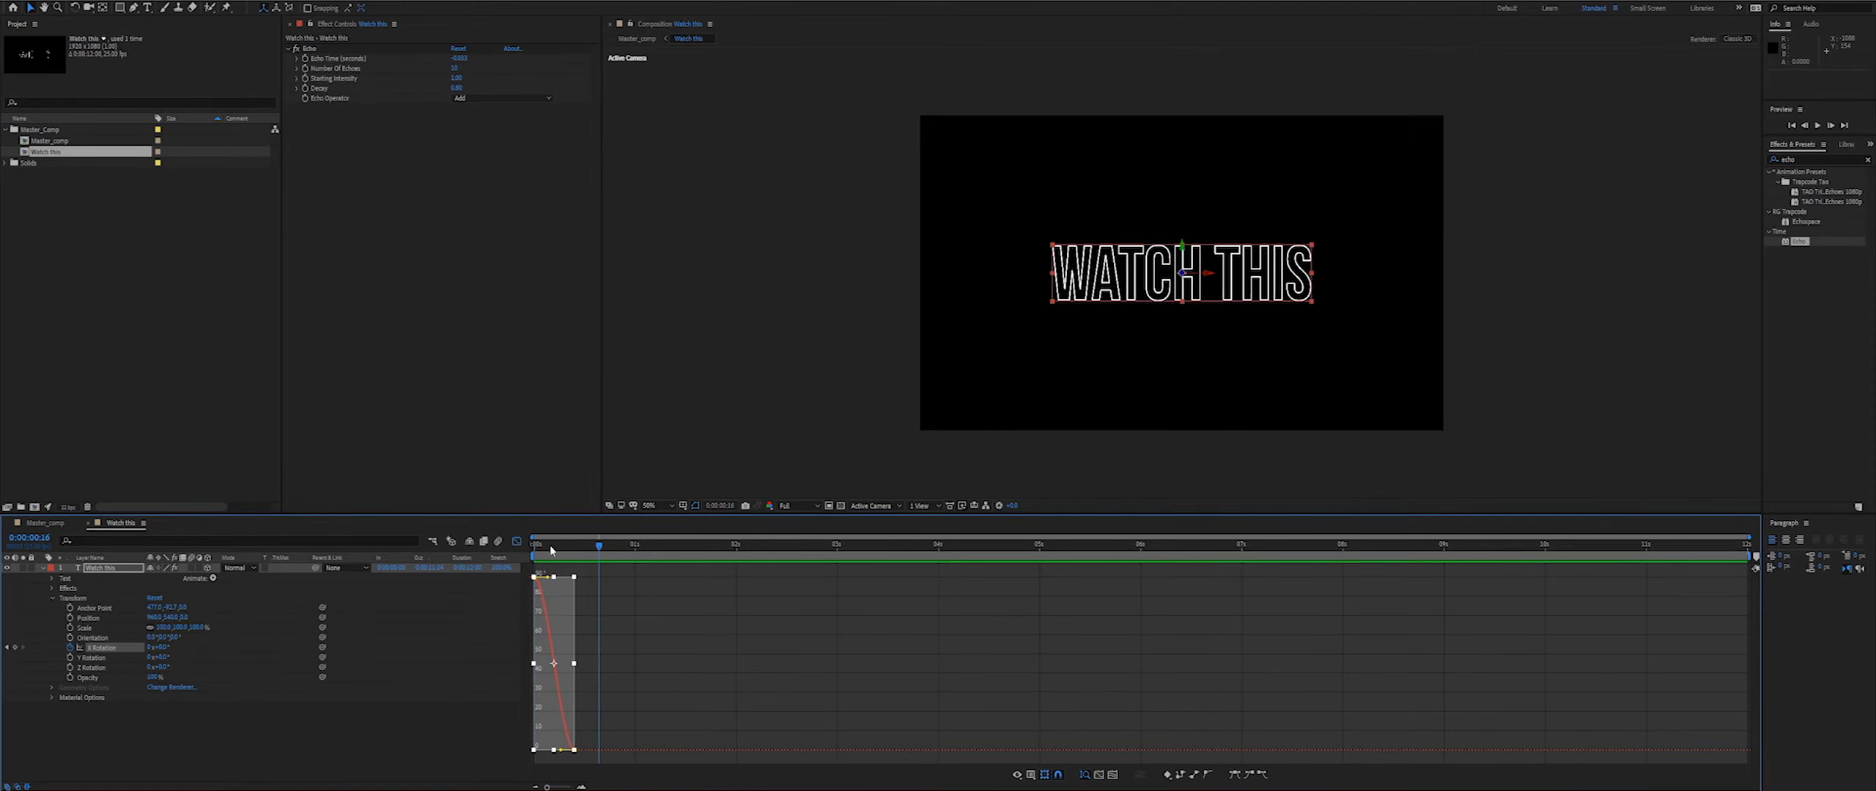
key(space)
drag(548, 550, 511, 552)
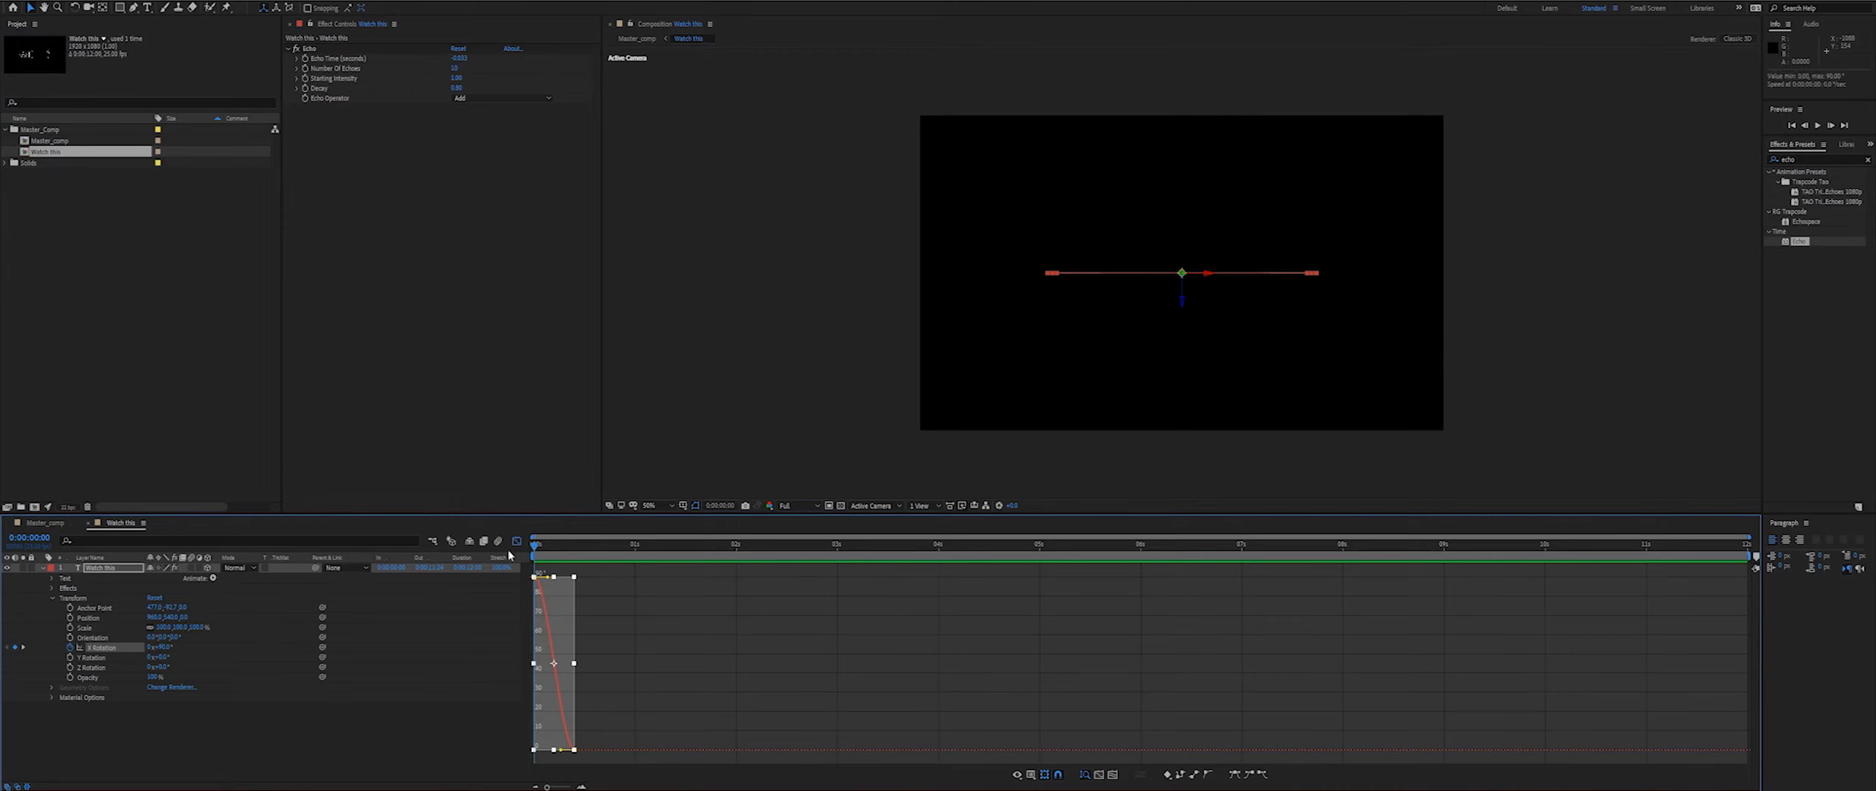
- Move the final X Rotation keyframe to about 0.85 seconds, stretch its ease handle back to the start, and preview
click(604, 740)
drag(579, 751, 510, 747)
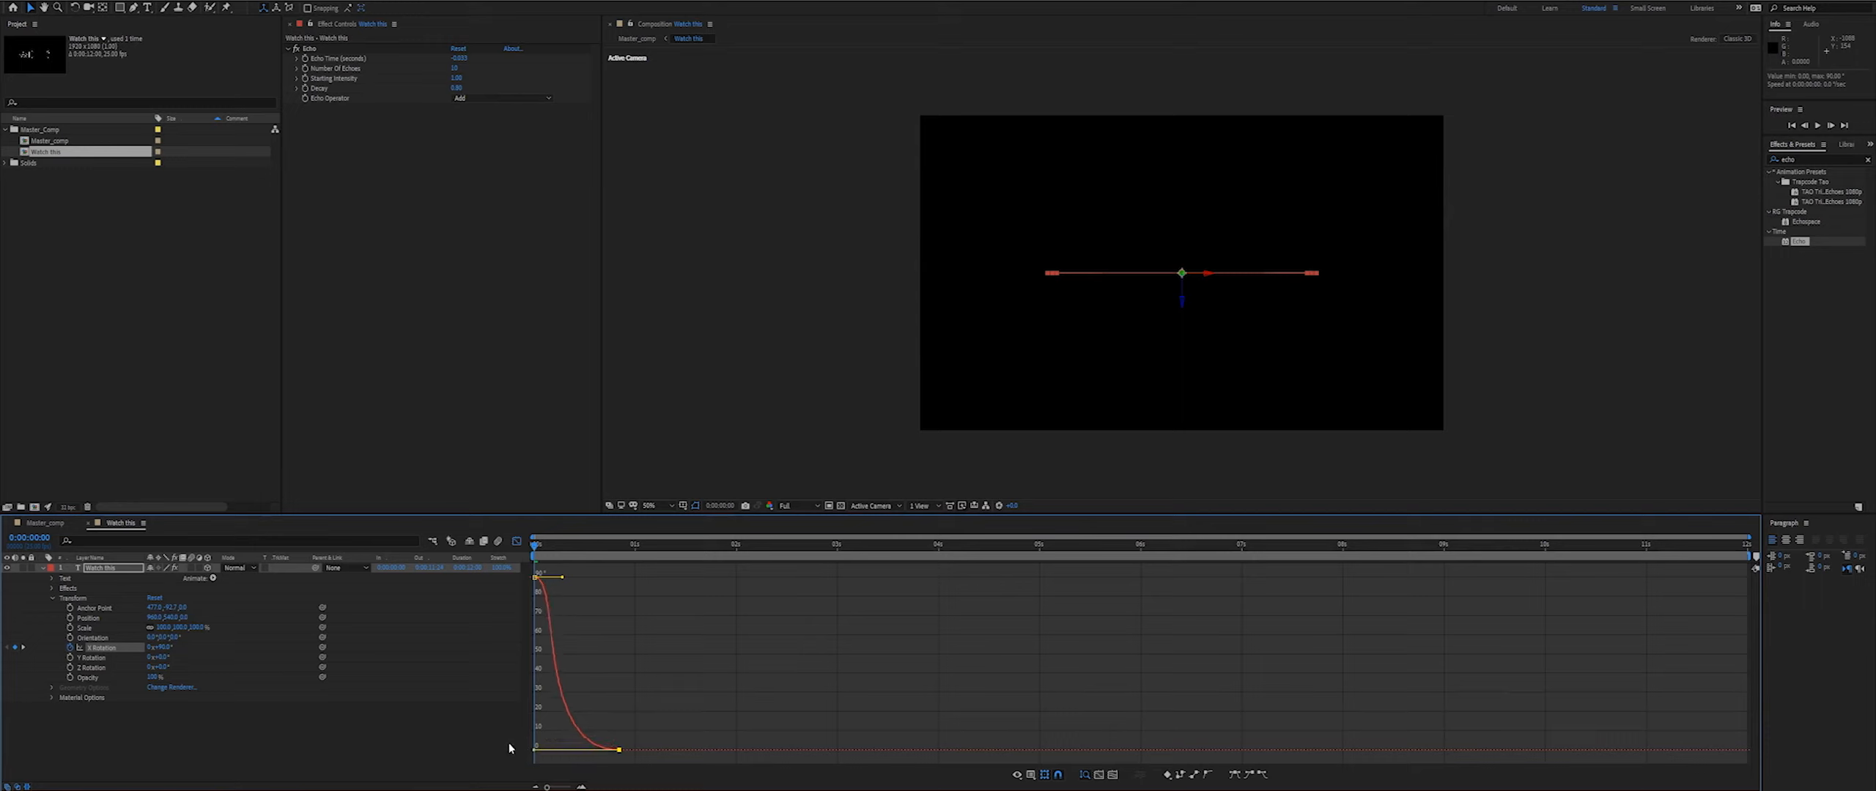
key(space)
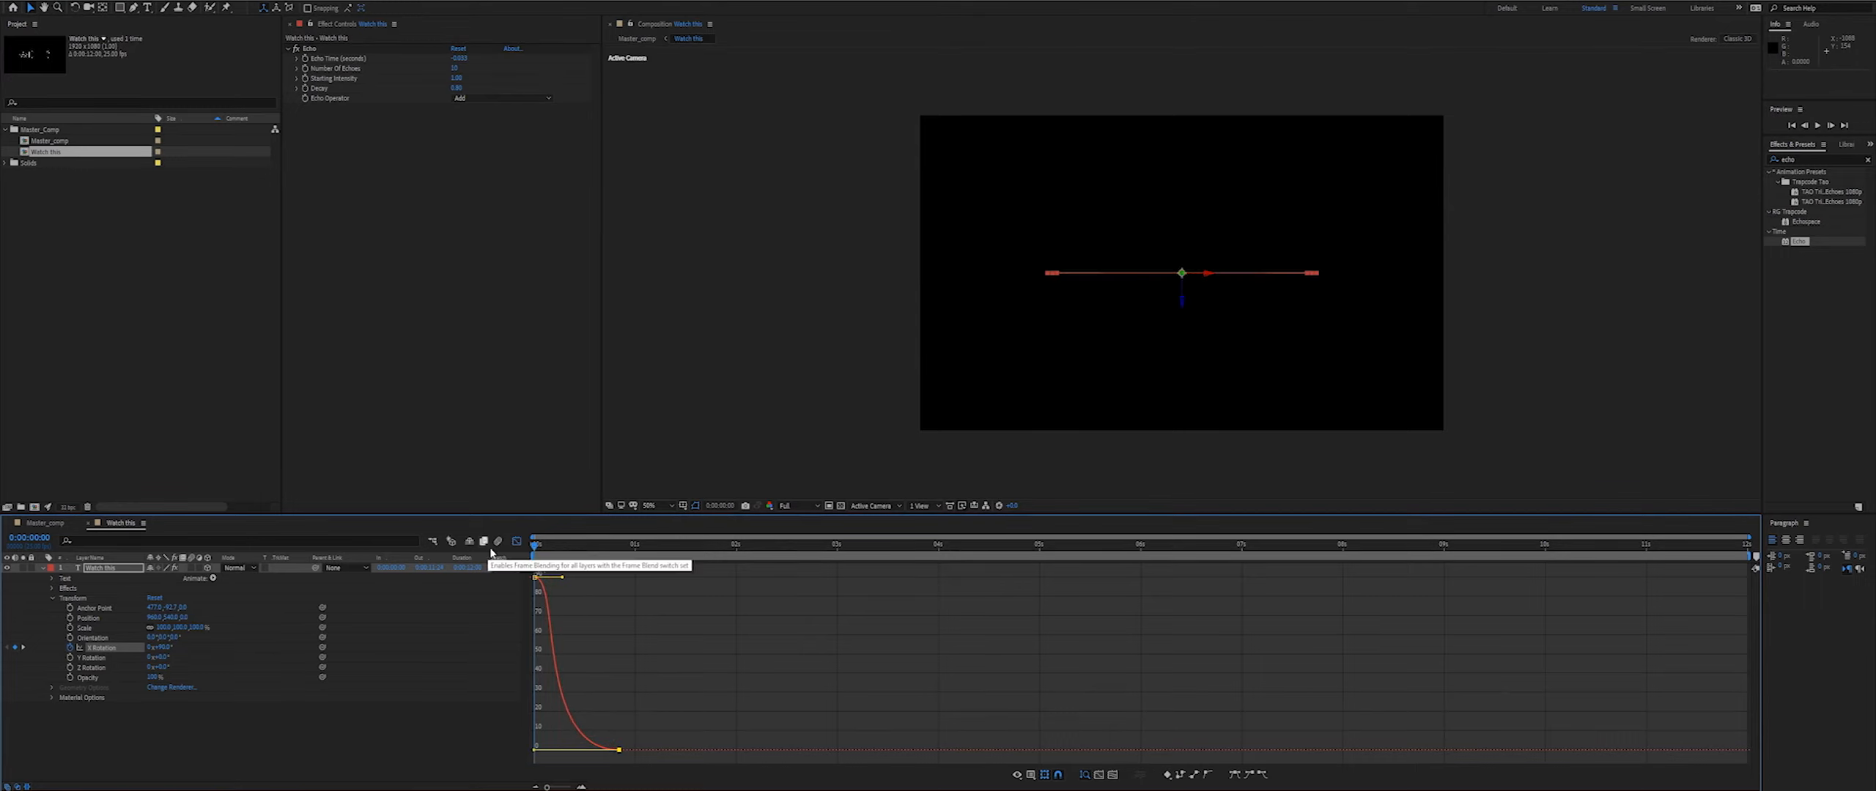
- Replay the eased text flip from the start and check the Echo effect's number of echoes
click(578, 563)
mouse_move(577, 564)
mouse_down()
mouse_move(605, 568)
mouse_move(561, 571)
mouse_move(599, 580)
mouse_up()
key(space)
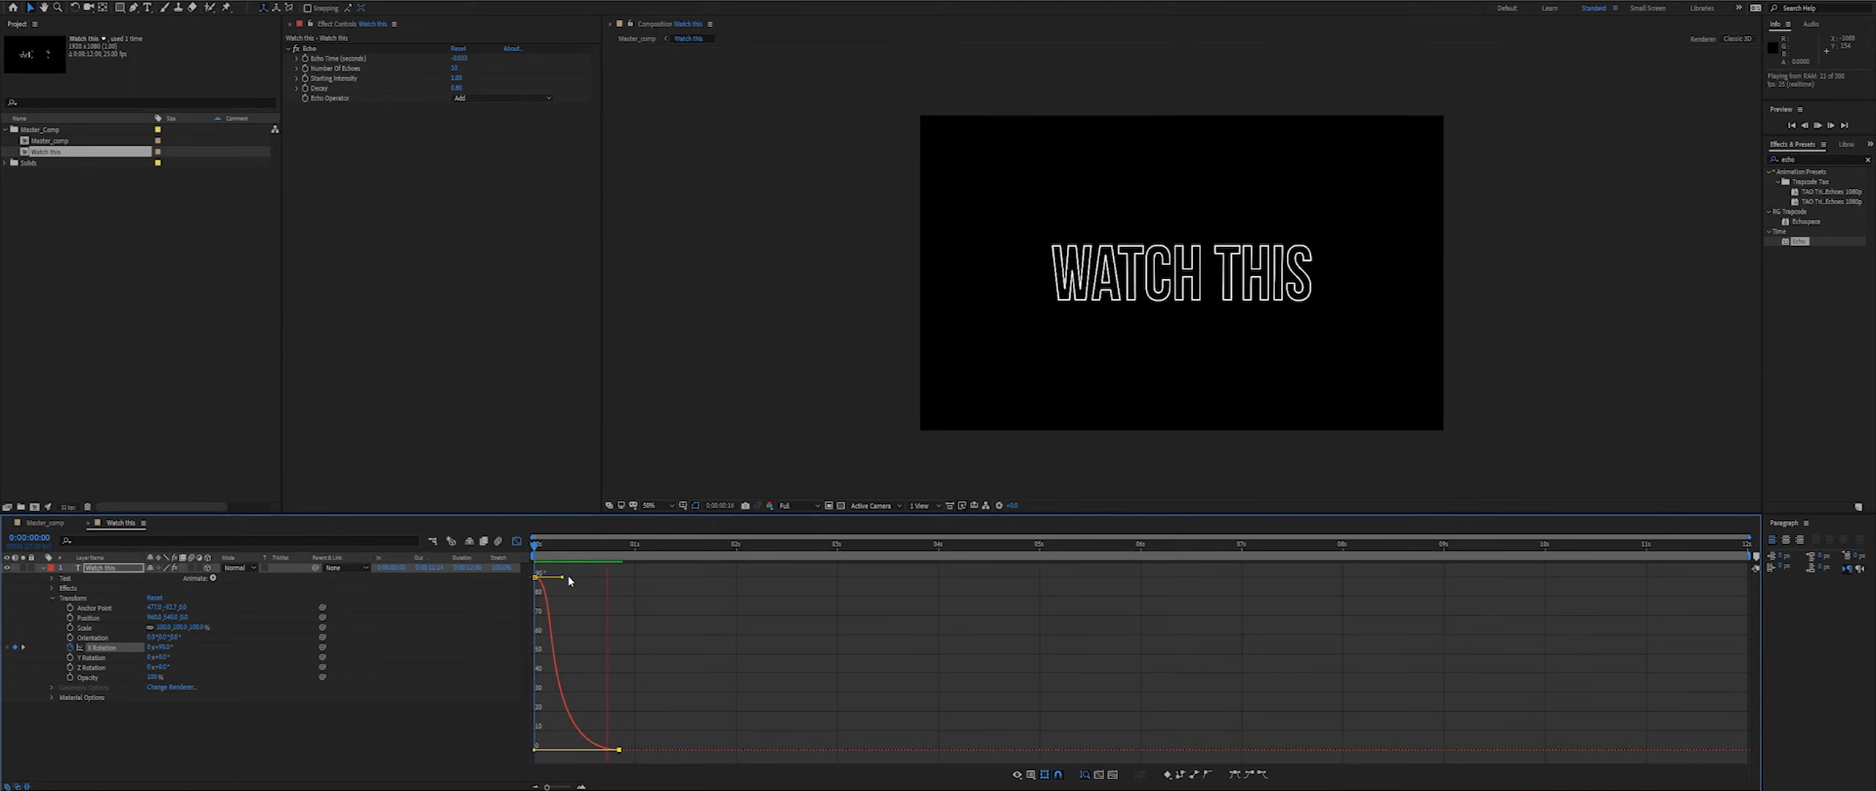
key(space)
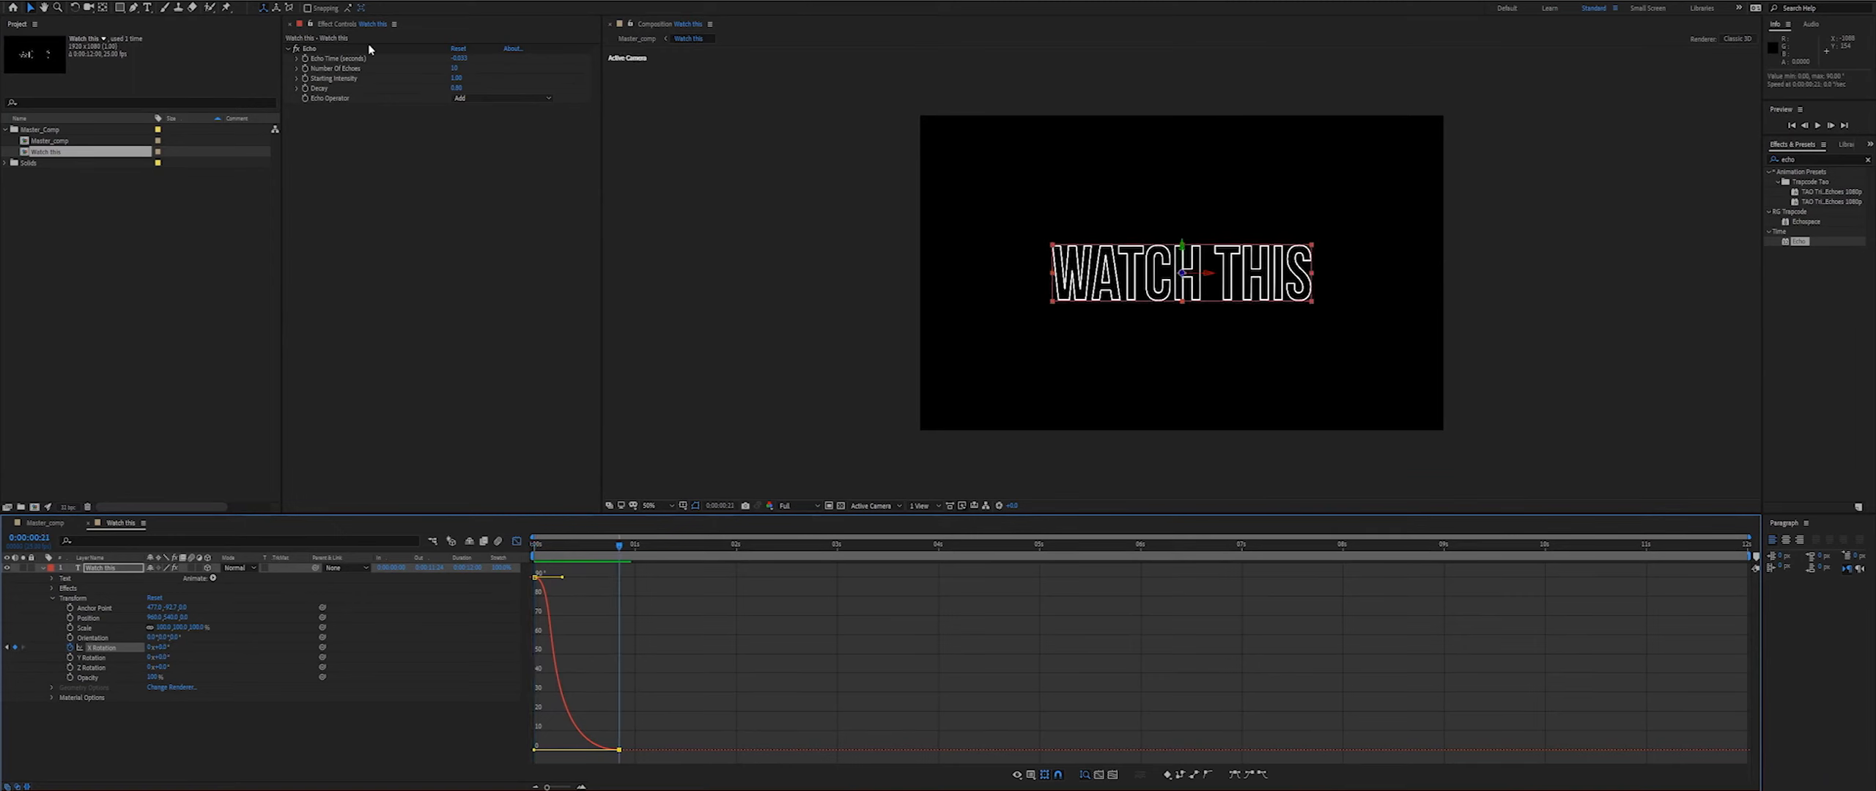
click(455, 68)
key(Return)
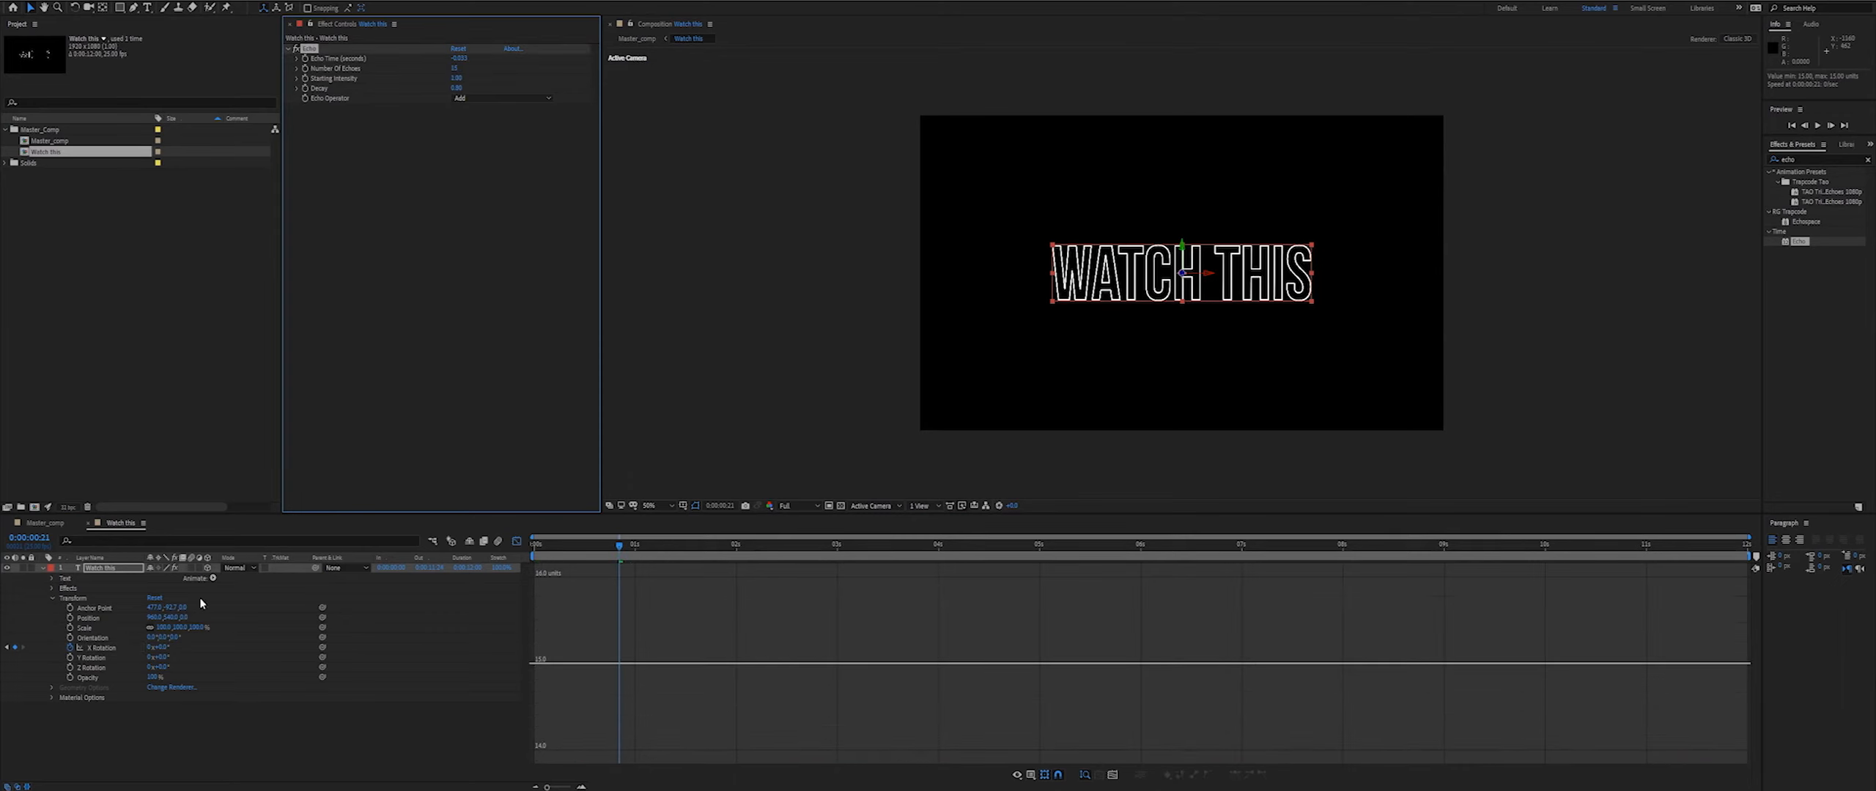
- Show the X Rotation curve again, replay the flip from the start, and collapse the text layer's properties
click(110, 648)
key(space)
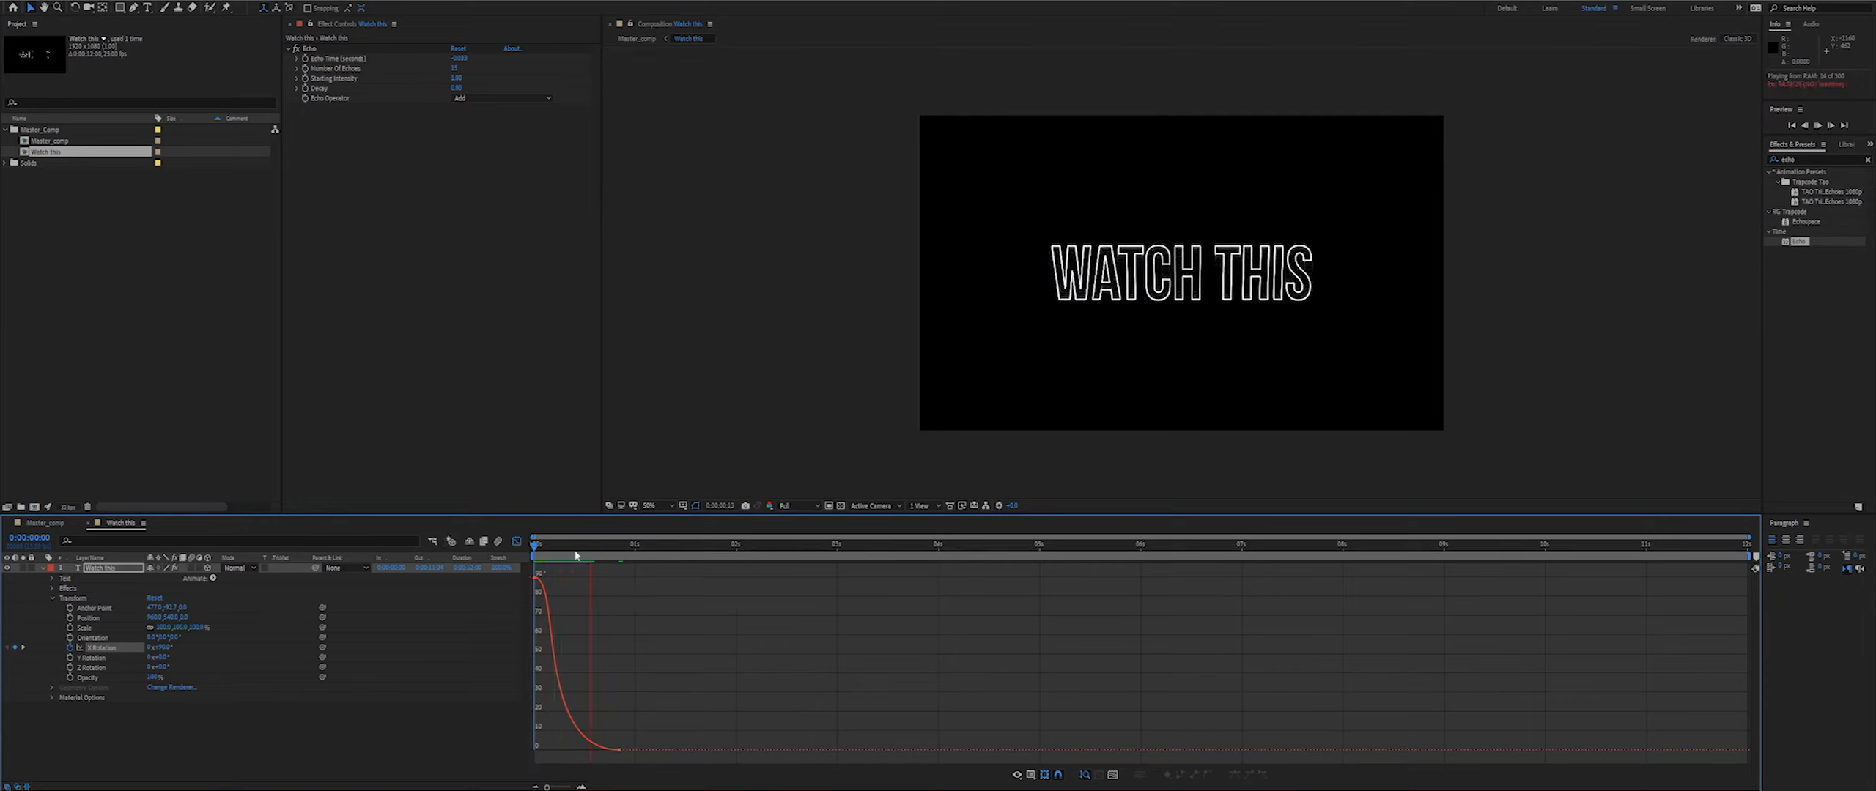
drag(565, 548, 532, 575)
key(space)
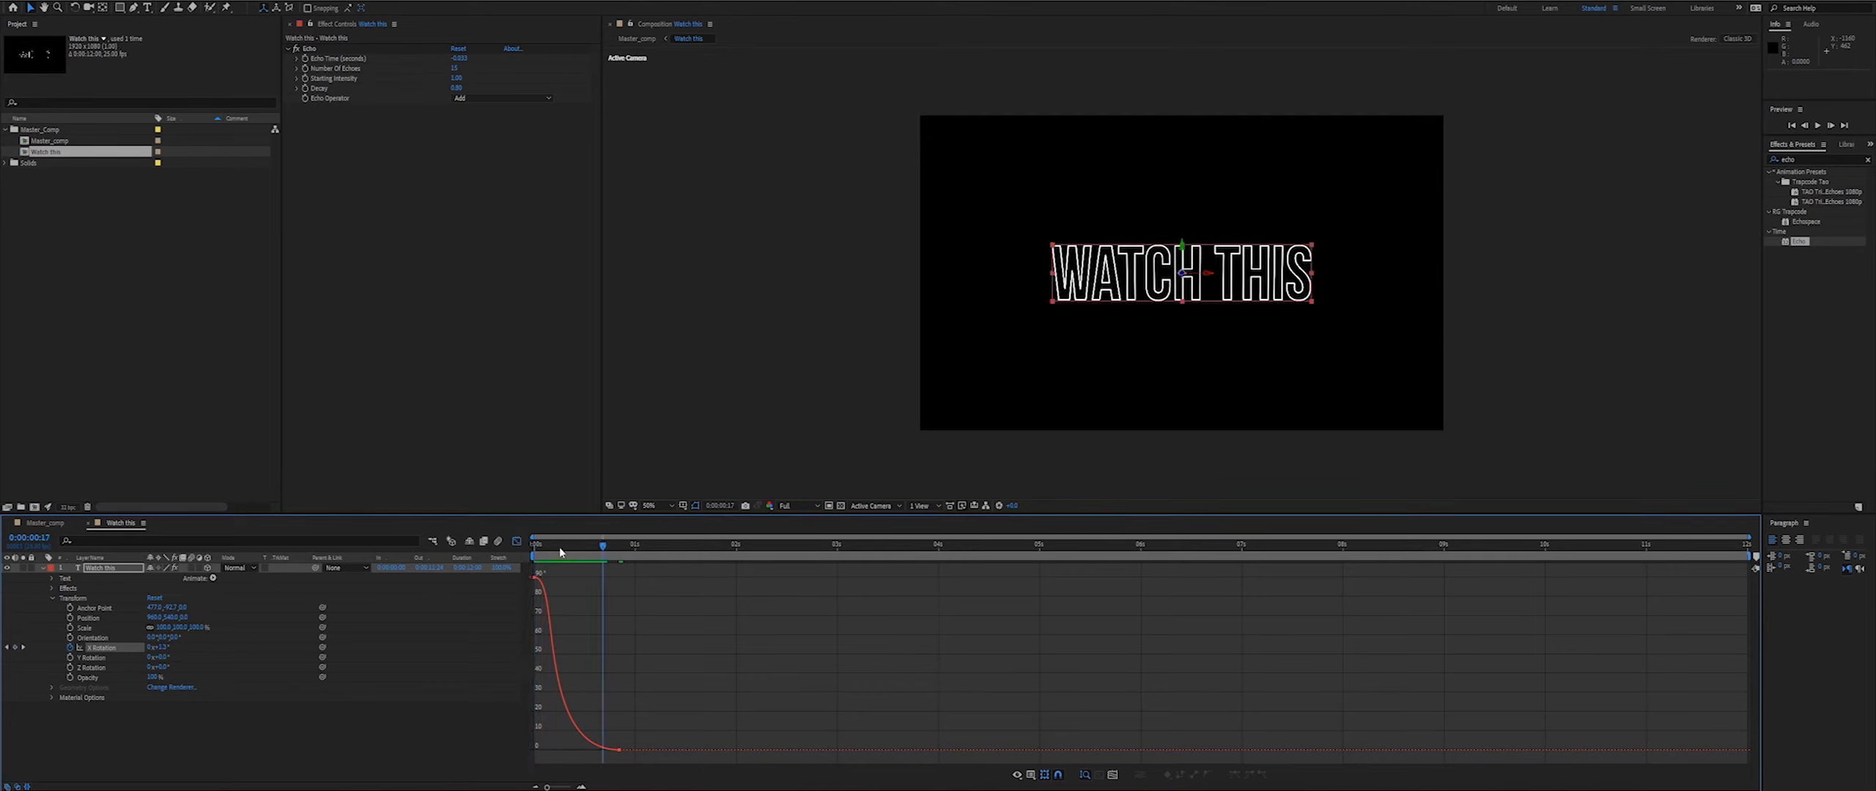
key(space)
click(43, 568)
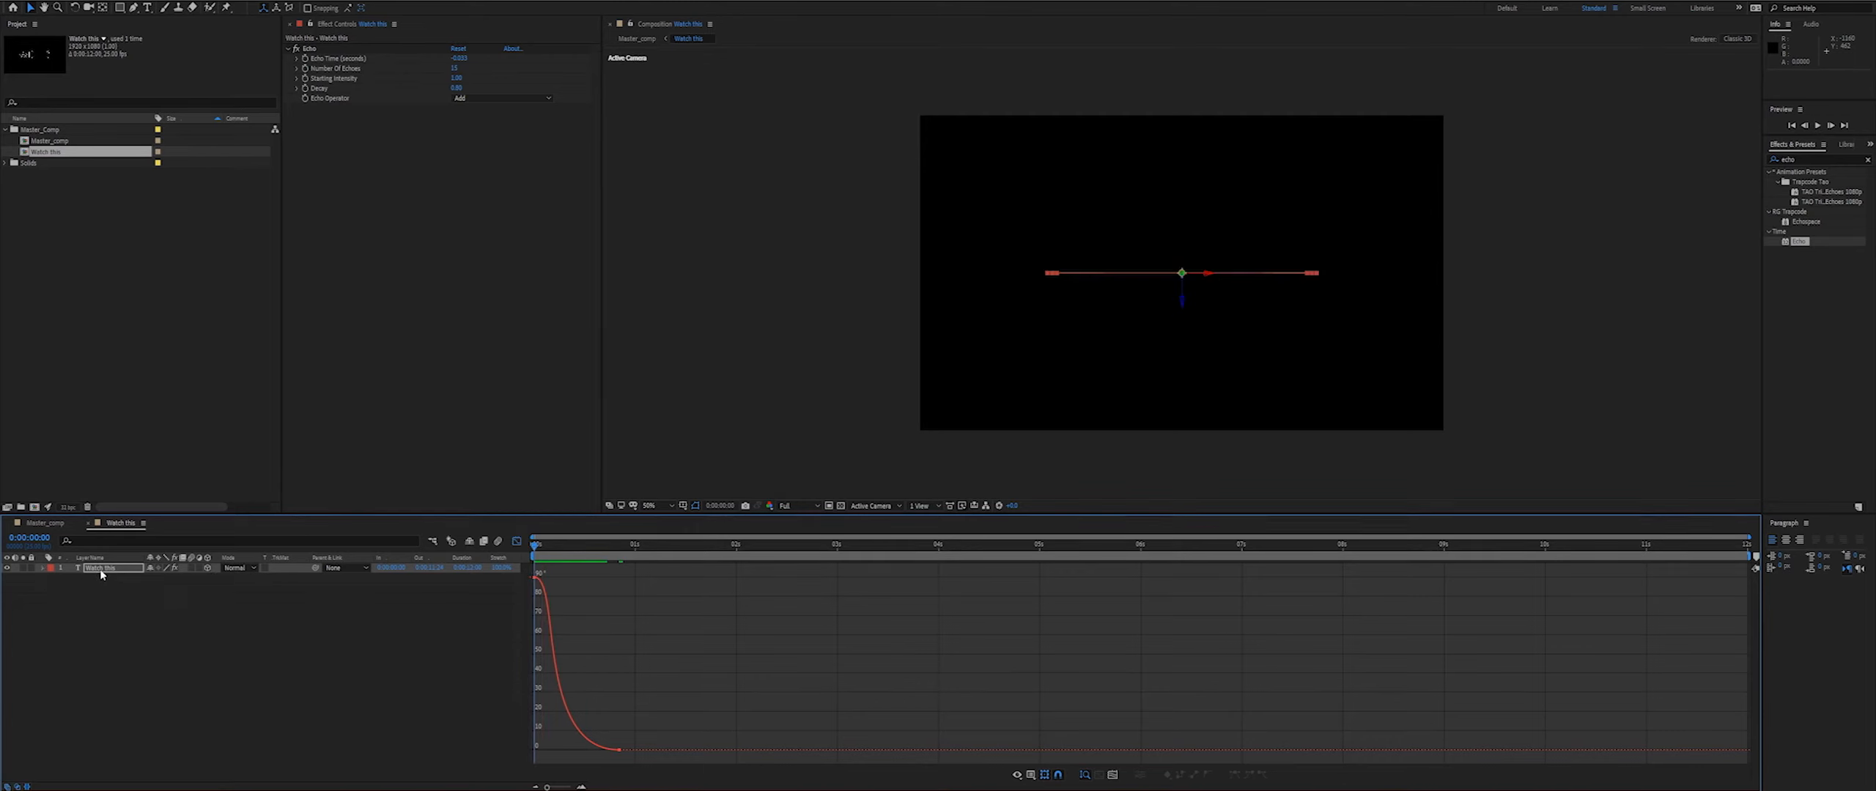
click(1817, 159)
text(ro)
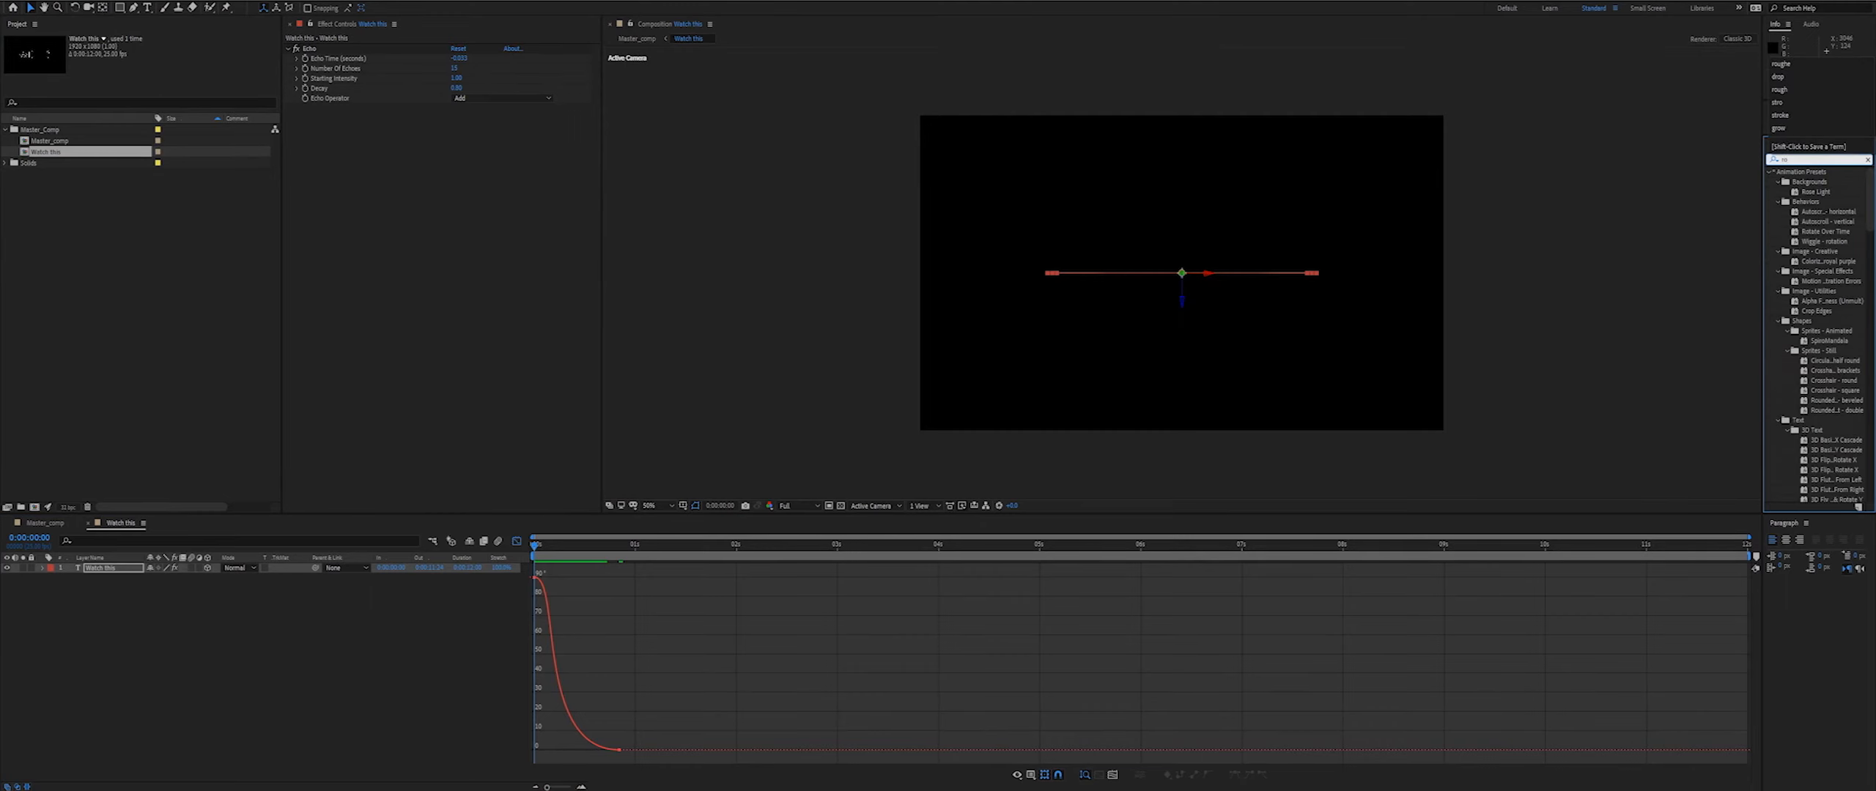
key(BackSpace)
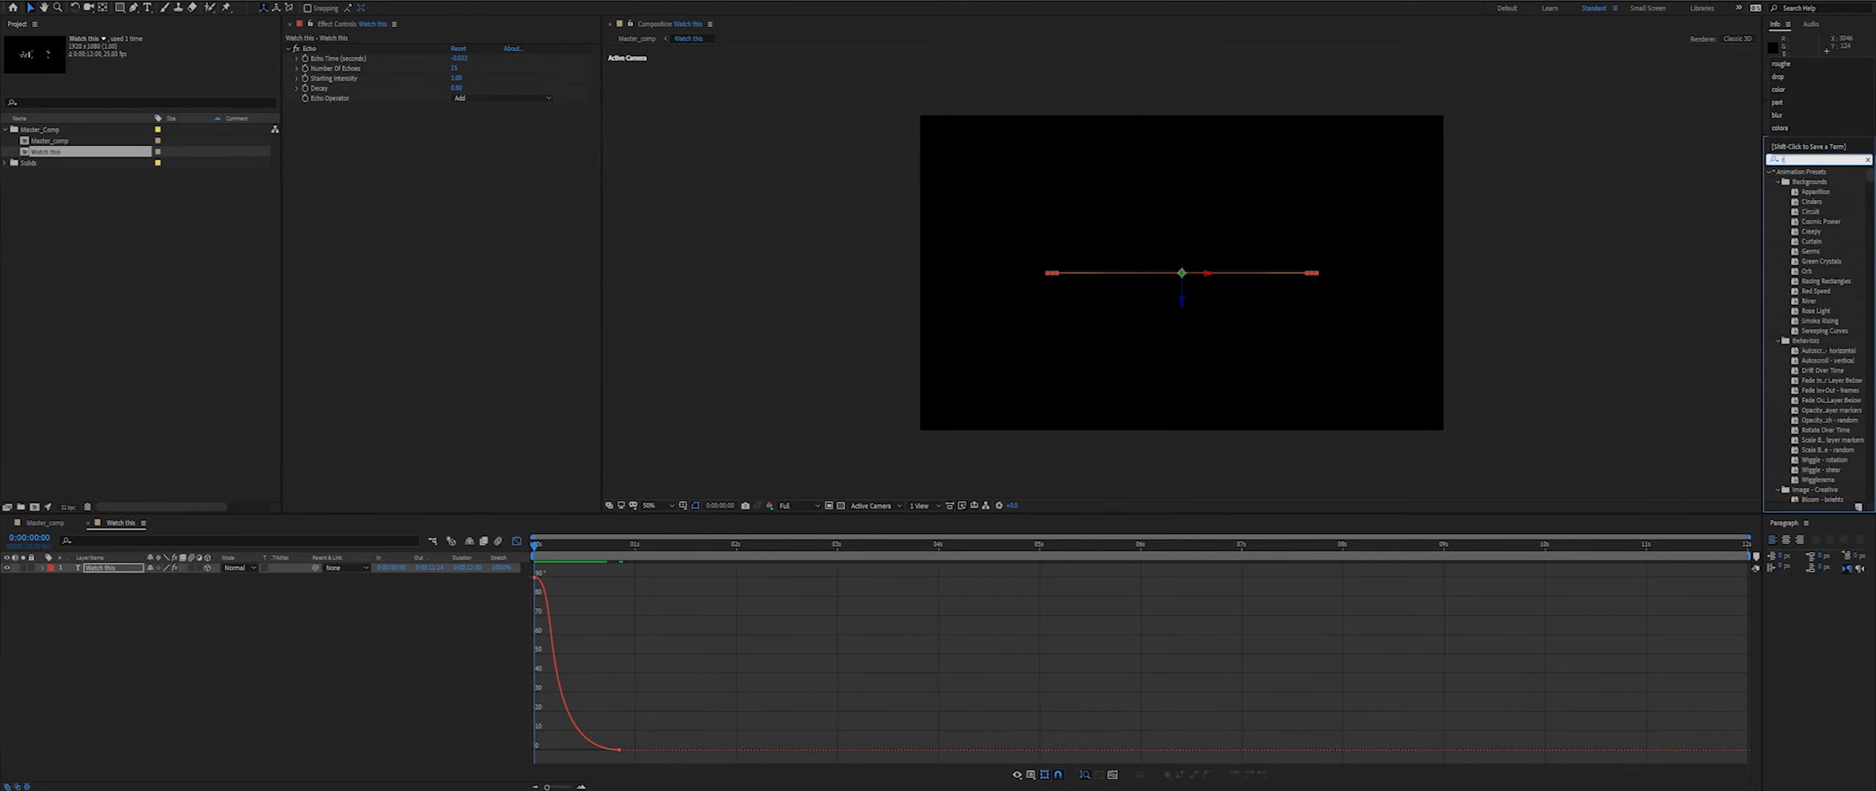
- Switch to Chrome and play the opening of the "Rules of the dance" video on Vimeo to examine its outlined text
key(alt+Tab)
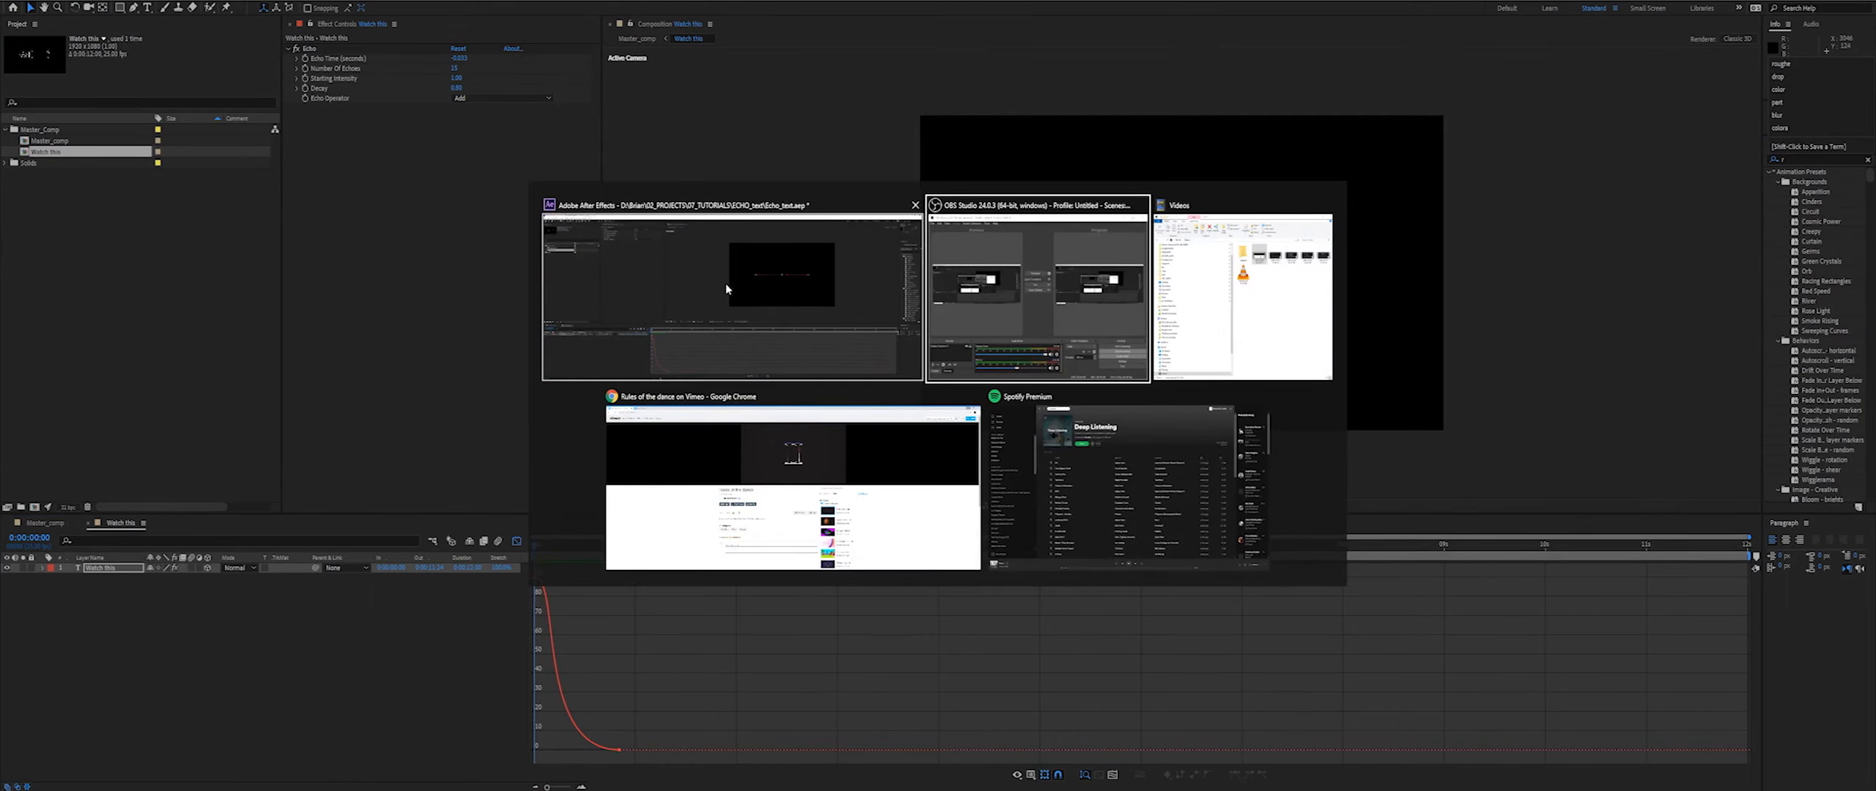
click(830, 532)
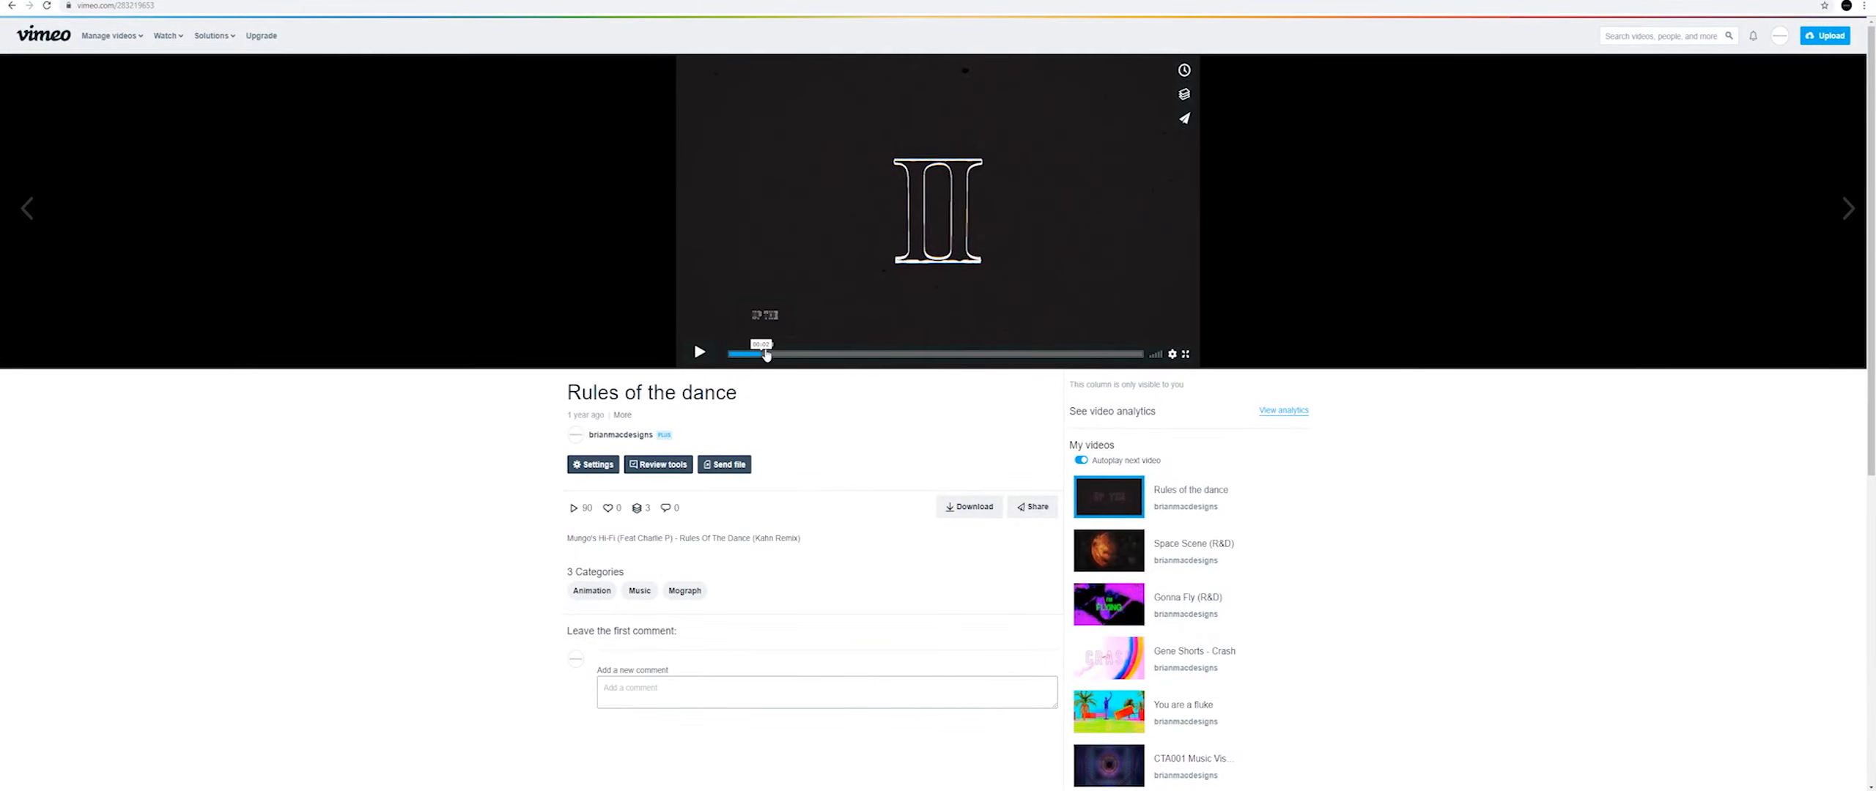
click(762, 352)
drag(762, 350, 717, 353)
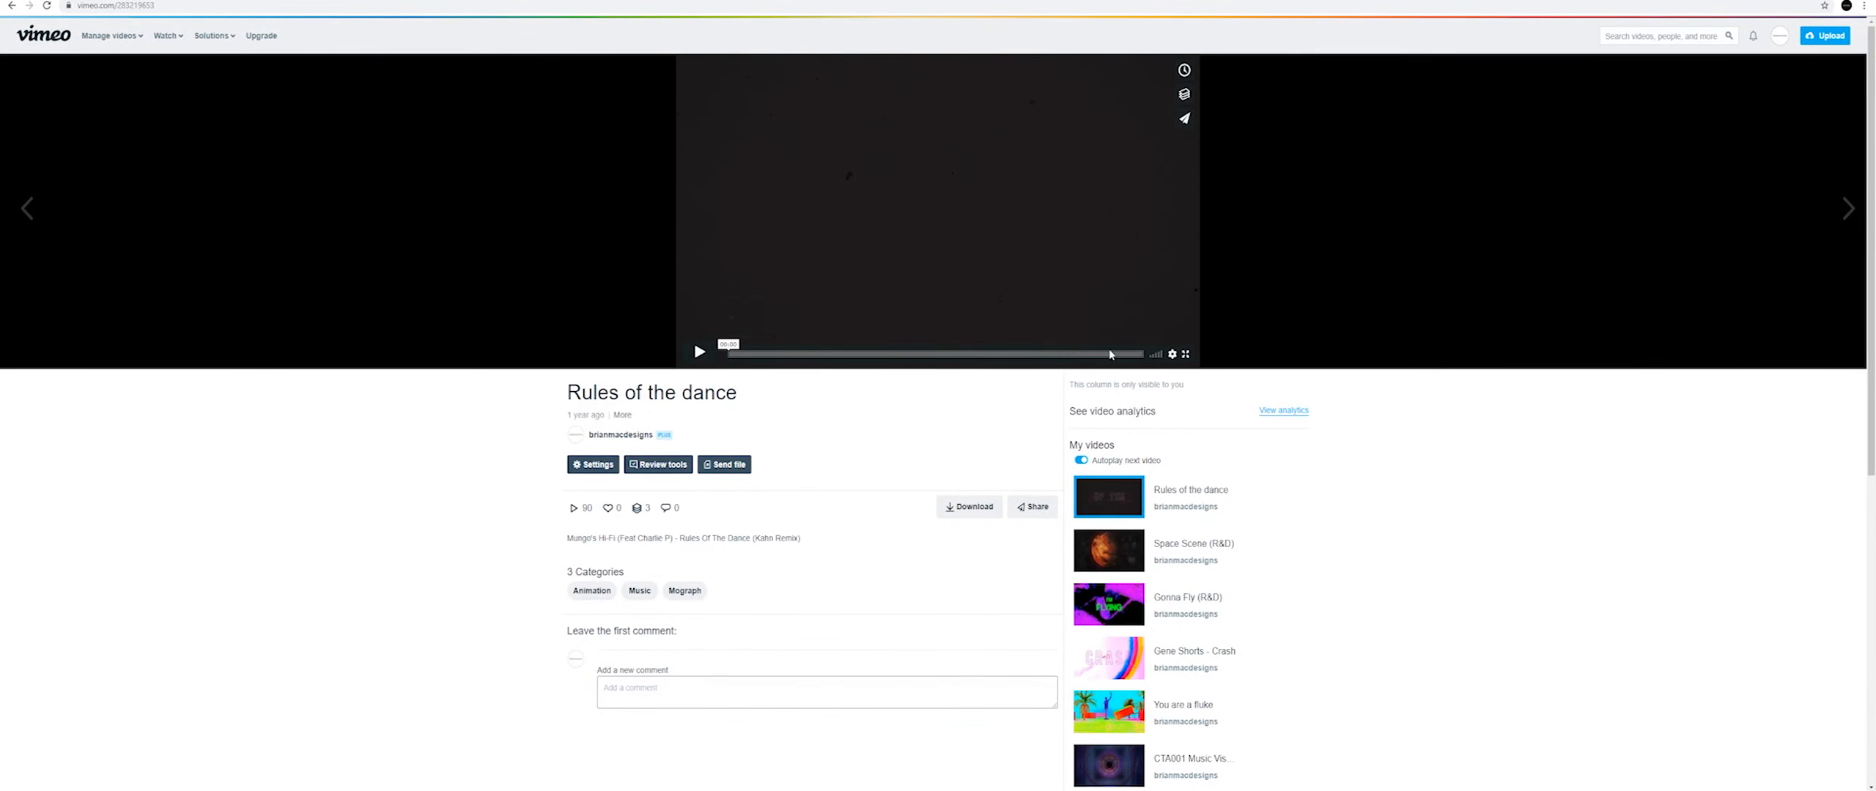
click(699, 352)
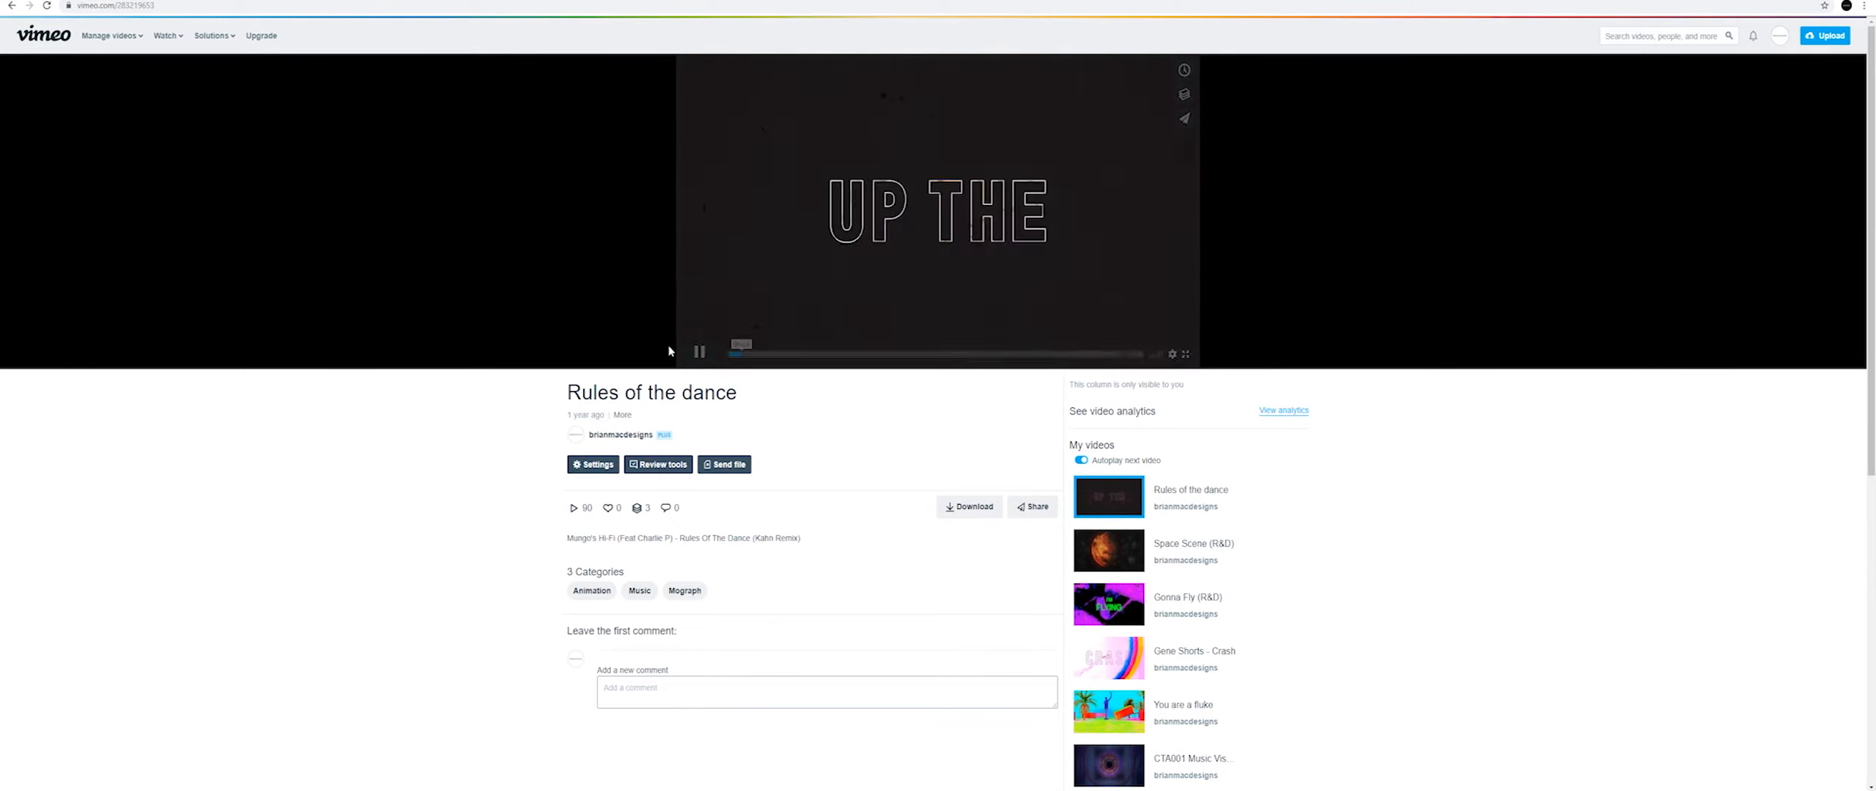
click(699, 353)
click(742, 353)
click(732, 352)
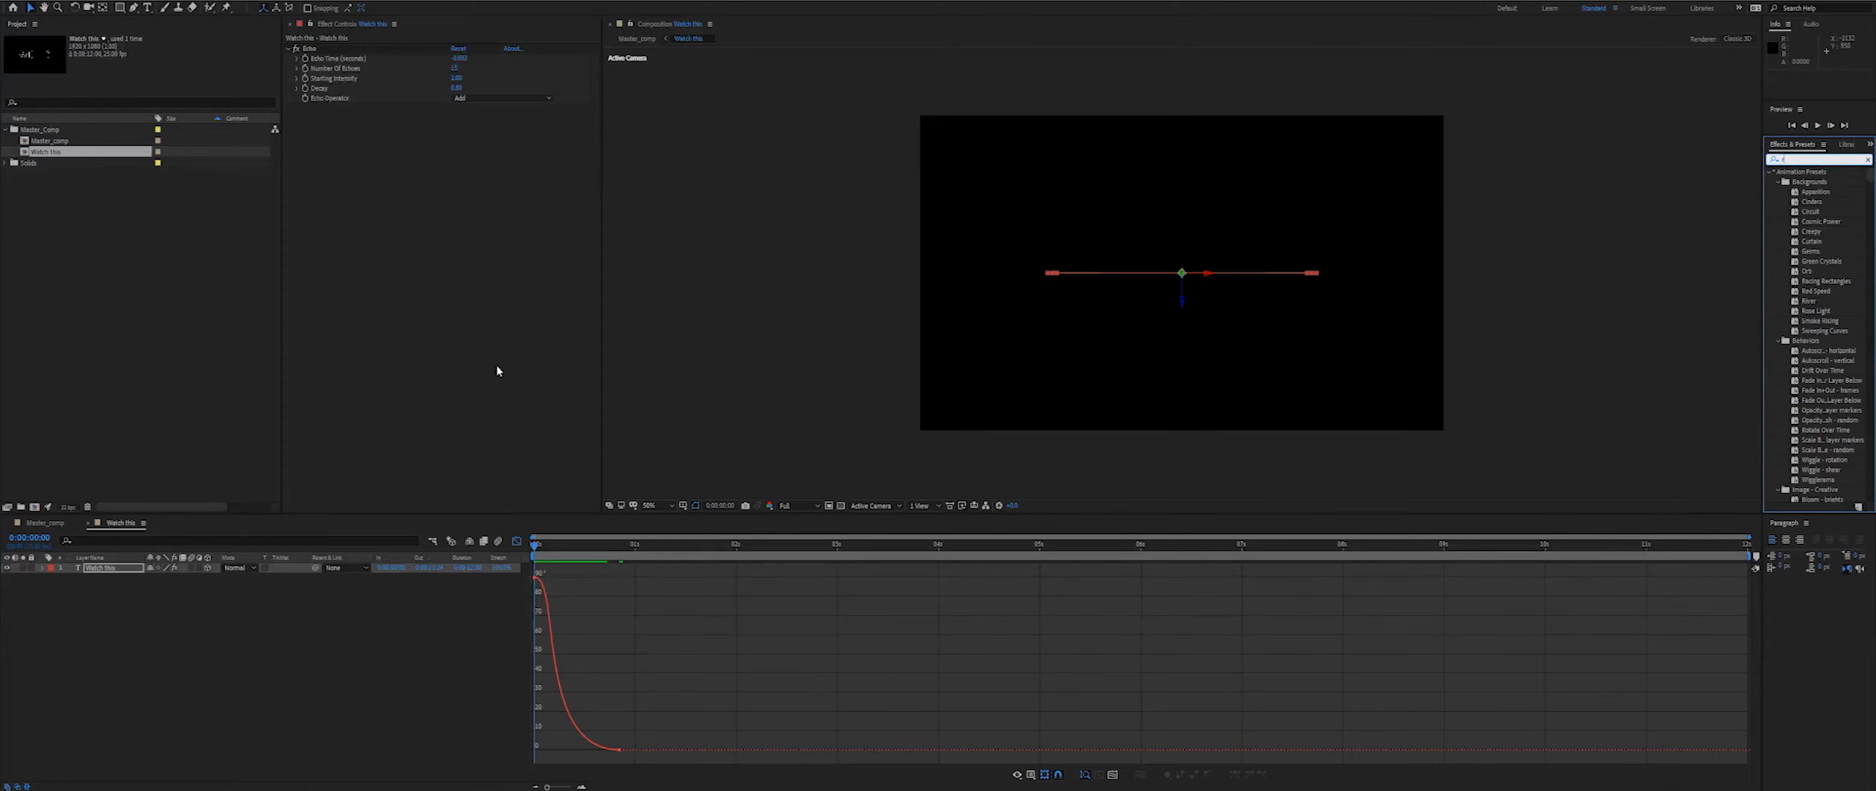
- Back in After Effects, search the effects for "roughe" and apply Roughen Edges to the Watch this text layer
click(1822, 158)
text(roug)
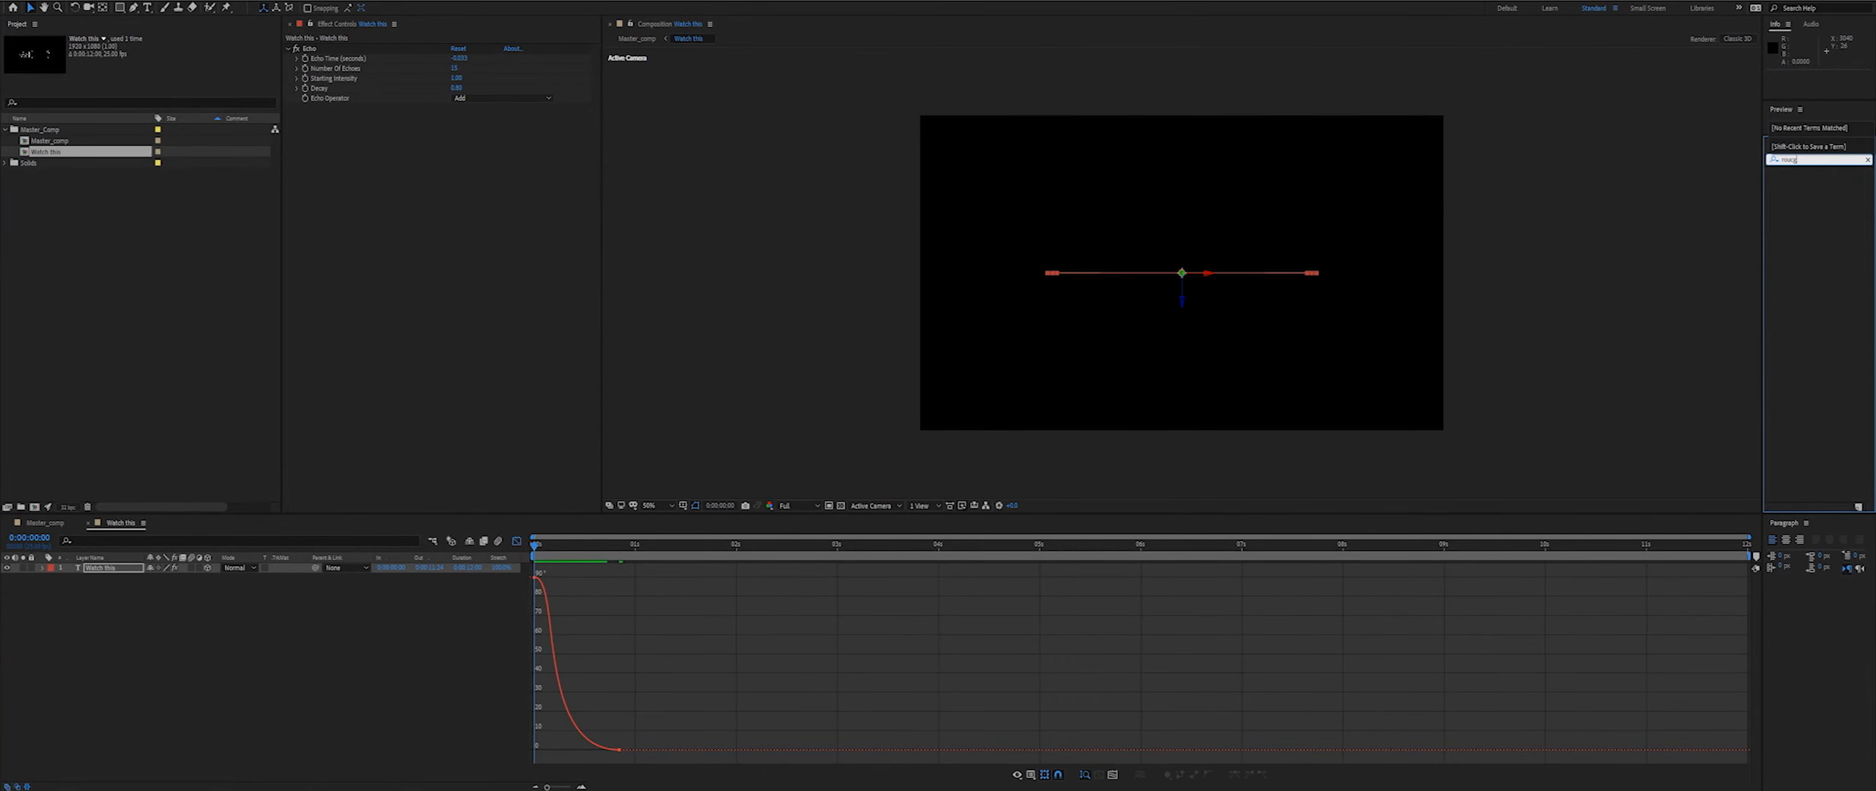
key(BackSpace)
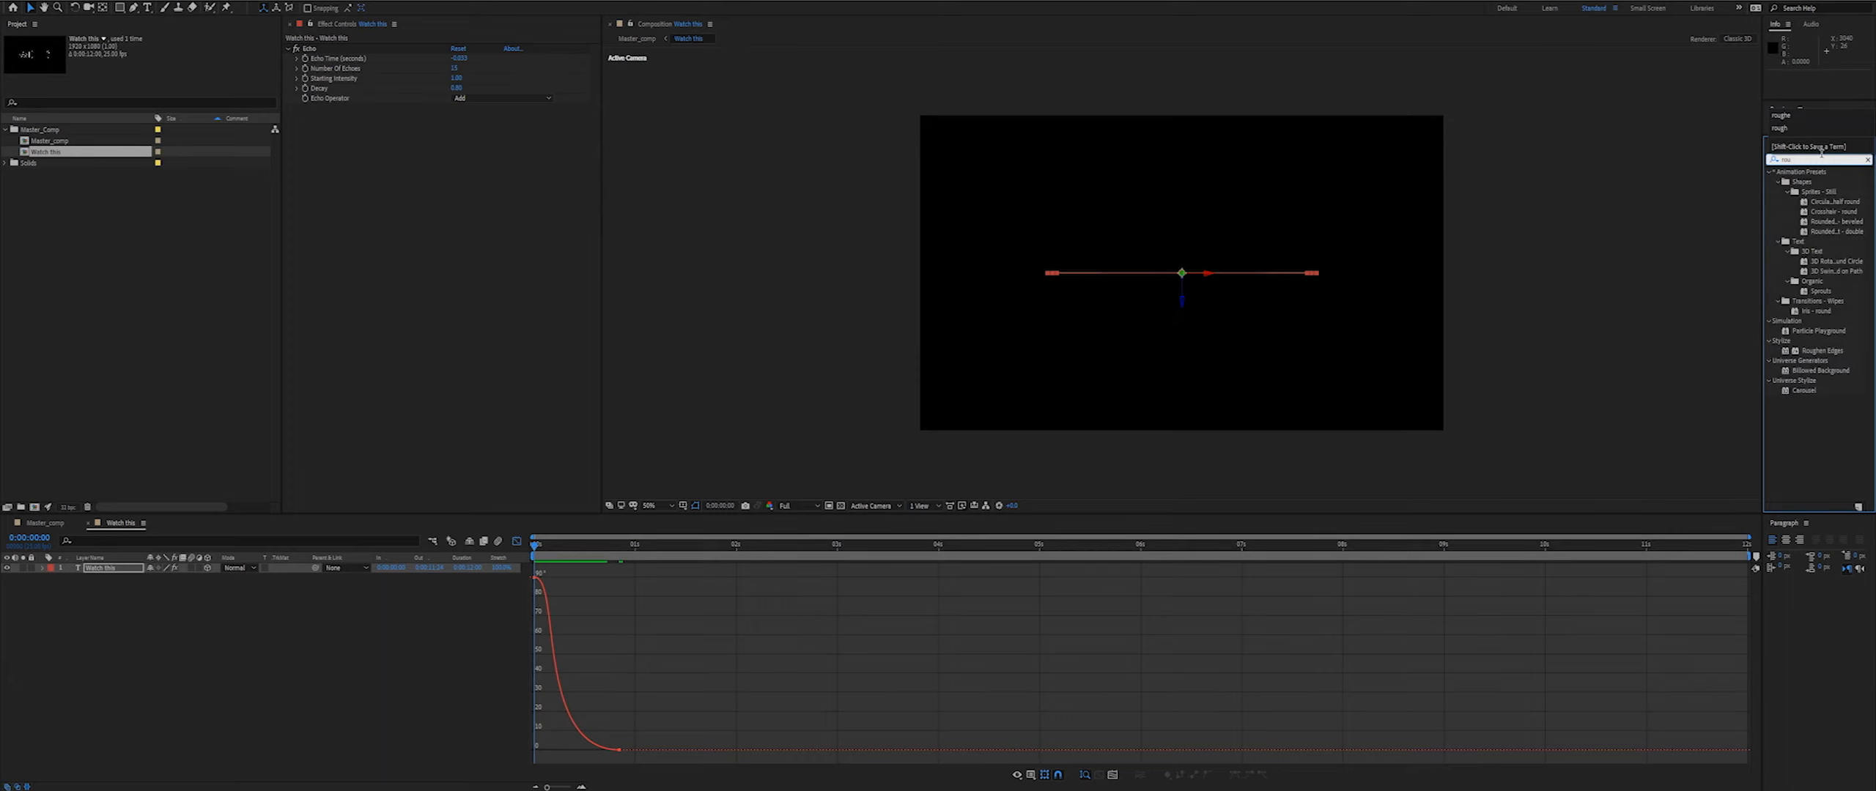
text(ghe)
drag(1816, 186, 89, 571)
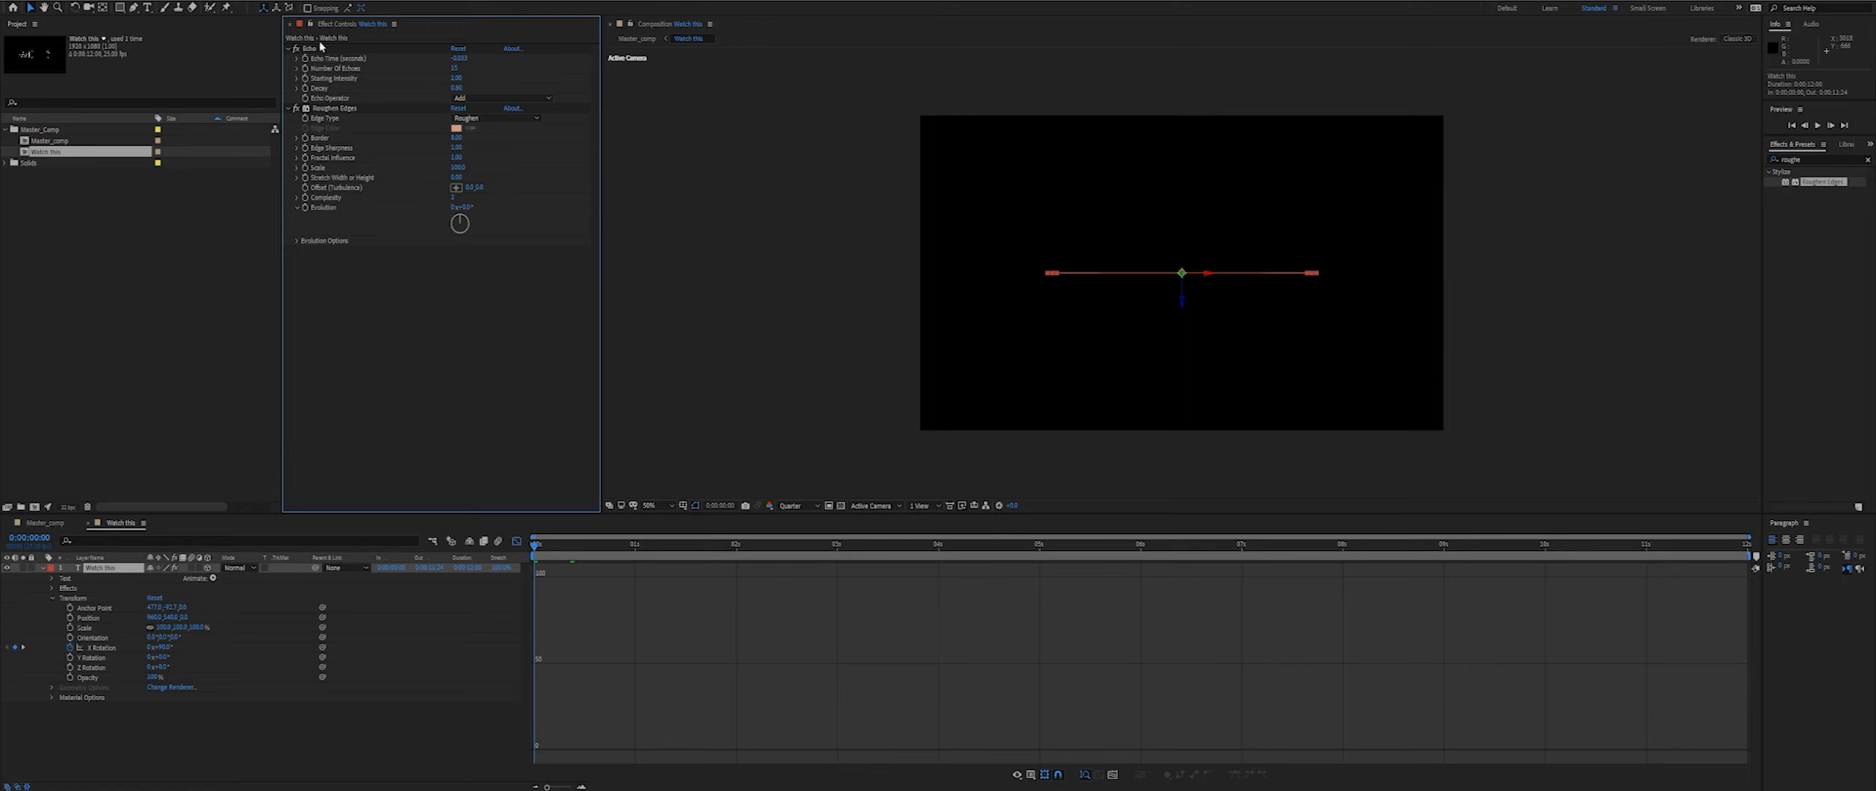
- Set the Roughen Edges border to 1, its scale to 50 and its complexity to 10
click(456, 138)
key(Return)
drag(581, 548, 591, 547)
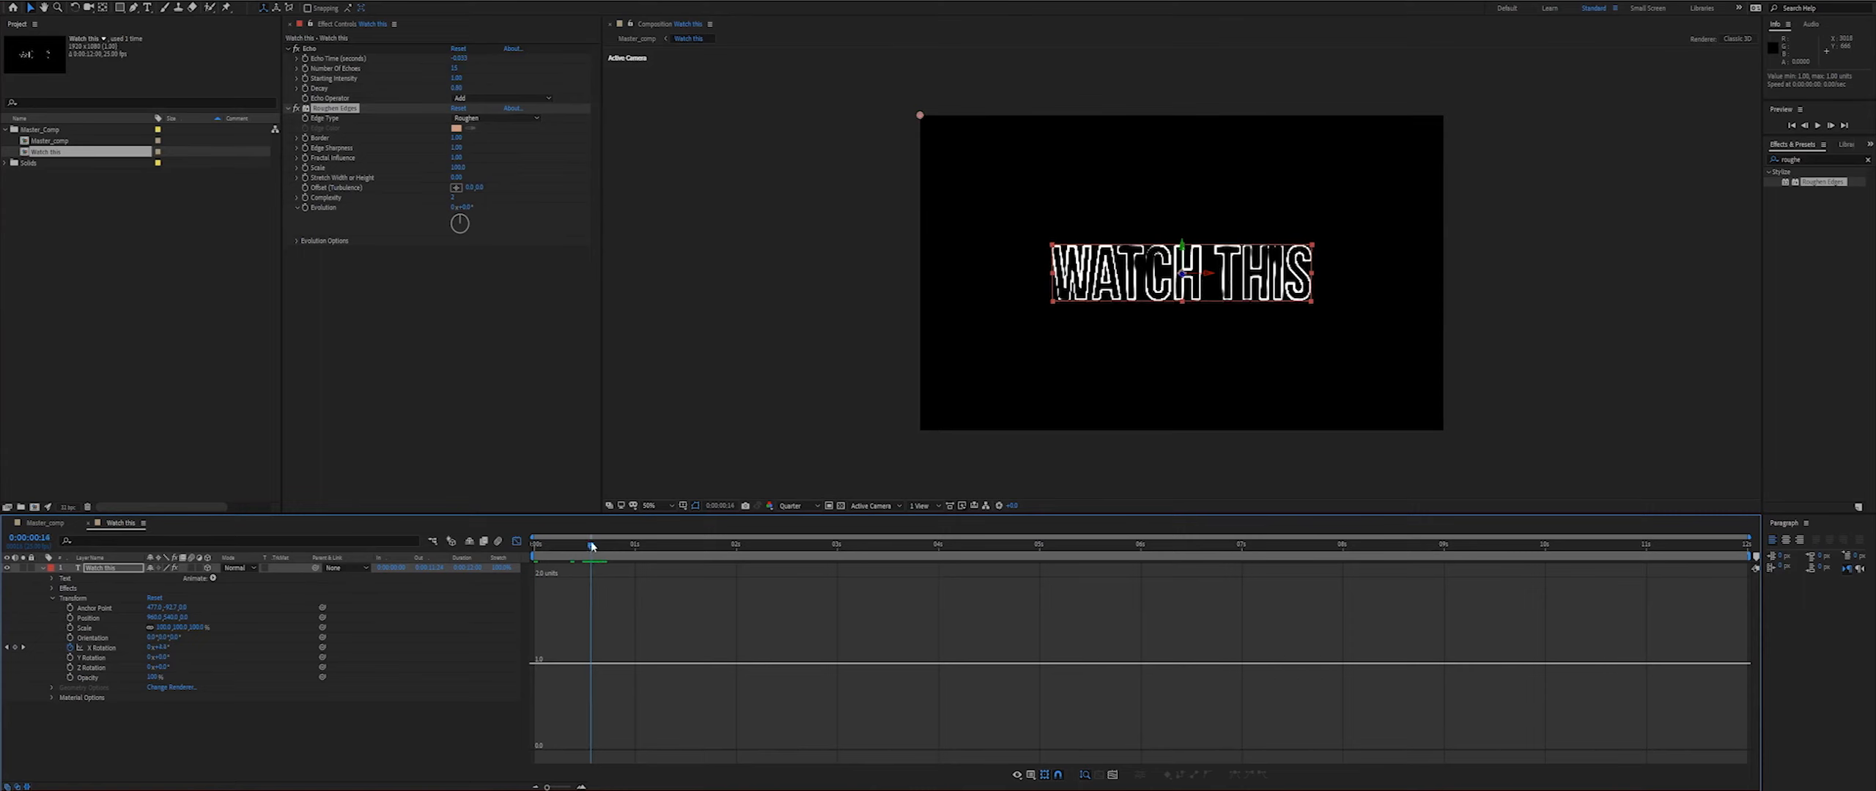
click(459, 167)
text(50)
key(Return)
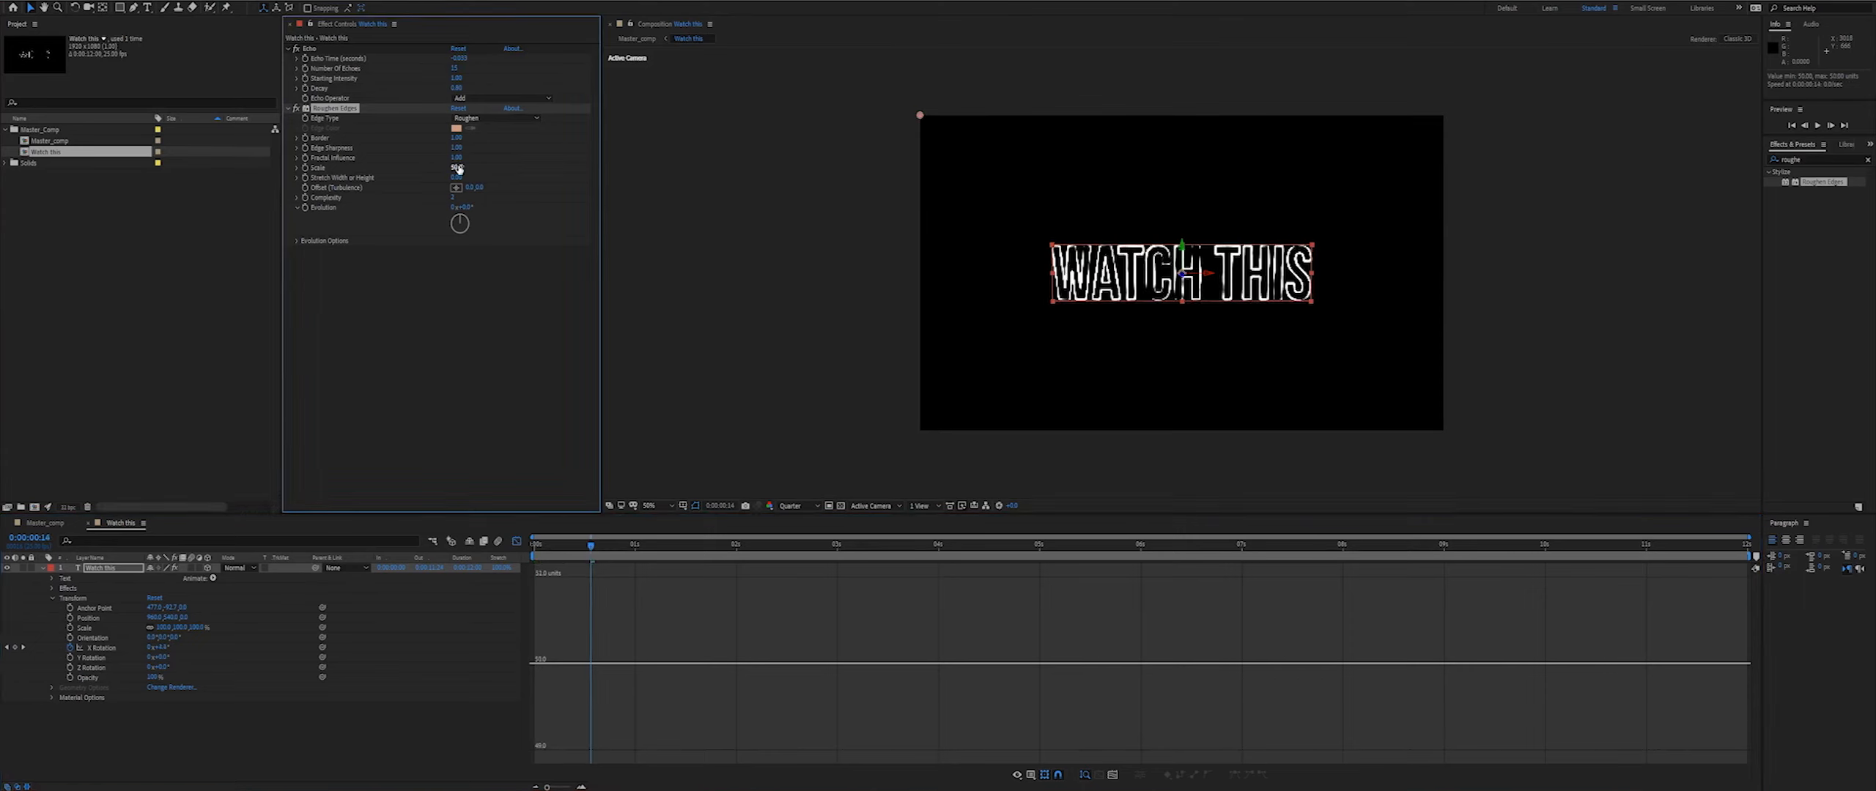
click(452, 197)
text(10)
key(Return)
- Return from the Graph Editor to the layer bars, preview the roughened text, and park the playhead at frame 18
key(shift+F3)
key(space)
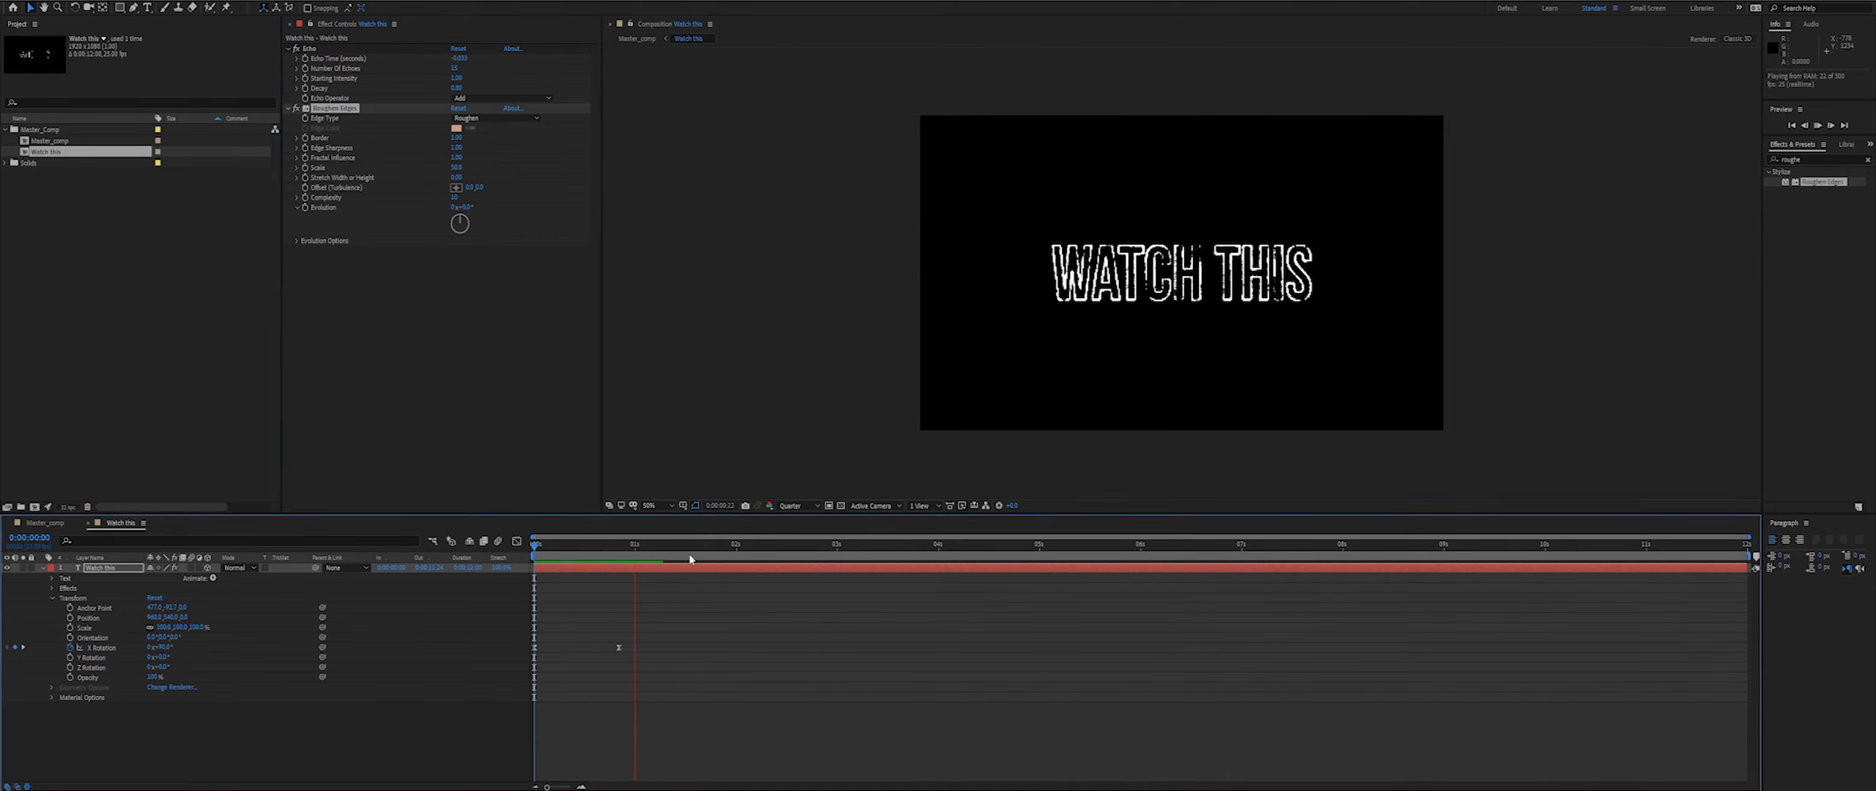
click(607, 557)
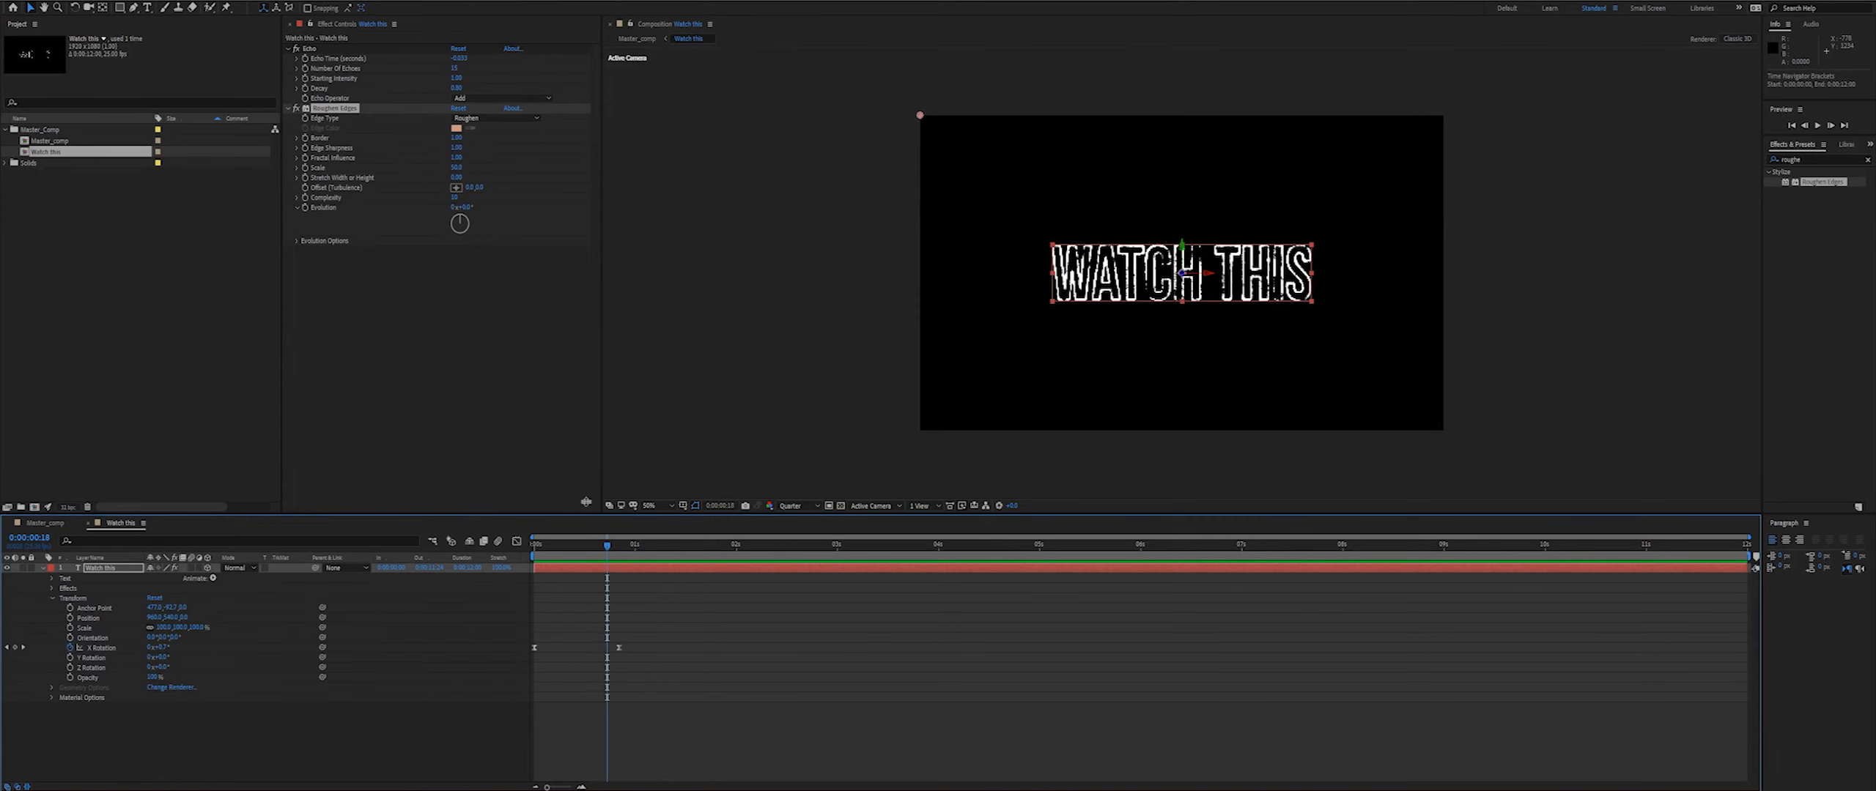
- Move the Echo effect below Roughen Edges in the effect order and preview the result
click(308, 48)
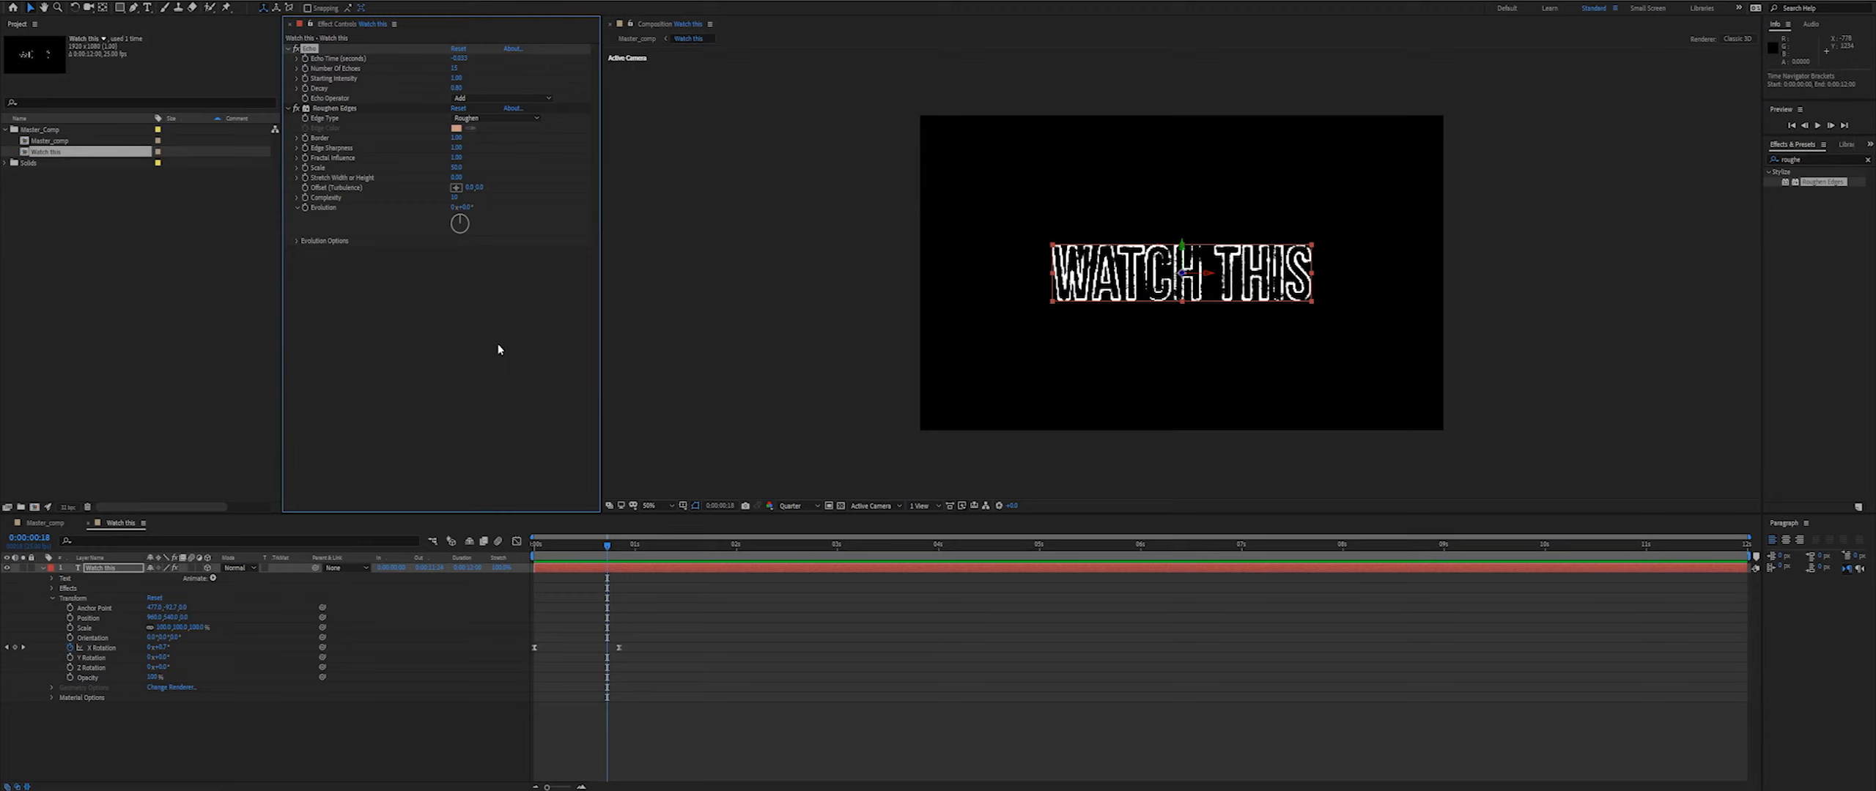
key(ctrl+alt+Down)
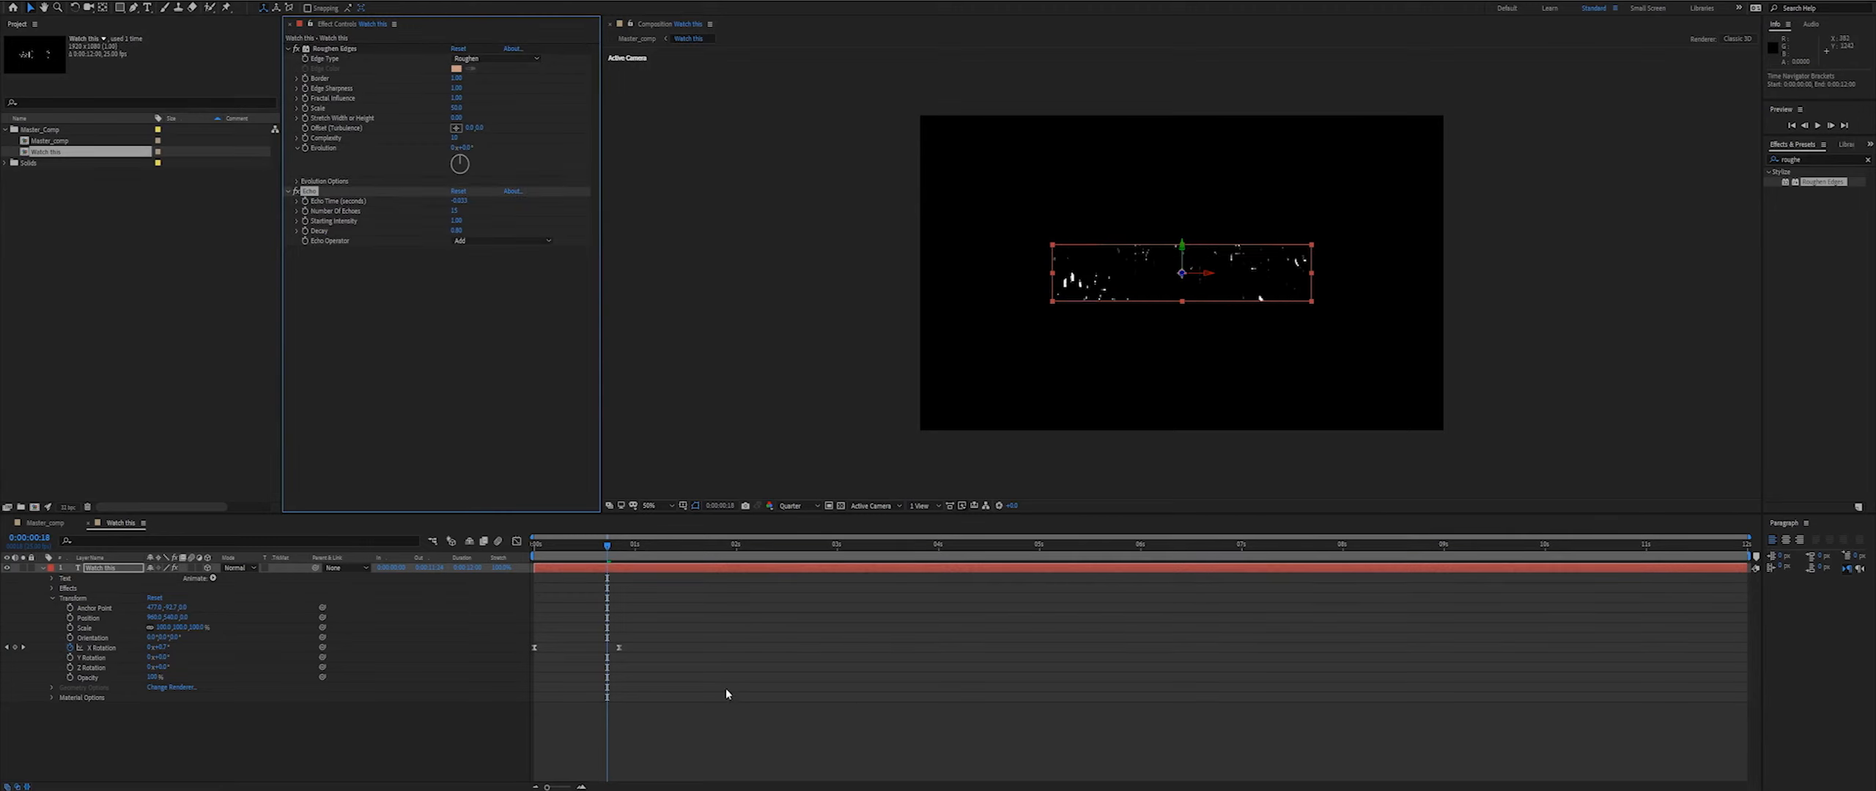
mouse_move(585, 547)
mouse_down()
mouse_move(552, 547)
mouse_move(581, 545)
mouse_up()
key(space)
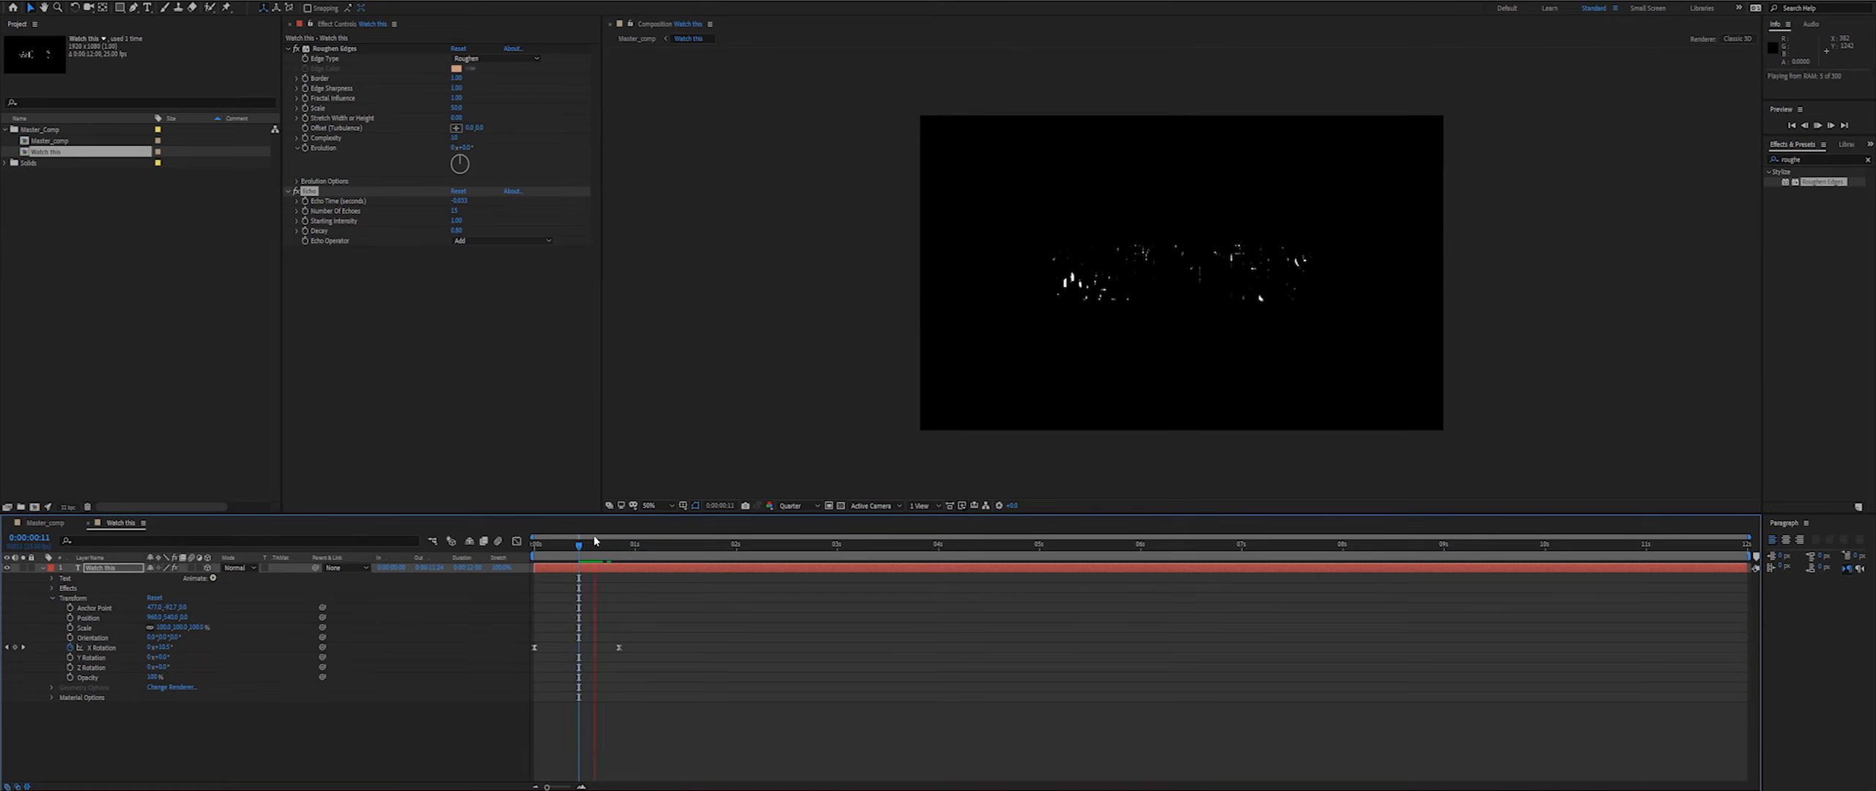
- Switch the preview resolution to Full and back to Quarter, scrubbing through the flip to compare the roughened edges
click(795, 506)
click(795, 547)
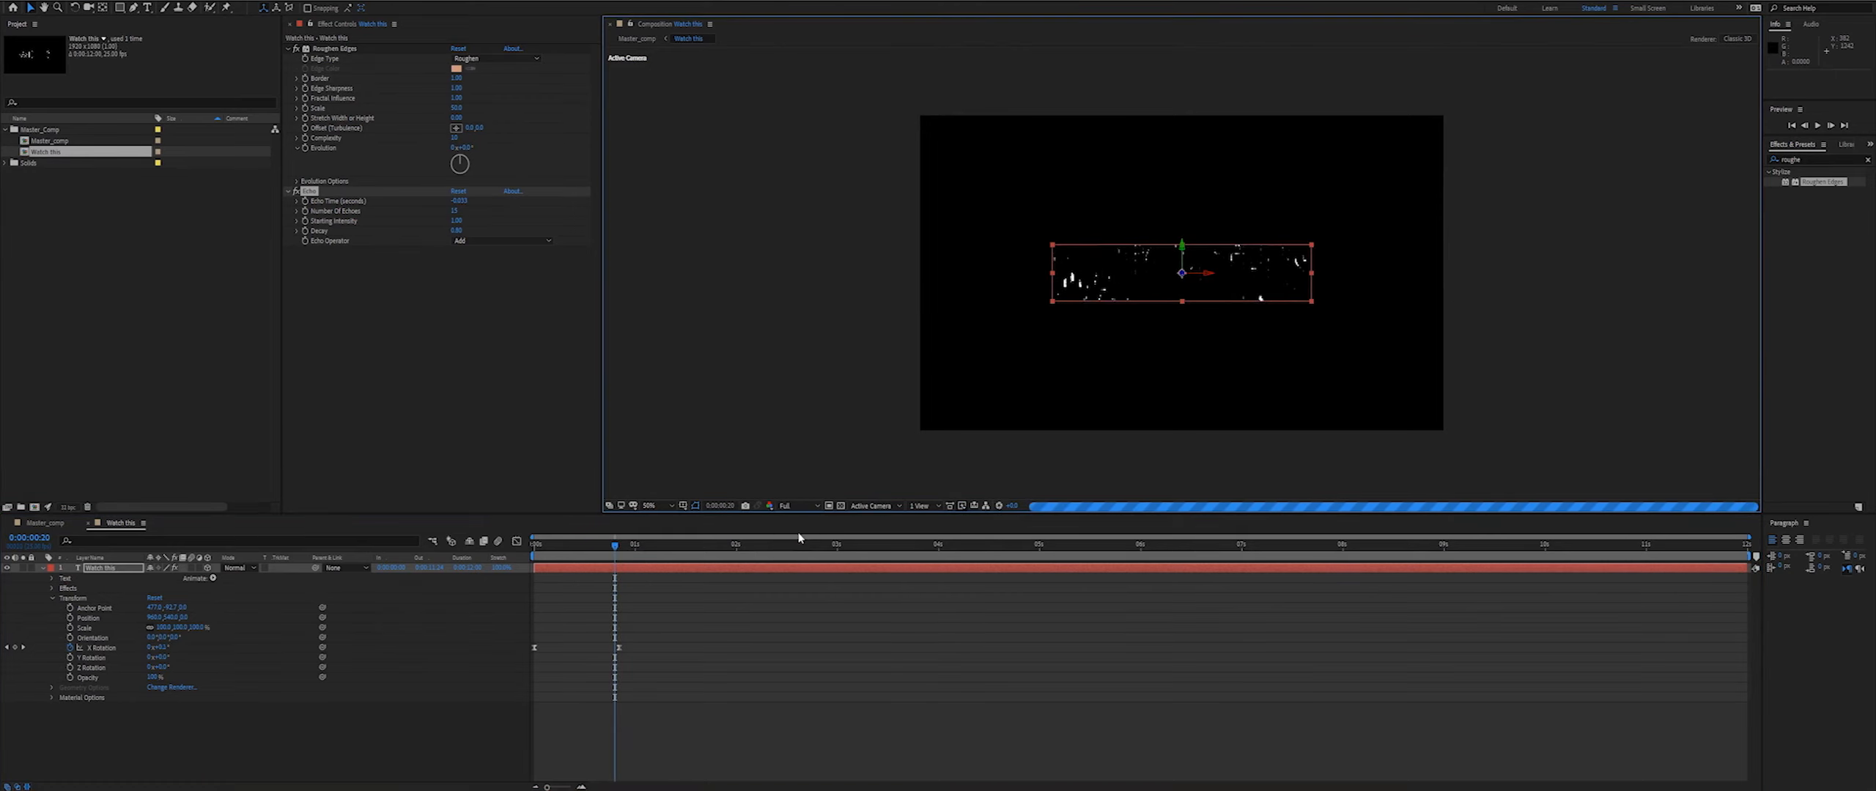
drag(603, 551, 534, 548)
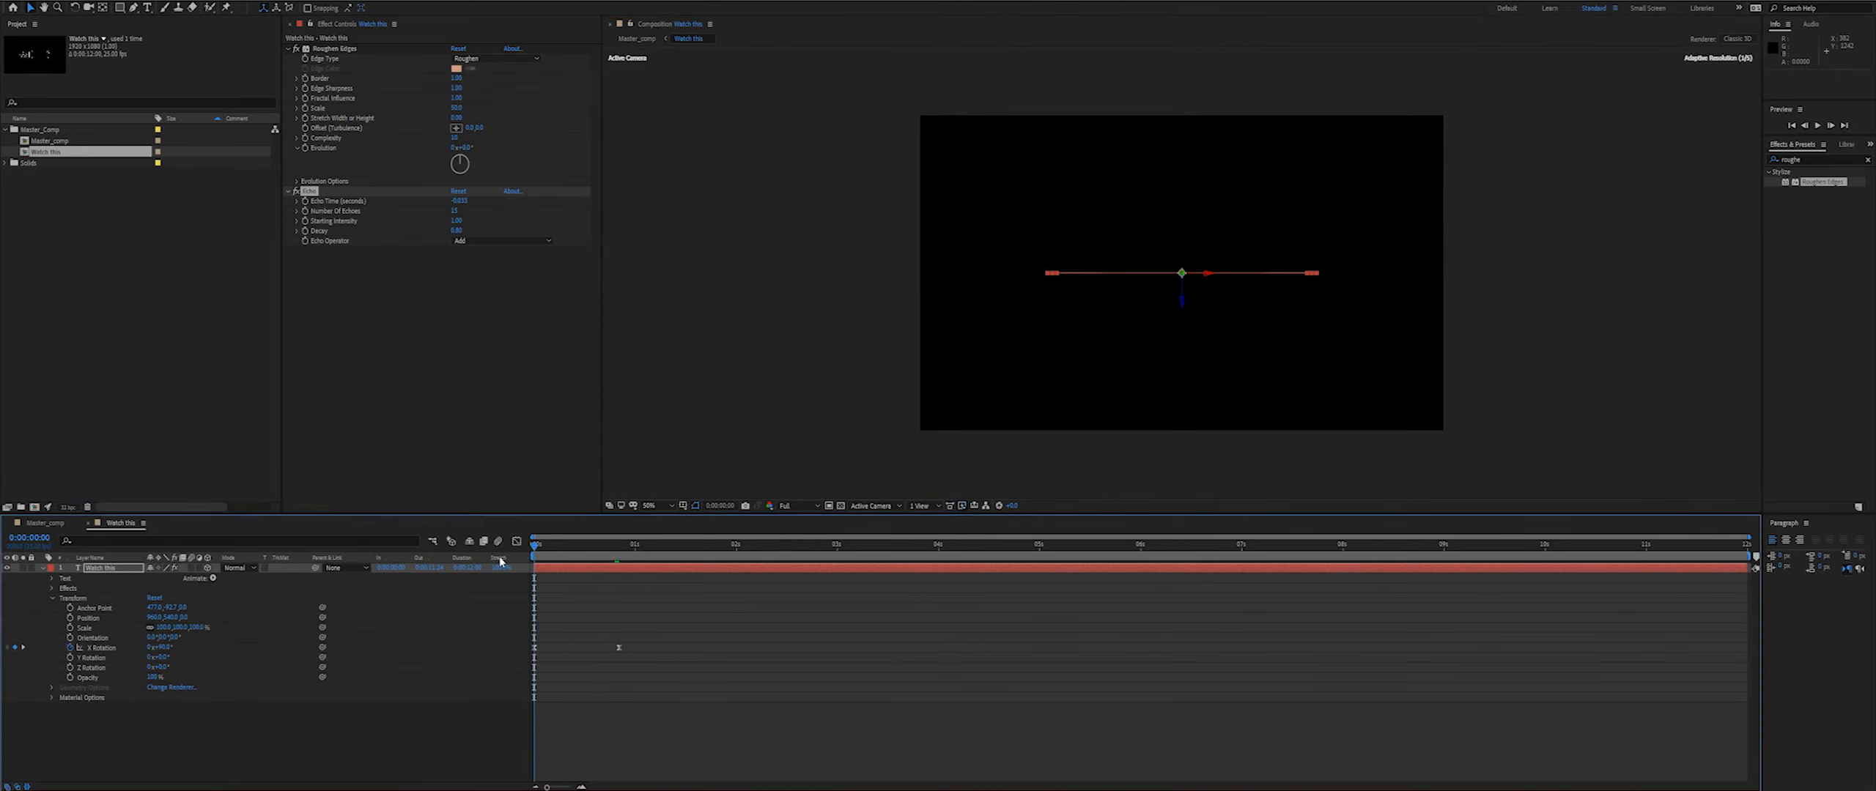
click(795, 506)
click(806, 575)
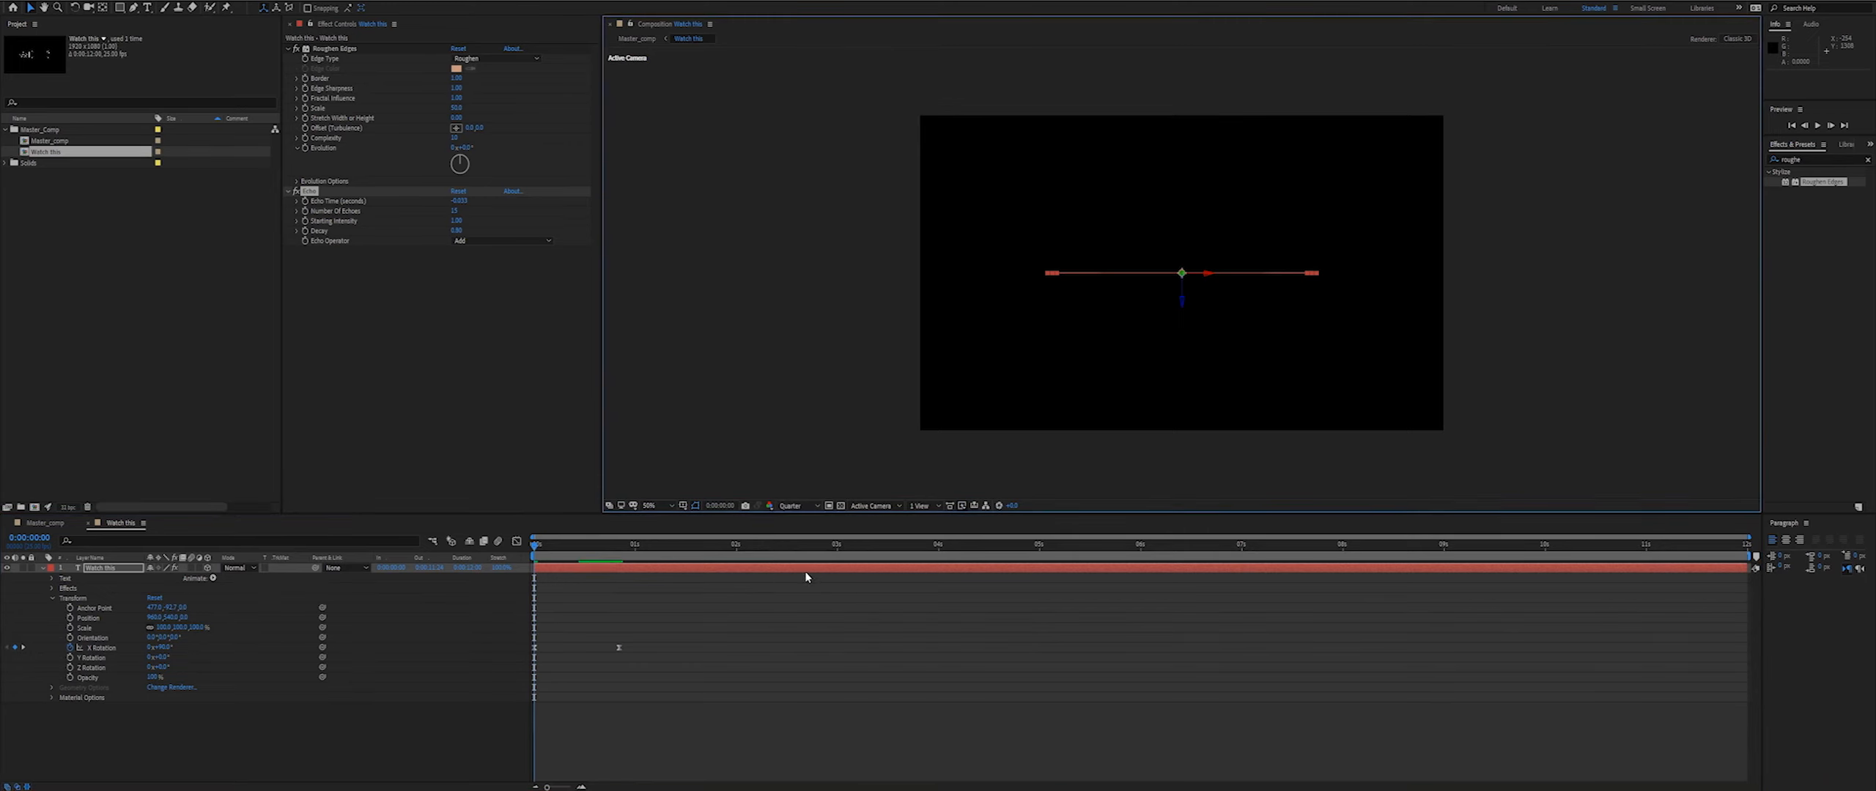
drag(551, 558, 598, 551)
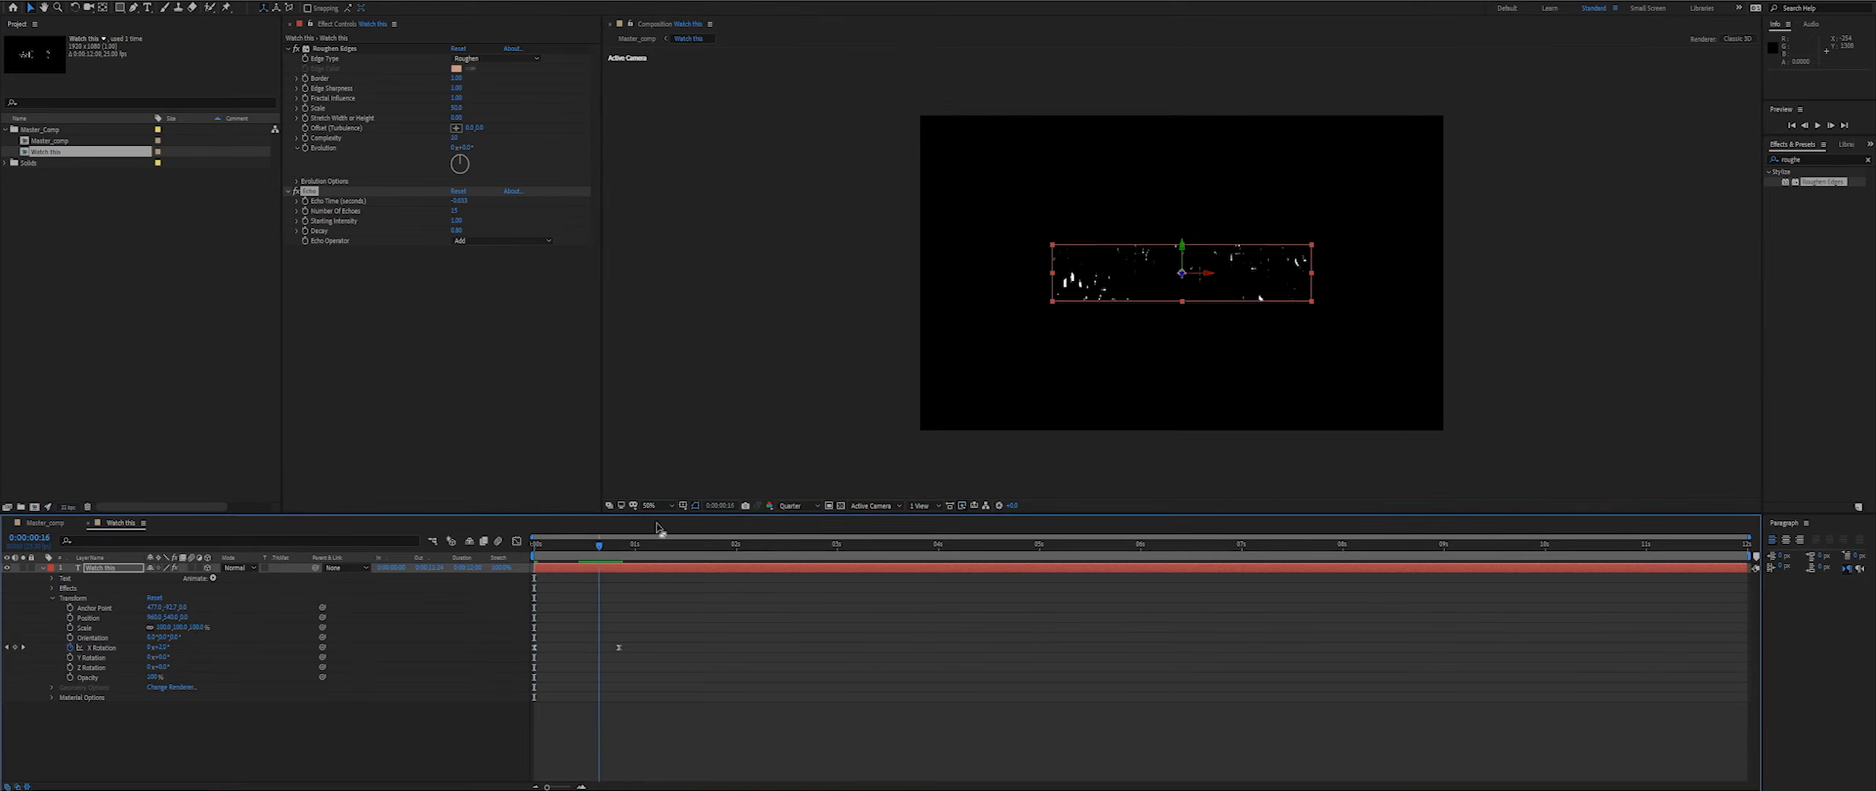
- Try the preview at Half resolution and set it to Full
click(805, 506)
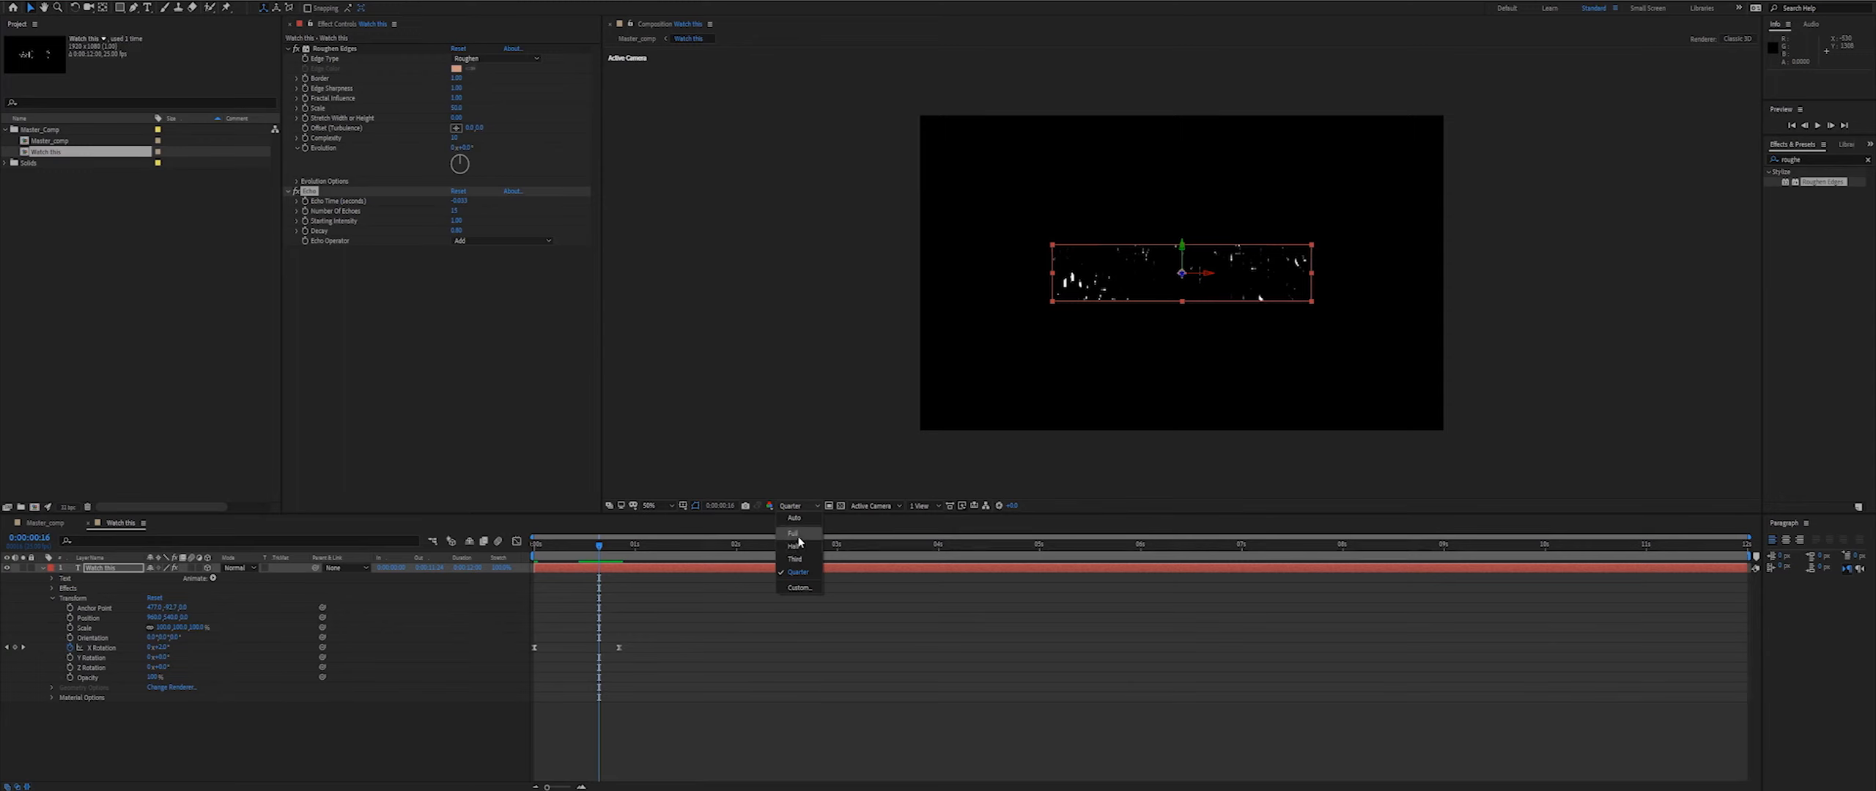
click(798, 545)
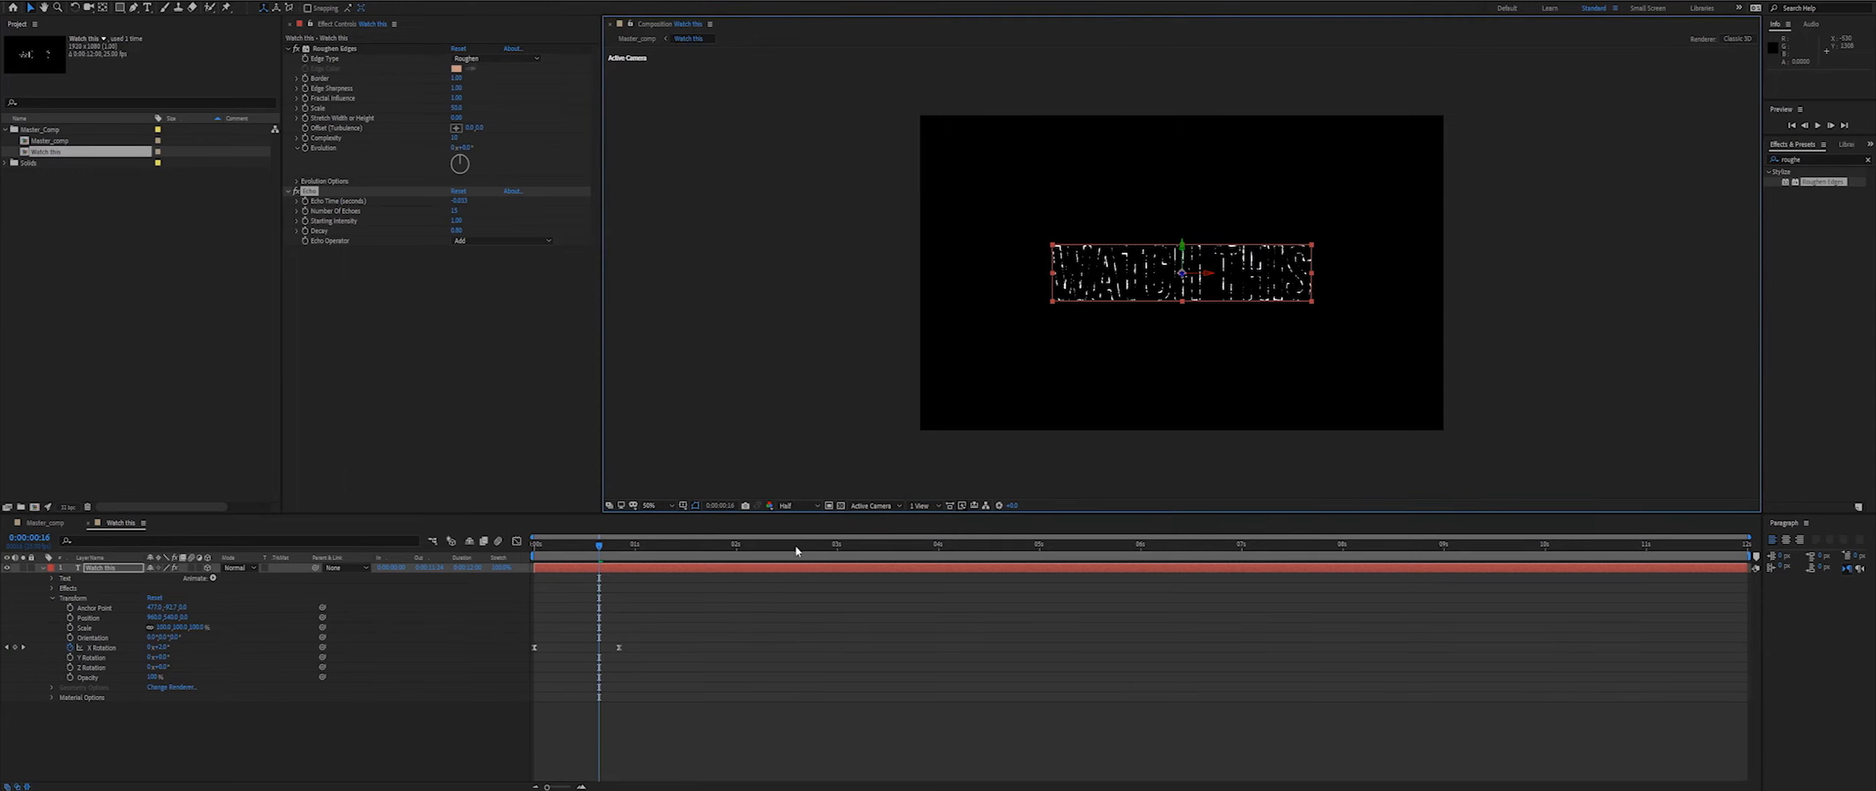
click(802, 505)
click(802, 534)
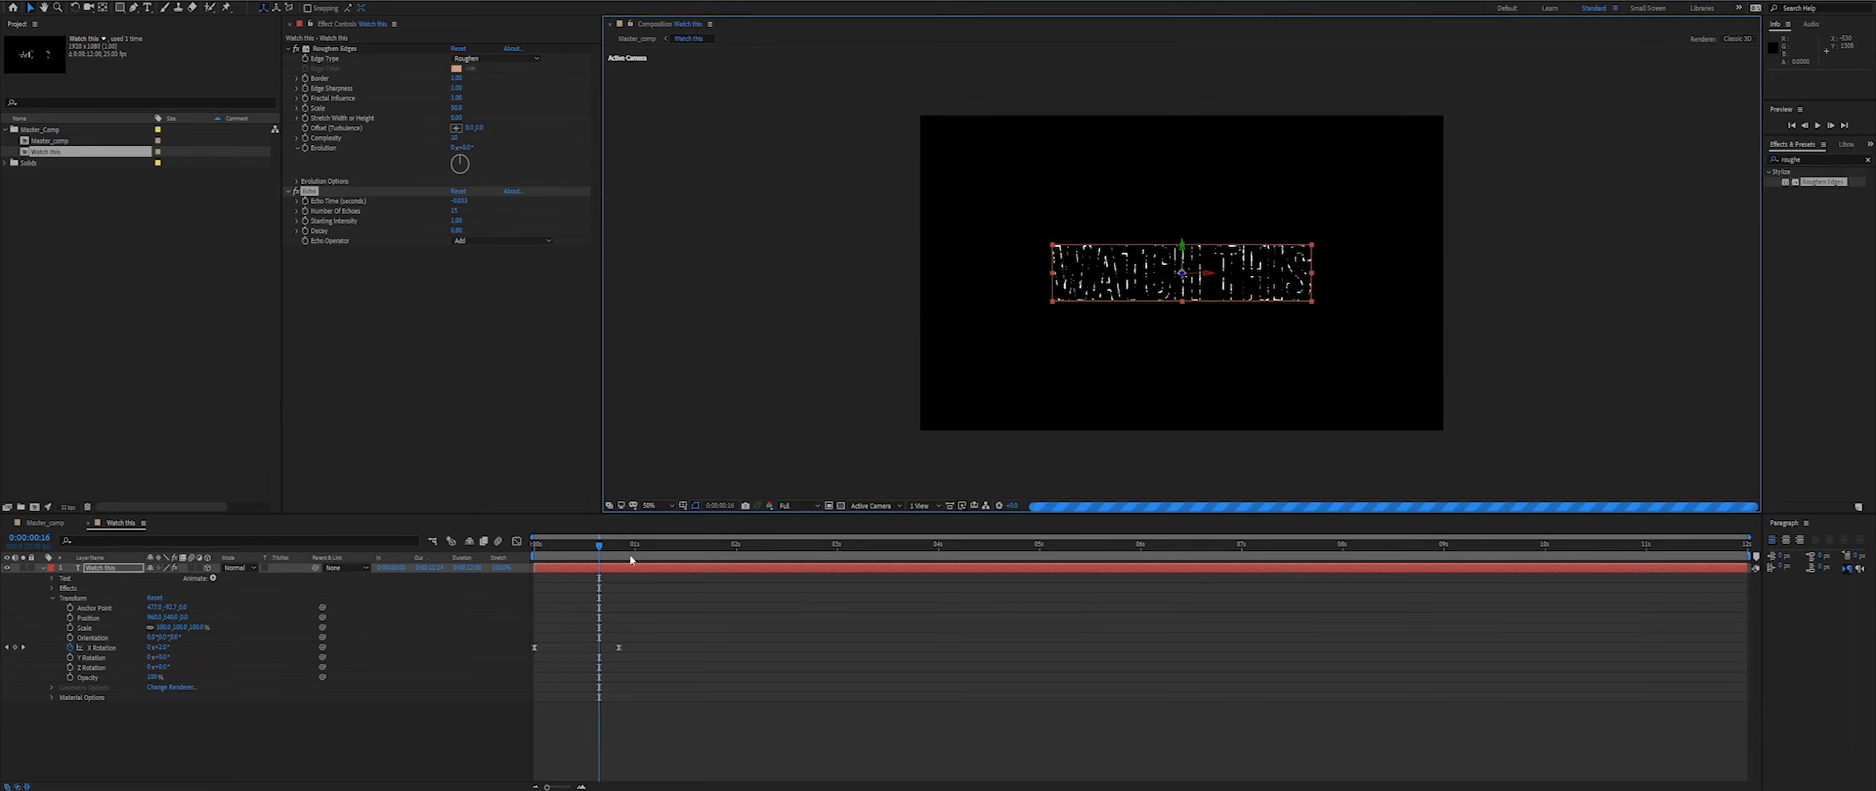
- Scrub back to the opening frames and play the flip at full resolution, examining the roughened edges and echoes up close
drag(597, 546, 497, 559)
click(597, 555)
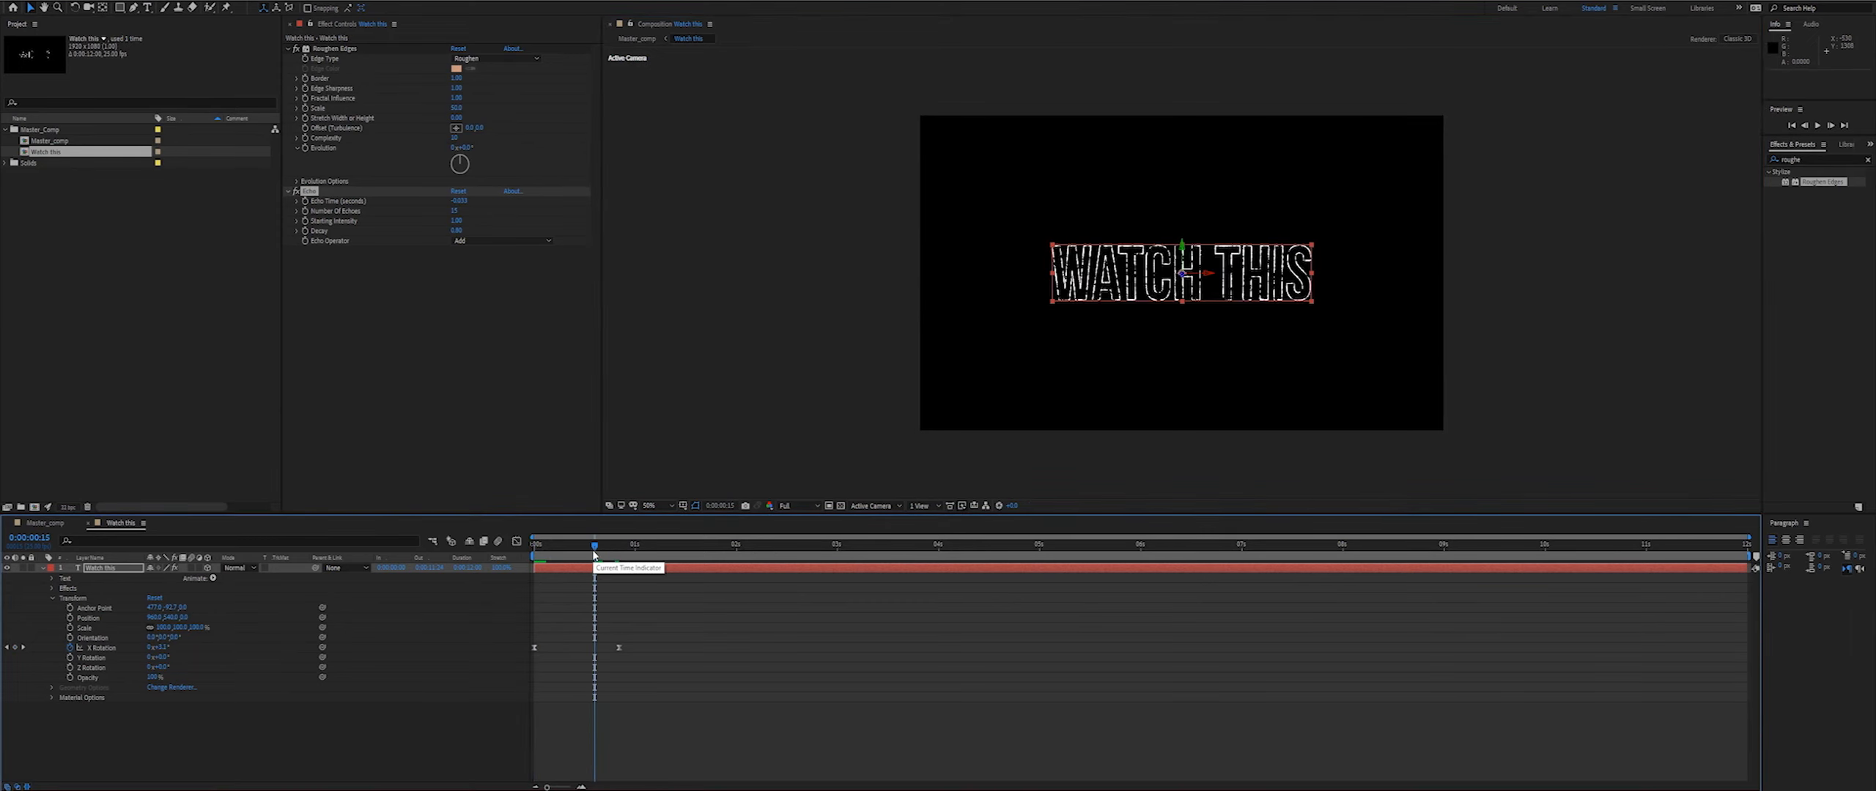
drag(595, 550, 548, 555)
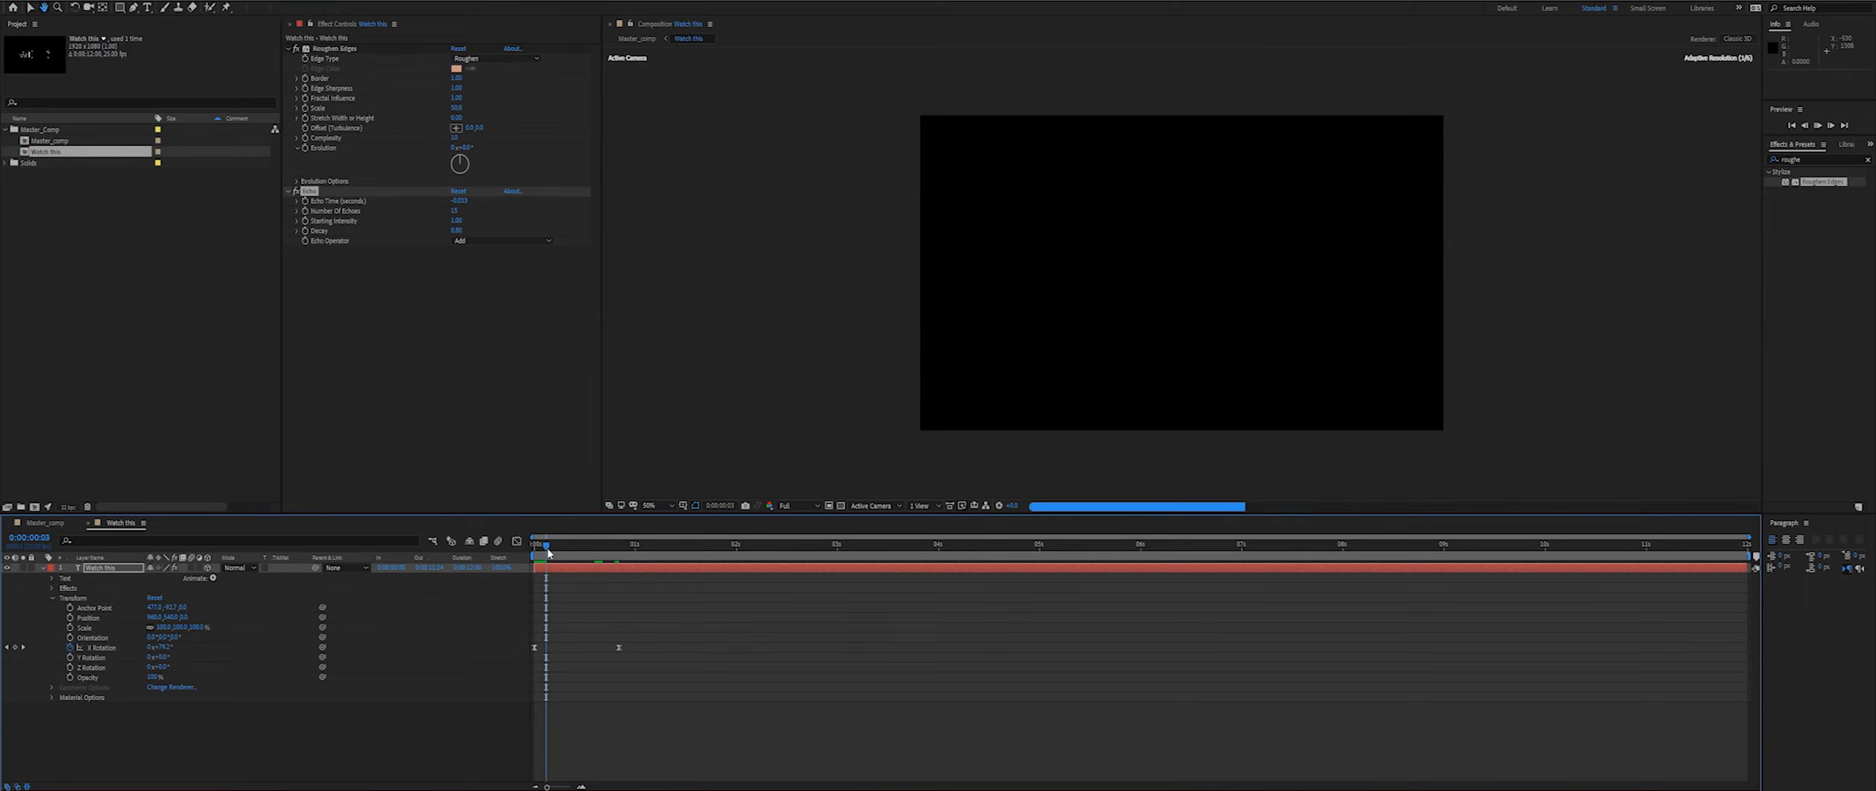
key(space)
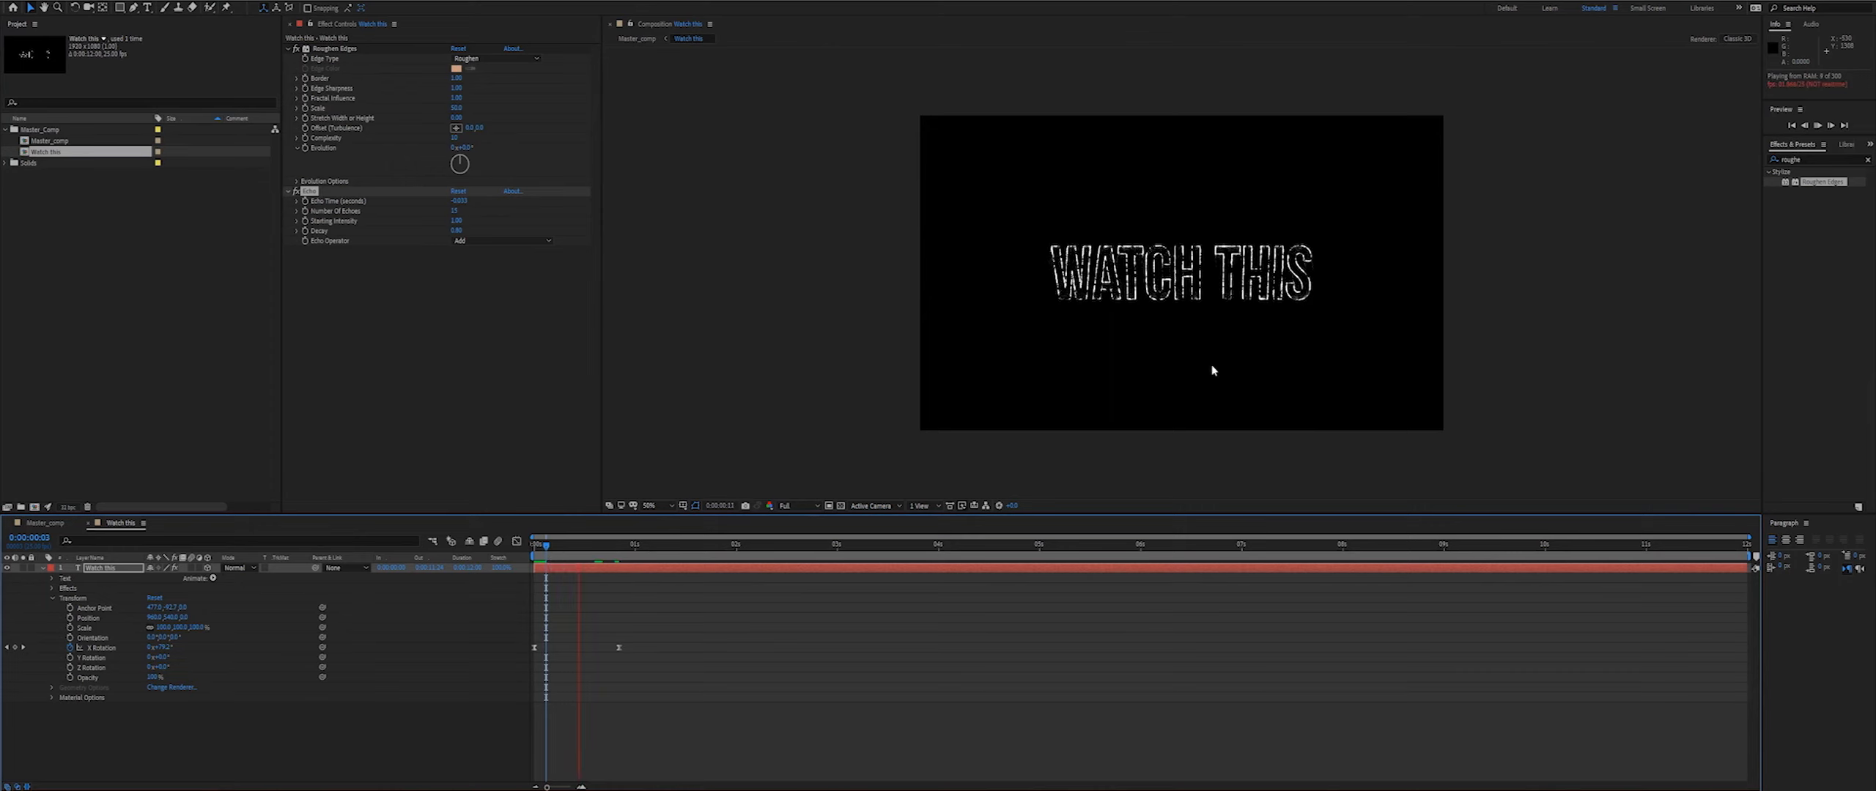
scroll(1137, 260, up, 1)
scroll(1139, 263, down, 1)
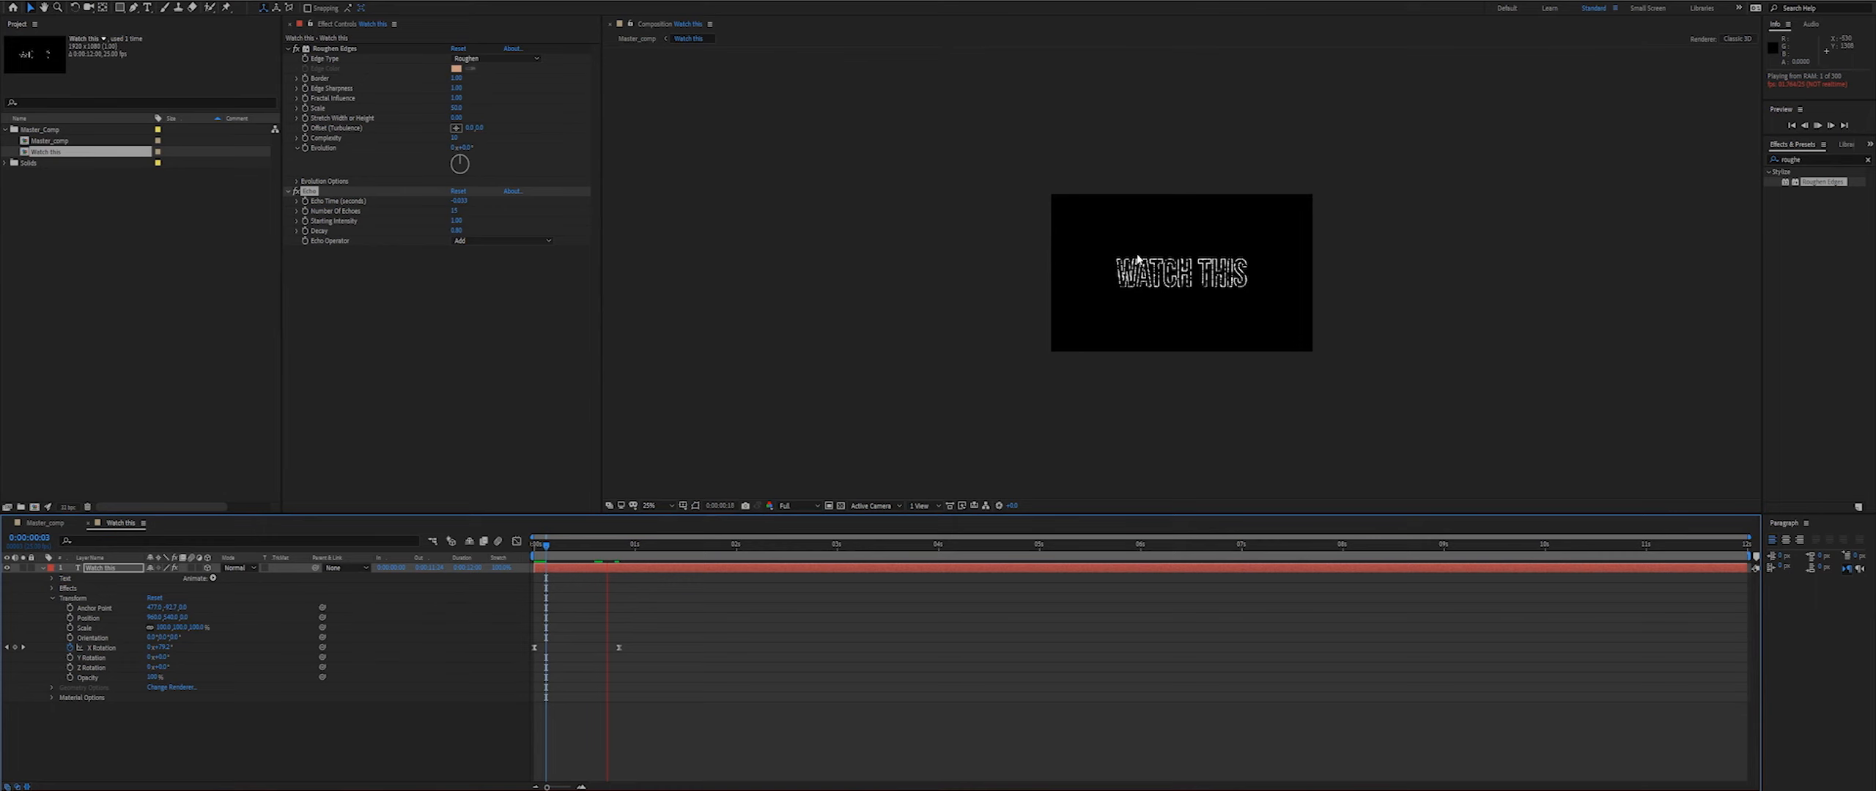
scroll(1155, 272, up, 1)
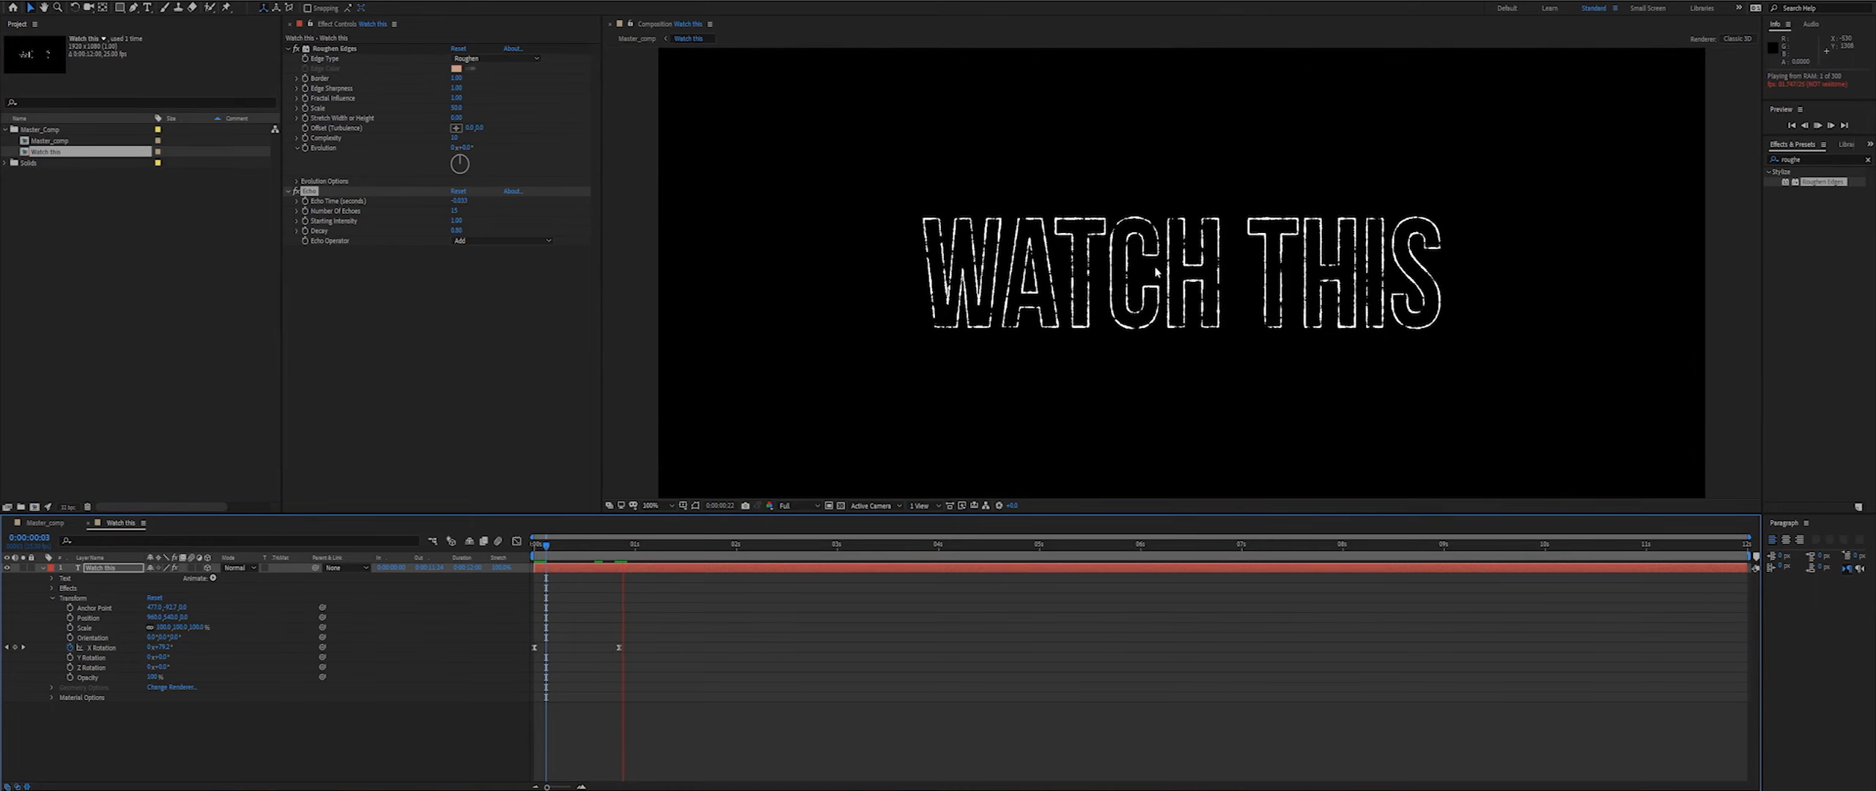
- Move the current time to 0:00:00:18, near the end of the flip, and greatly increase the Roughen Edges Scale on the title
click(567, 557)
drag(567, 556, 608, 579)
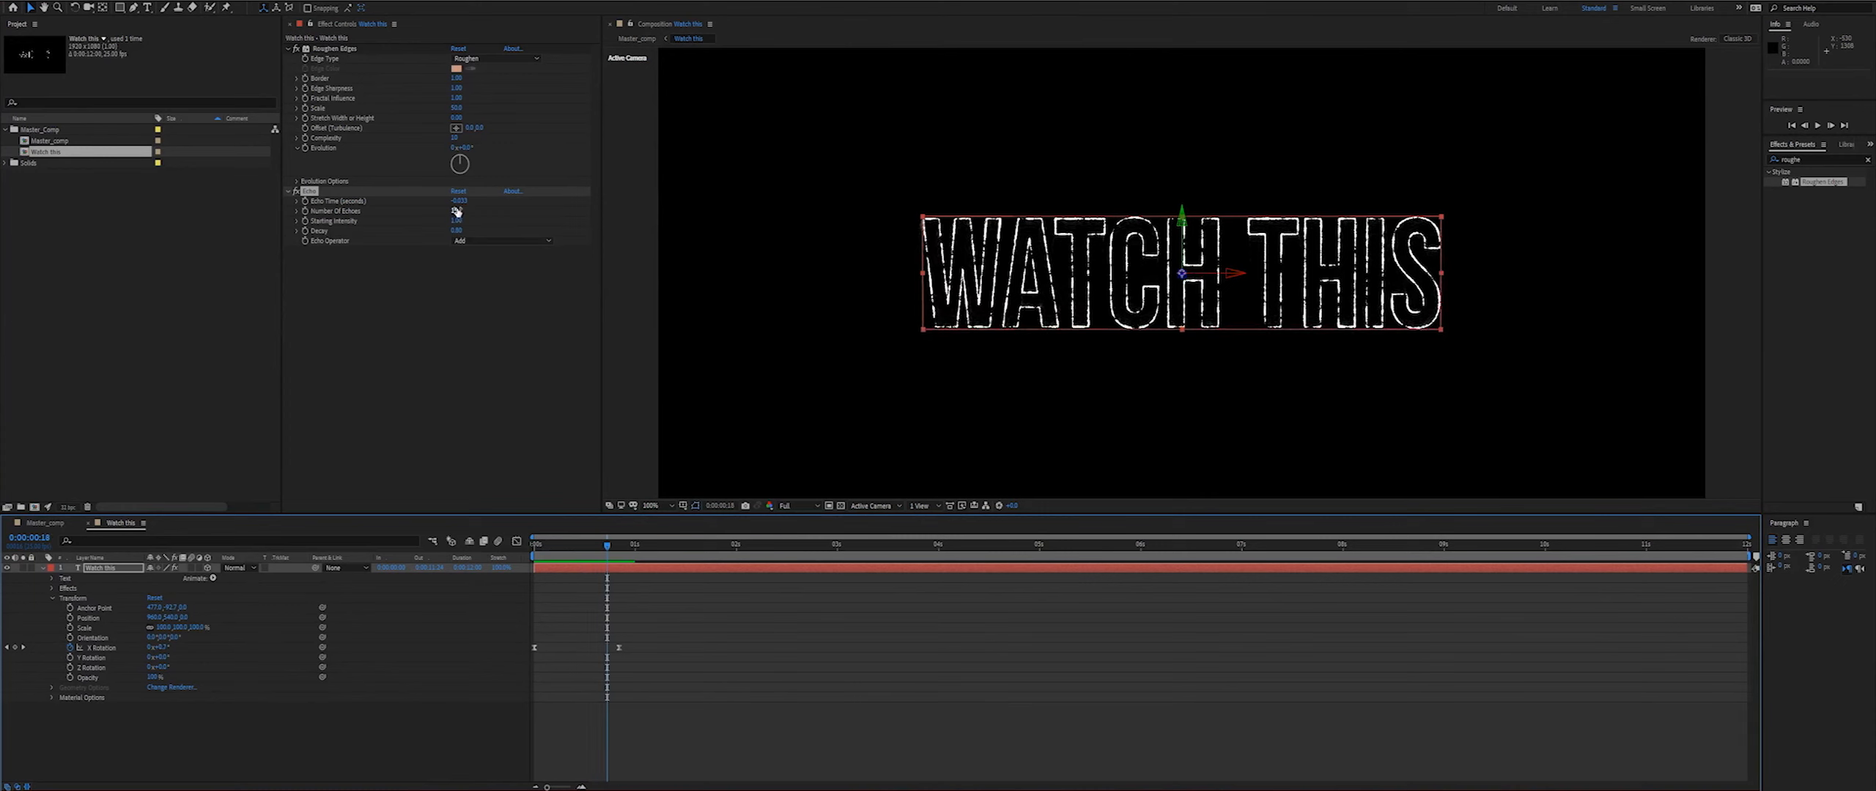
click(393, 113)
drag(456, 108, 612, 106)
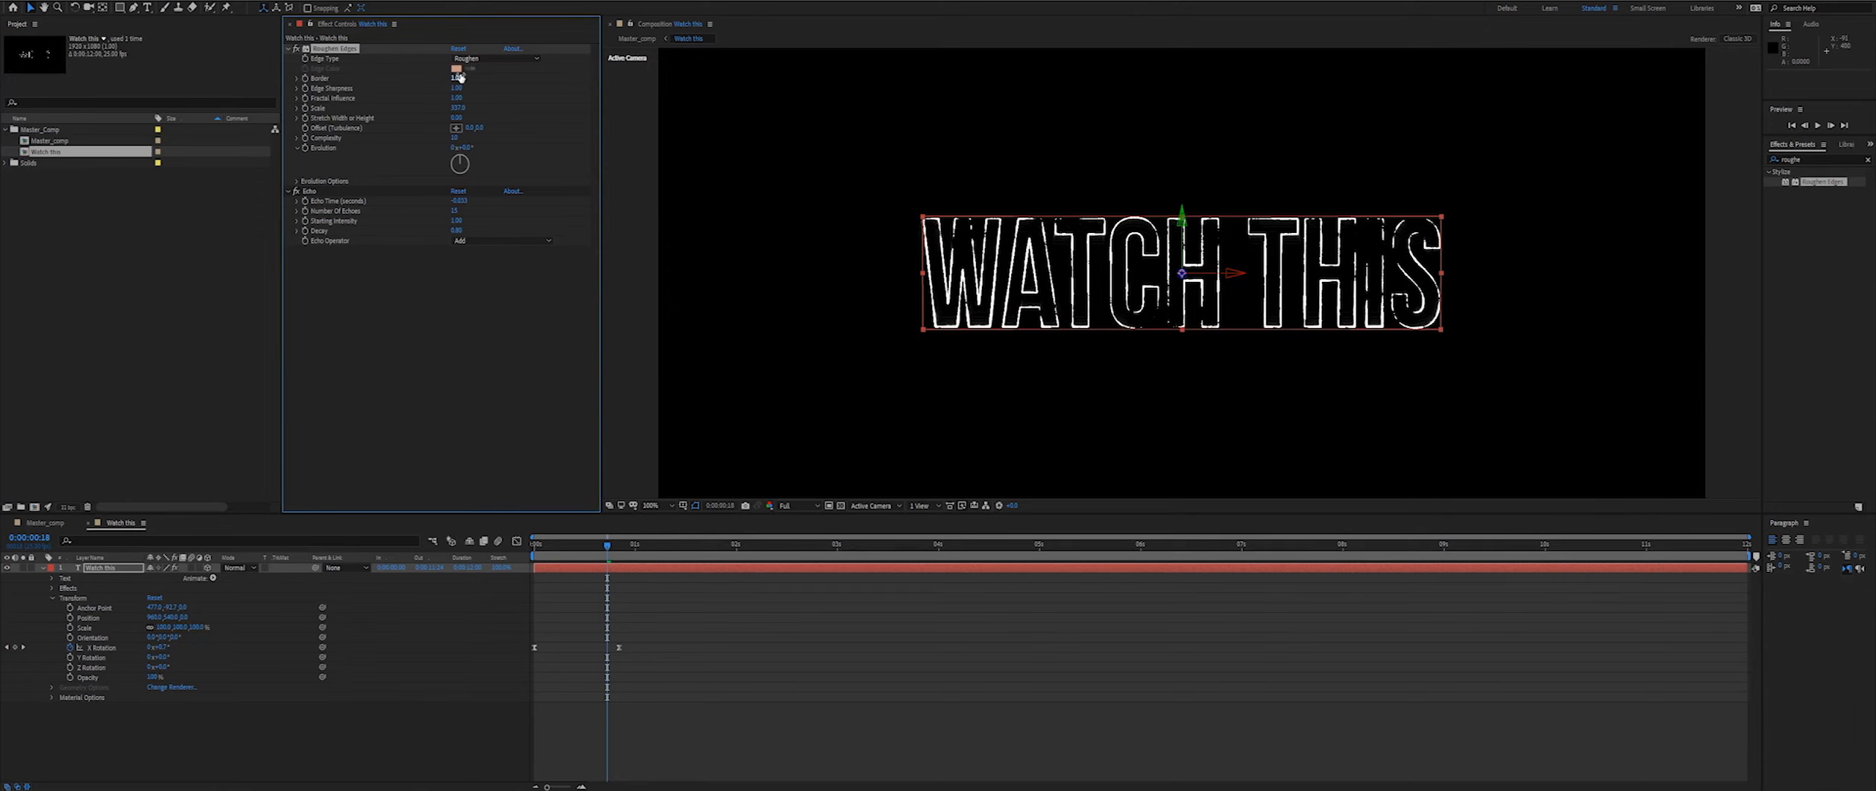
- Try a much larger Roughen Edges Border, reduce it to a small value for subtle erosion, and rotate the Evolution angle
drag(456, 78, 477, 77)
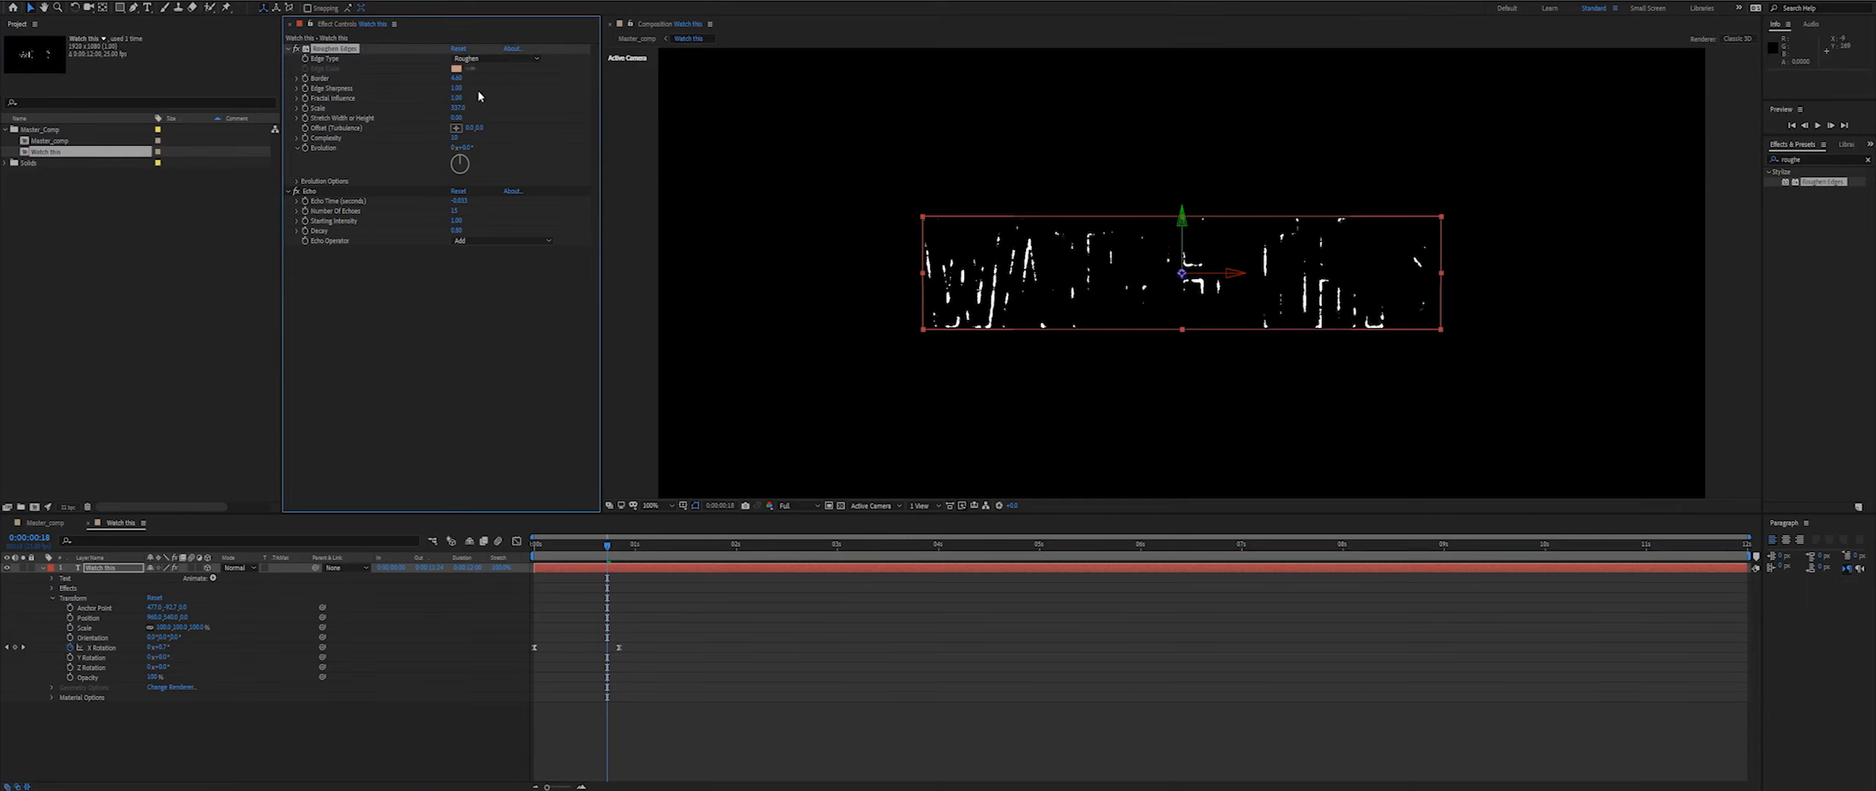
click(454, 77)
text(1)
key(Return)
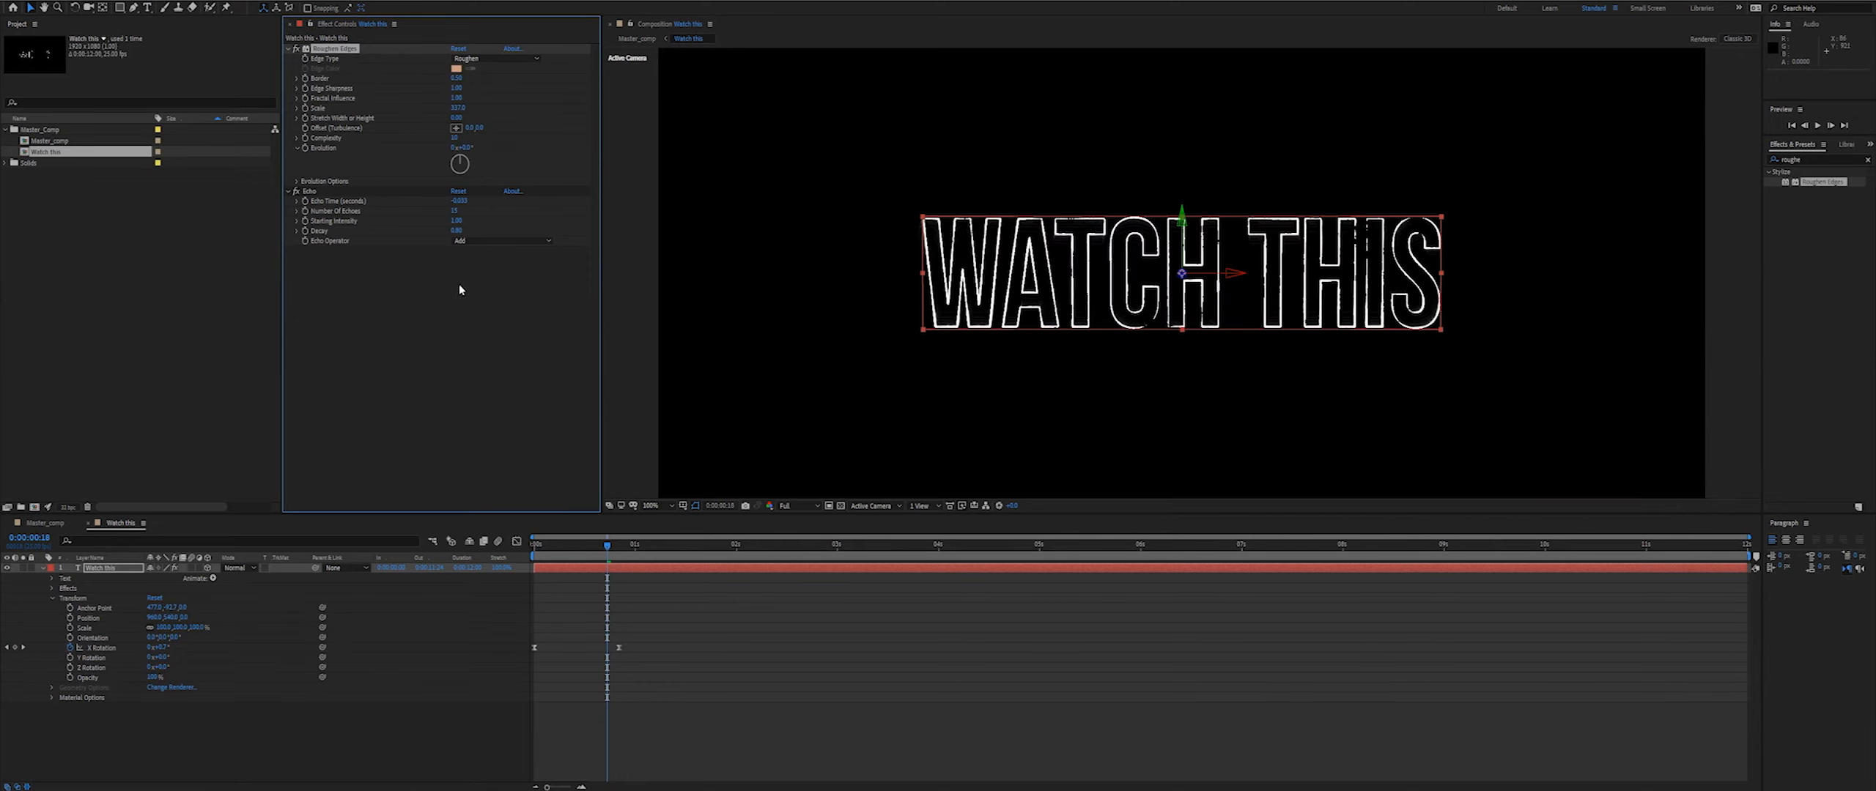
drag(466, 168, 445, 185)
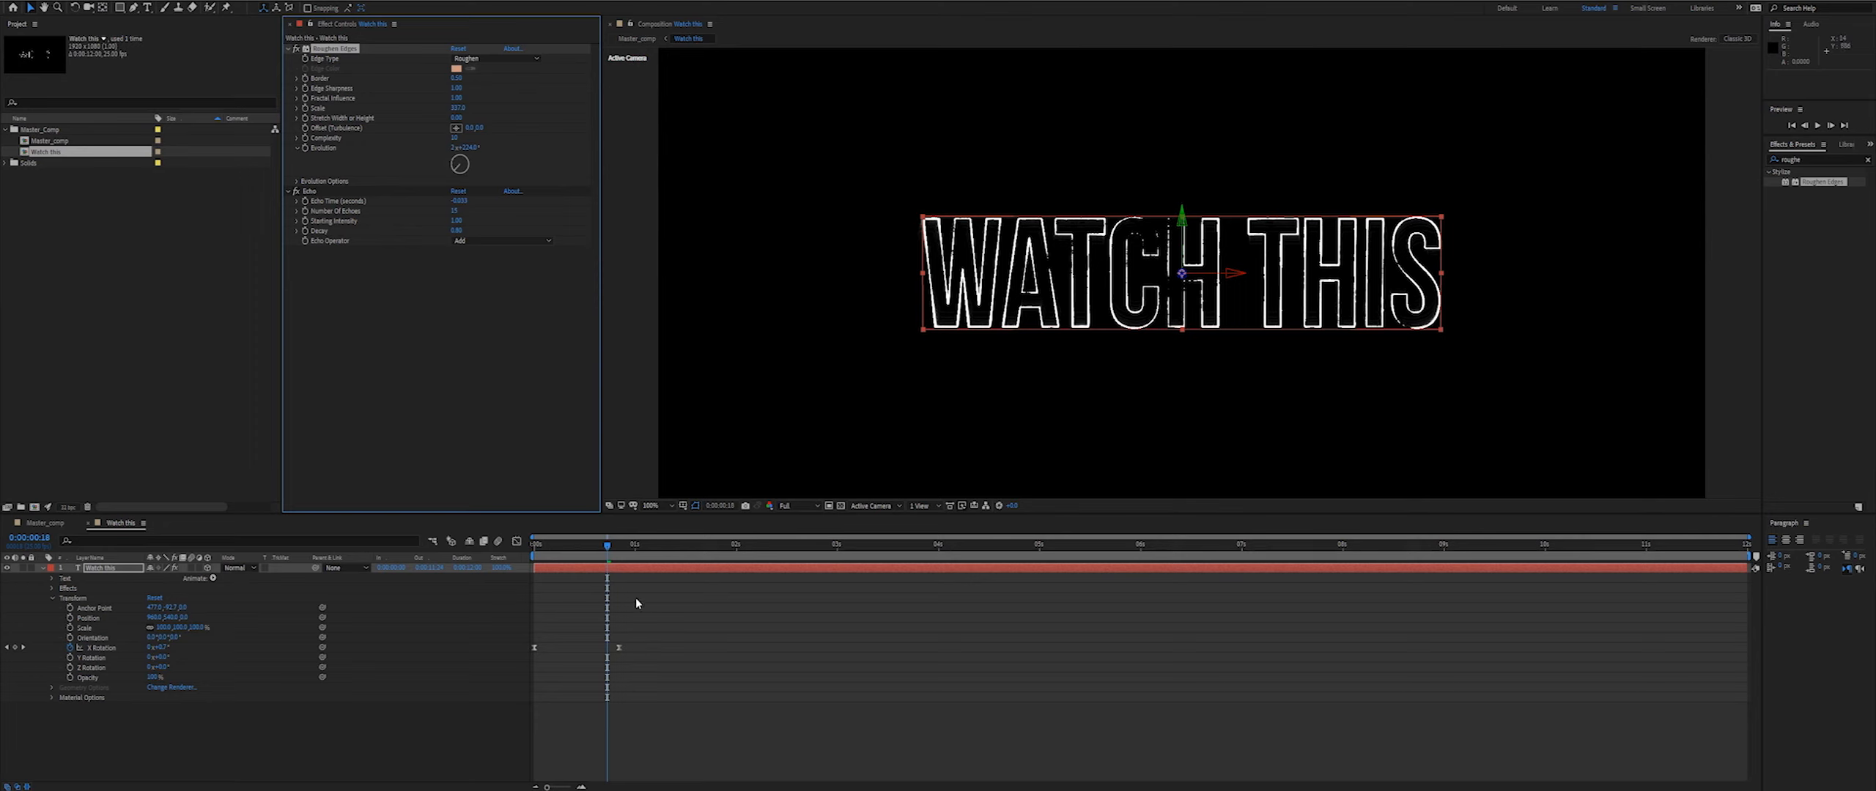
- Clear the previous effect search term to list all effect categories, and dismiss the list of saved search terms
click(1810, 163)
key(BackSpace)
click(1774, 160)
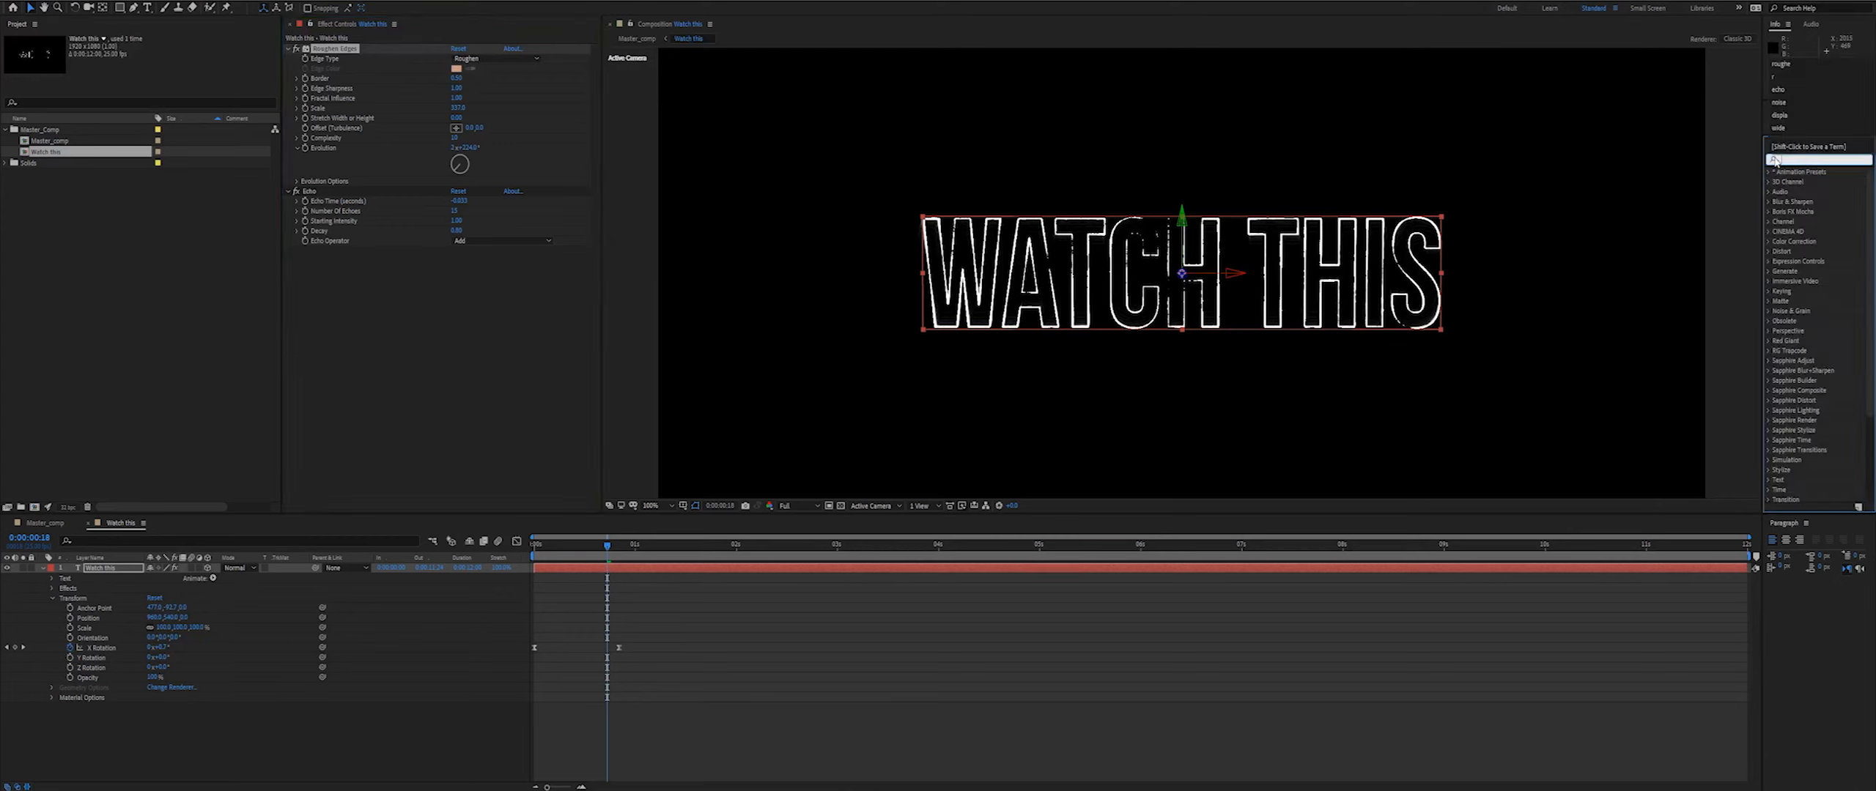
click(1775, 162)
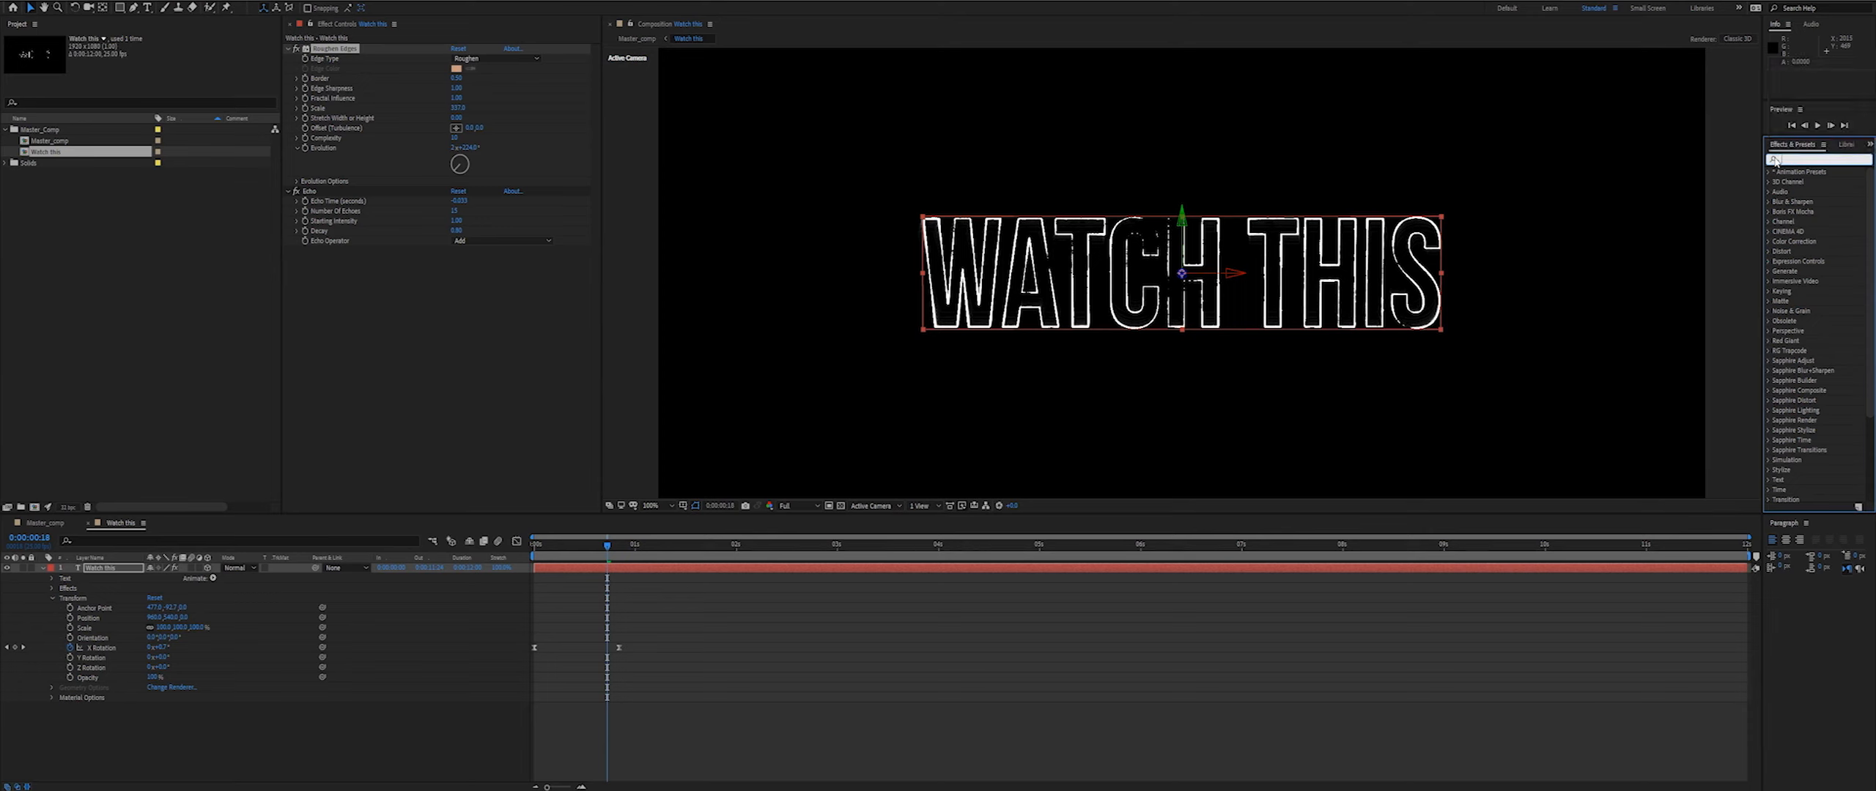